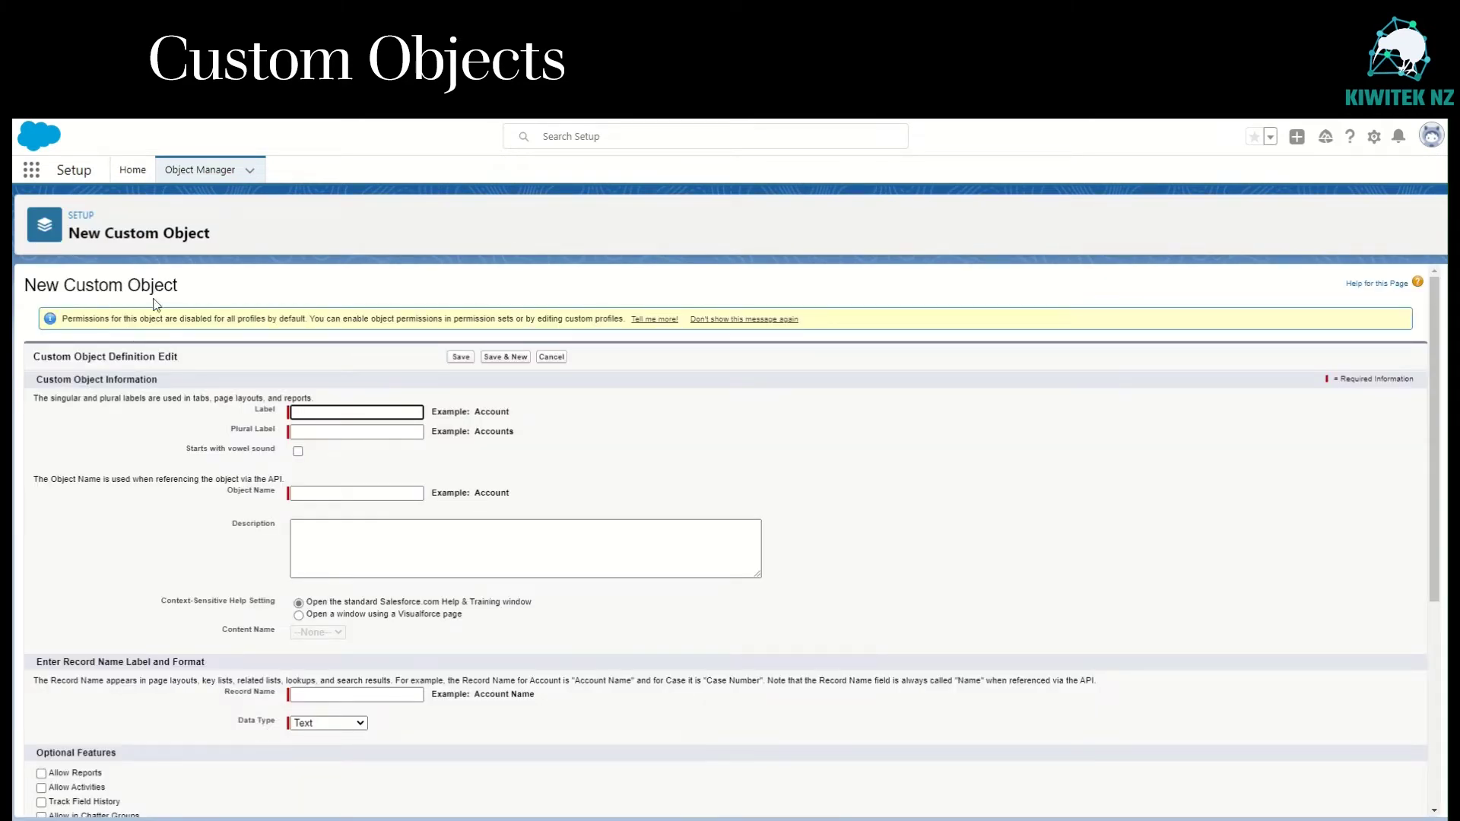
- Label the new custom object "Key Chain Model" with the plural label "Key Chain Models"
click(371, 412)
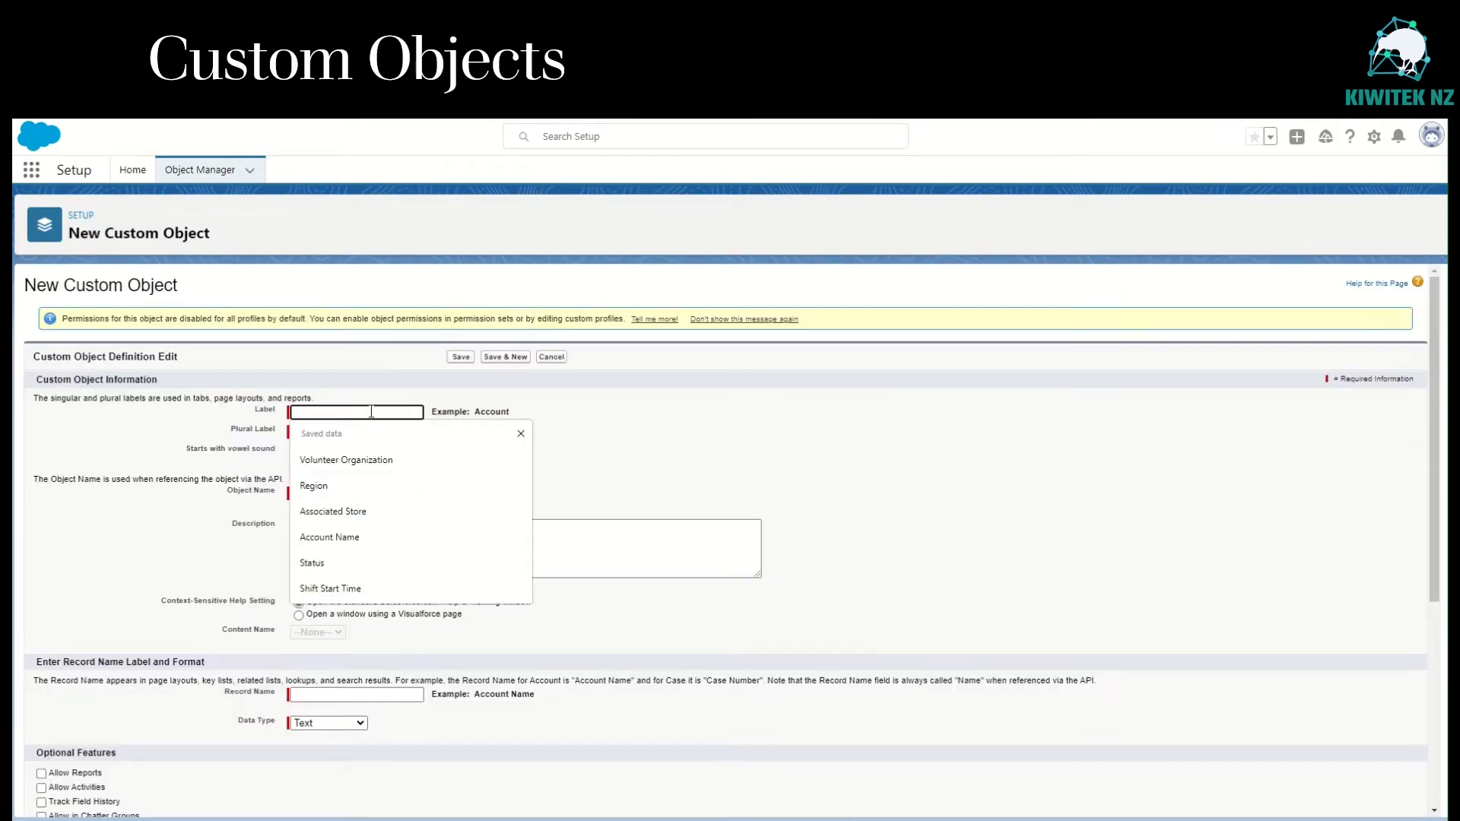
text(Key Ch)
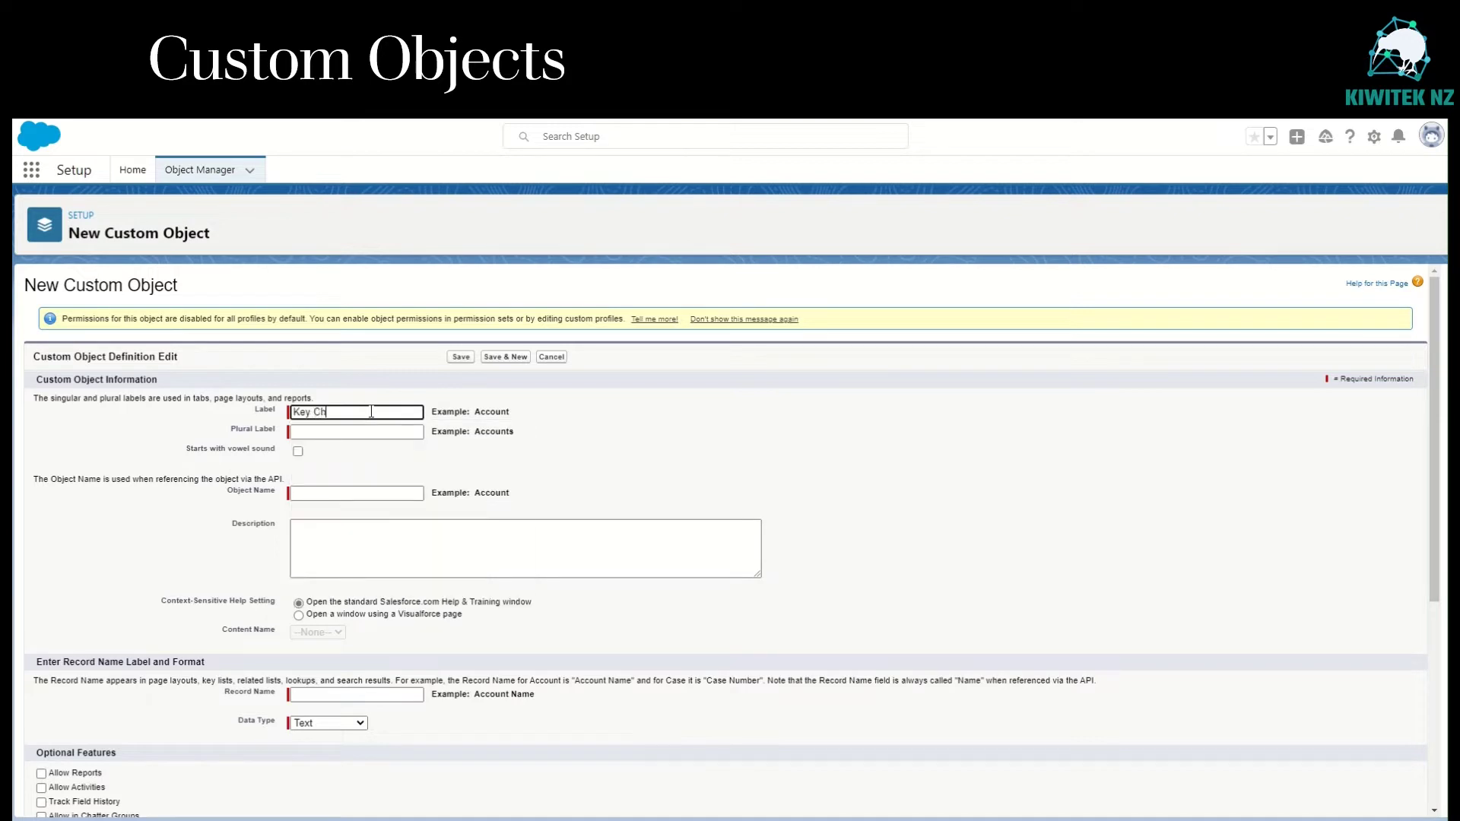
text(ain Model)
key(Tab)
key(shift+Tab)
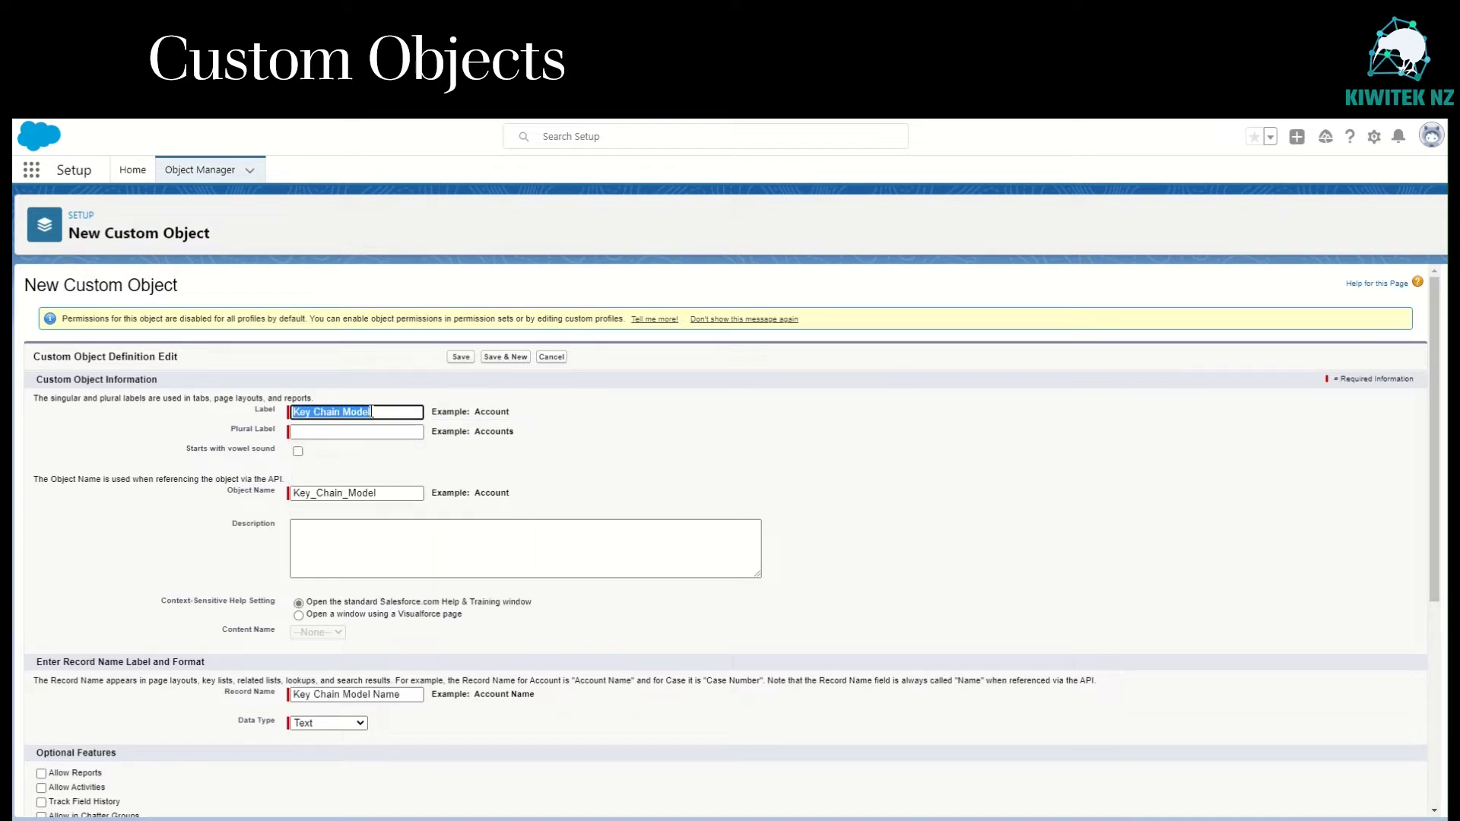
key(ctrl+c)
key(Tab)
key(ctrl+v)
key(Tab)
key(Tab)
key(Tab)
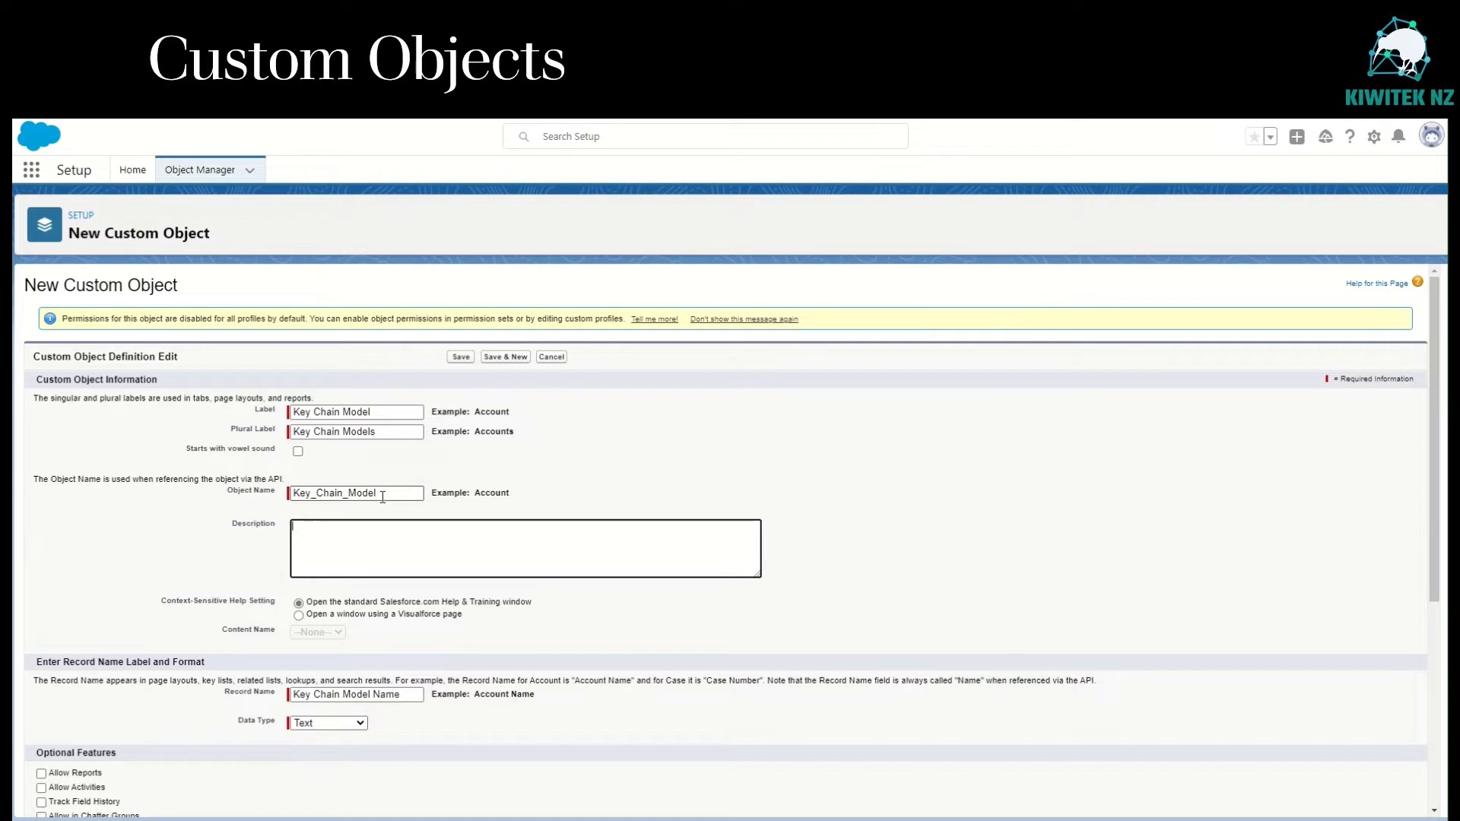
- Describe the custom object as "Object to contain records of Key Chain Models for the business"
key(ctrl+v)
drag(544, 528, 243, 506)
click(388, 526)
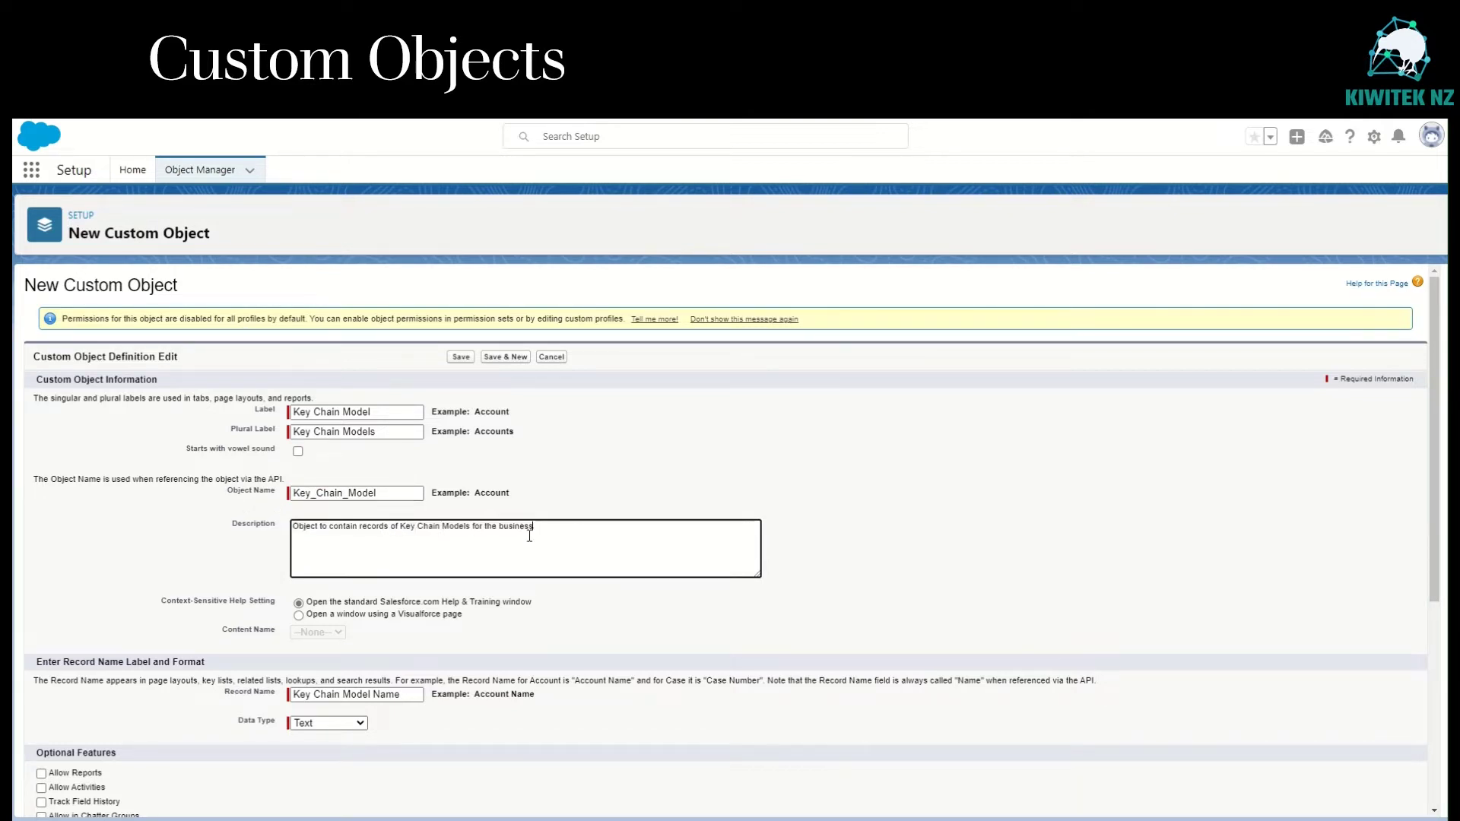
- Choose Text as the data type for the Key Chain Model Name record name
drag(62, 662, 211, 668)
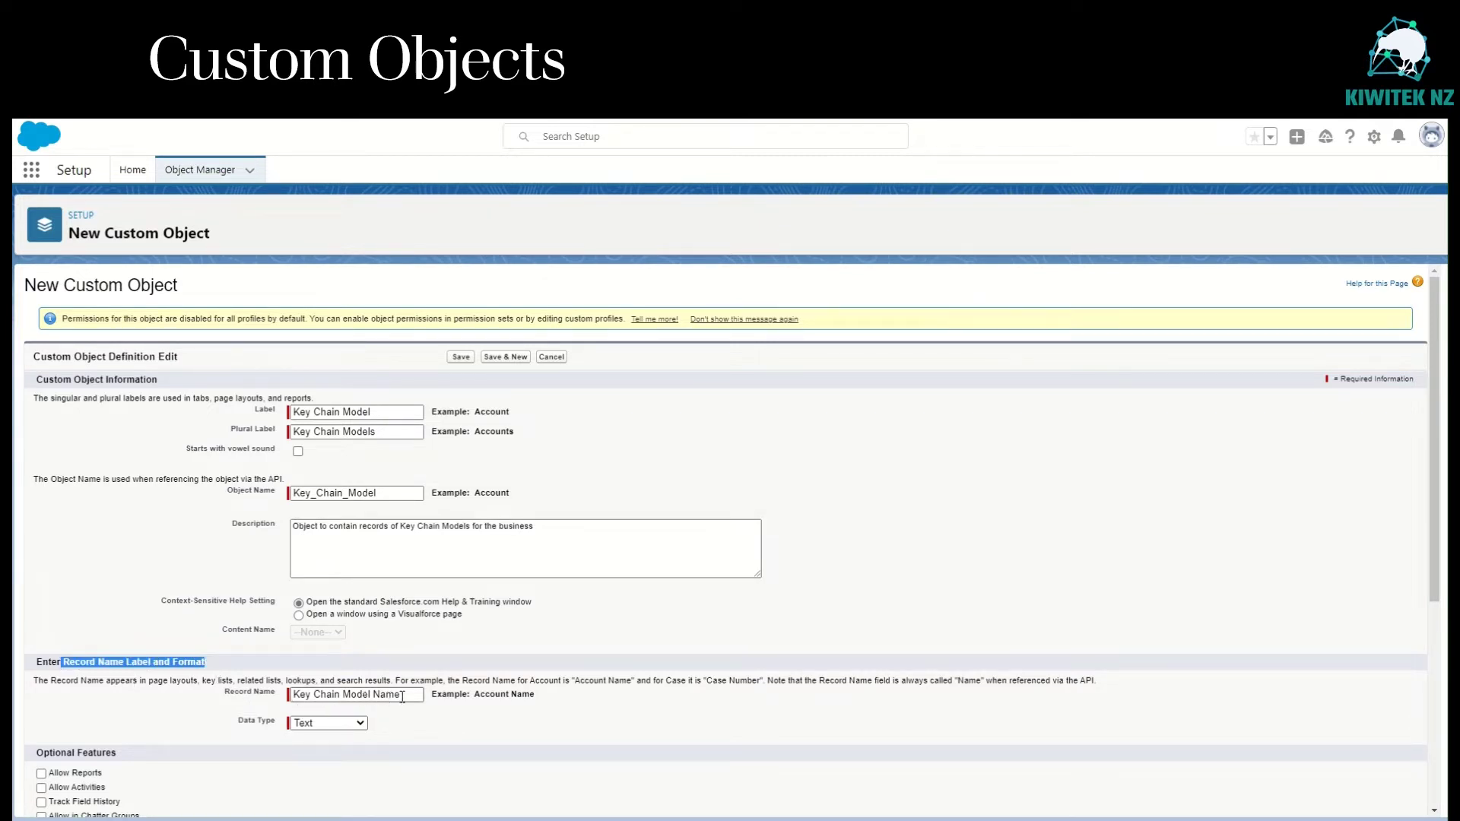
click(340, 726)
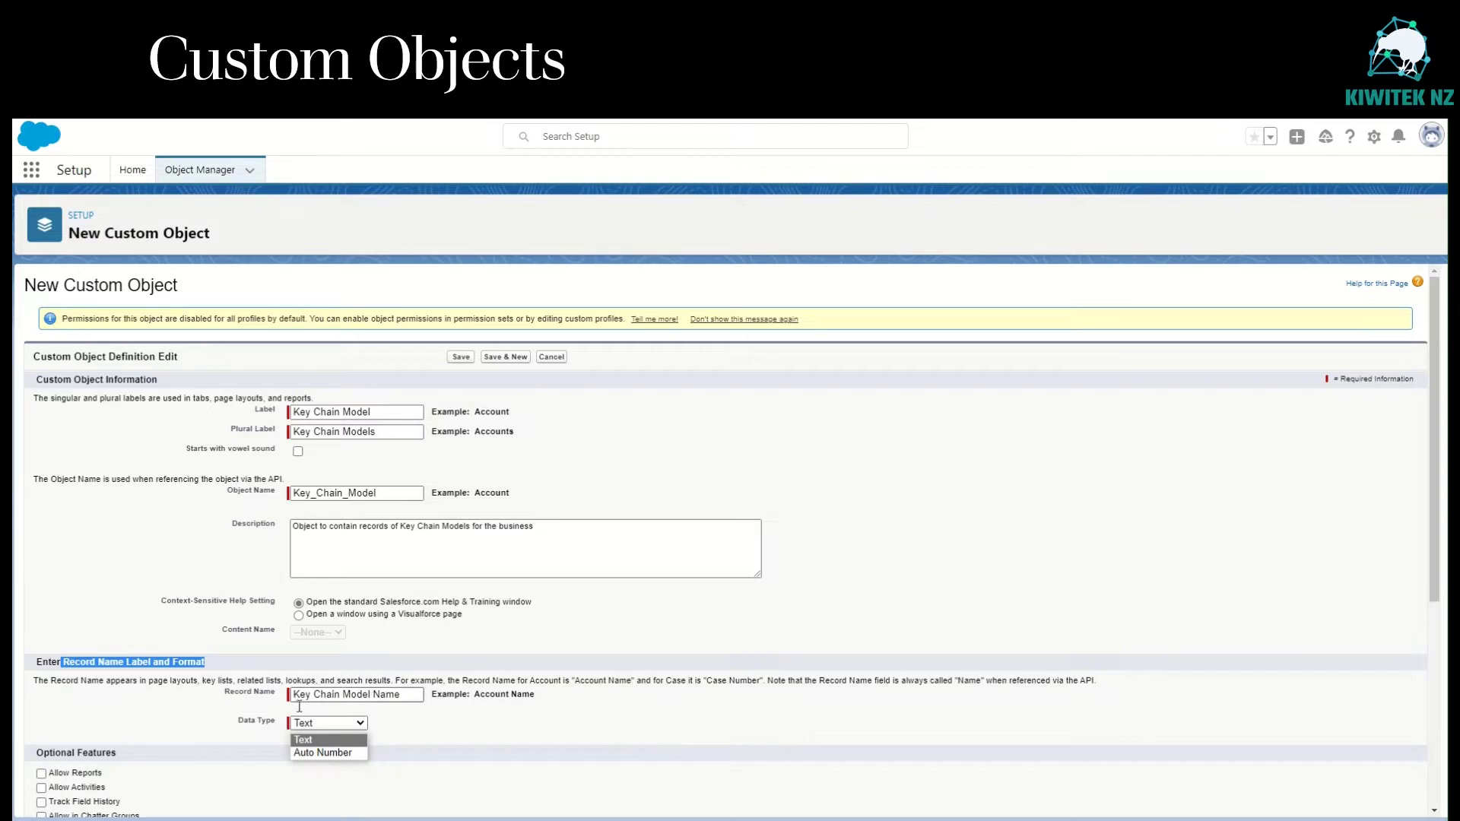
click(312, 741)
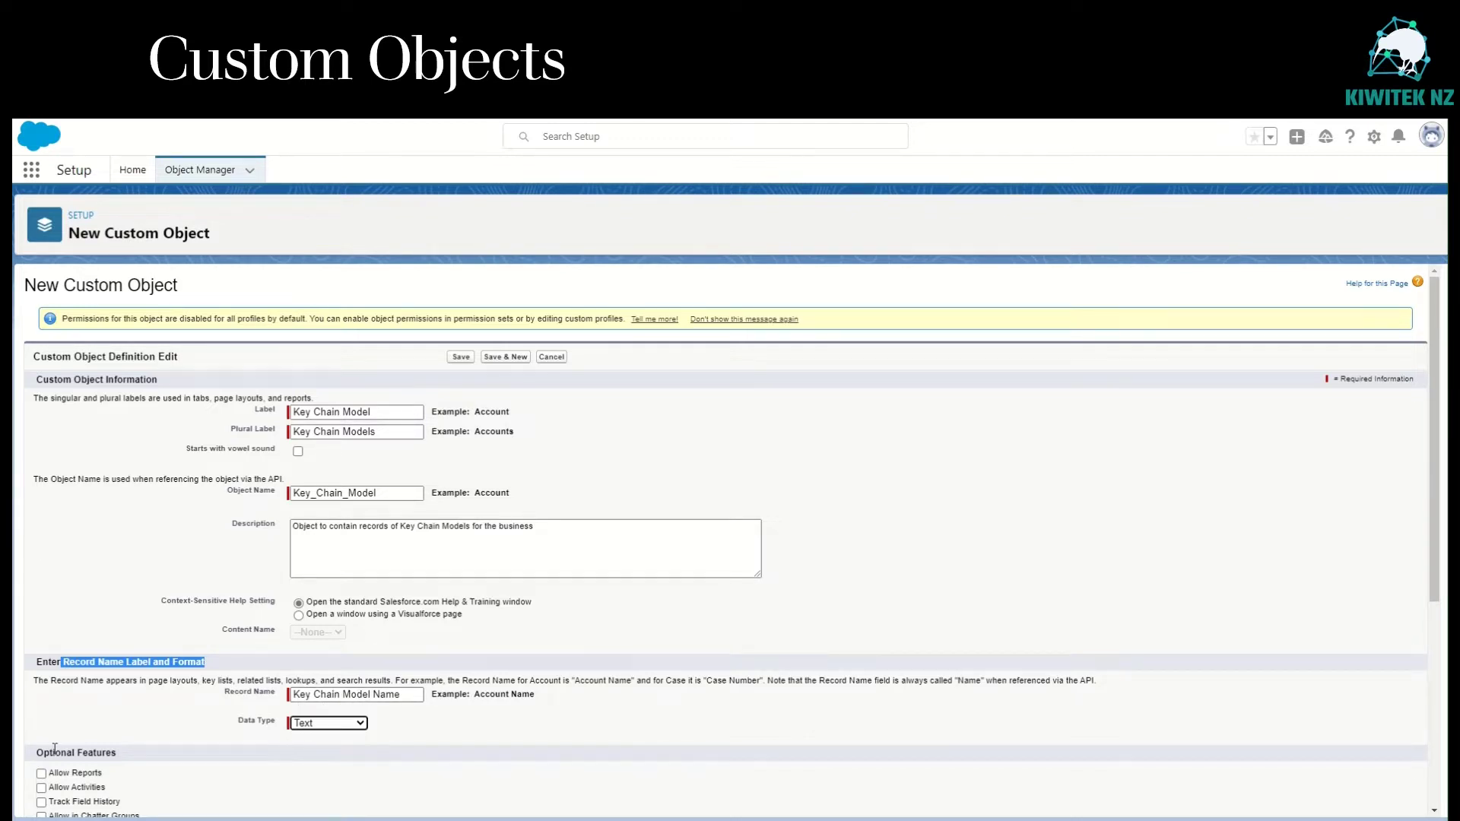
- Enable the optional features Allow Reports, Allow Activities, Track Field History and Allow in Chatter Groups
scroll(44, 530, down, 3)
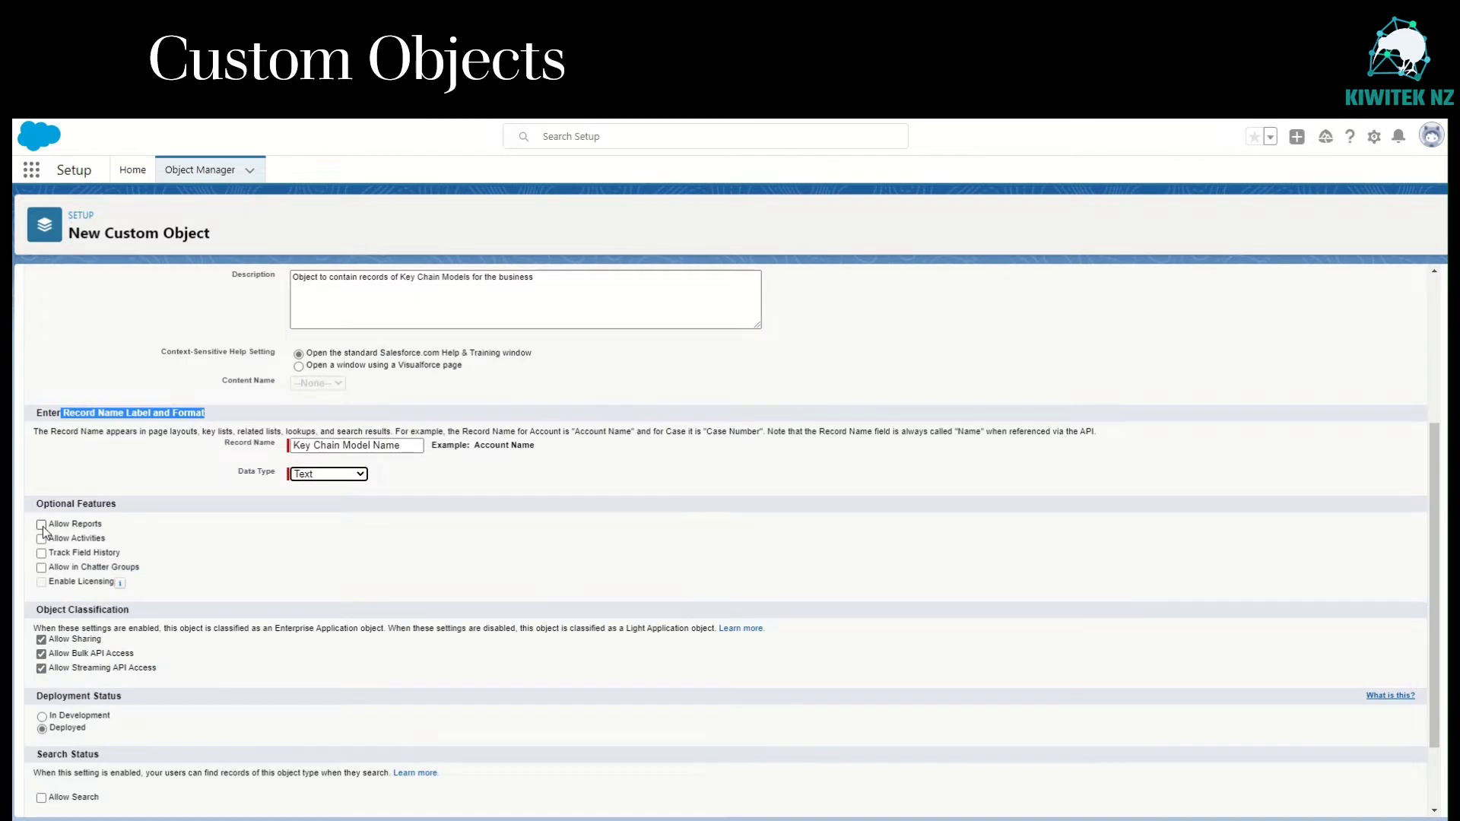
click(41, 524)
click(41, 539)
click(41, 553)
click(41, 567)
scroll(413, 678, up, 1)
scroll(412, 679, up, 1)
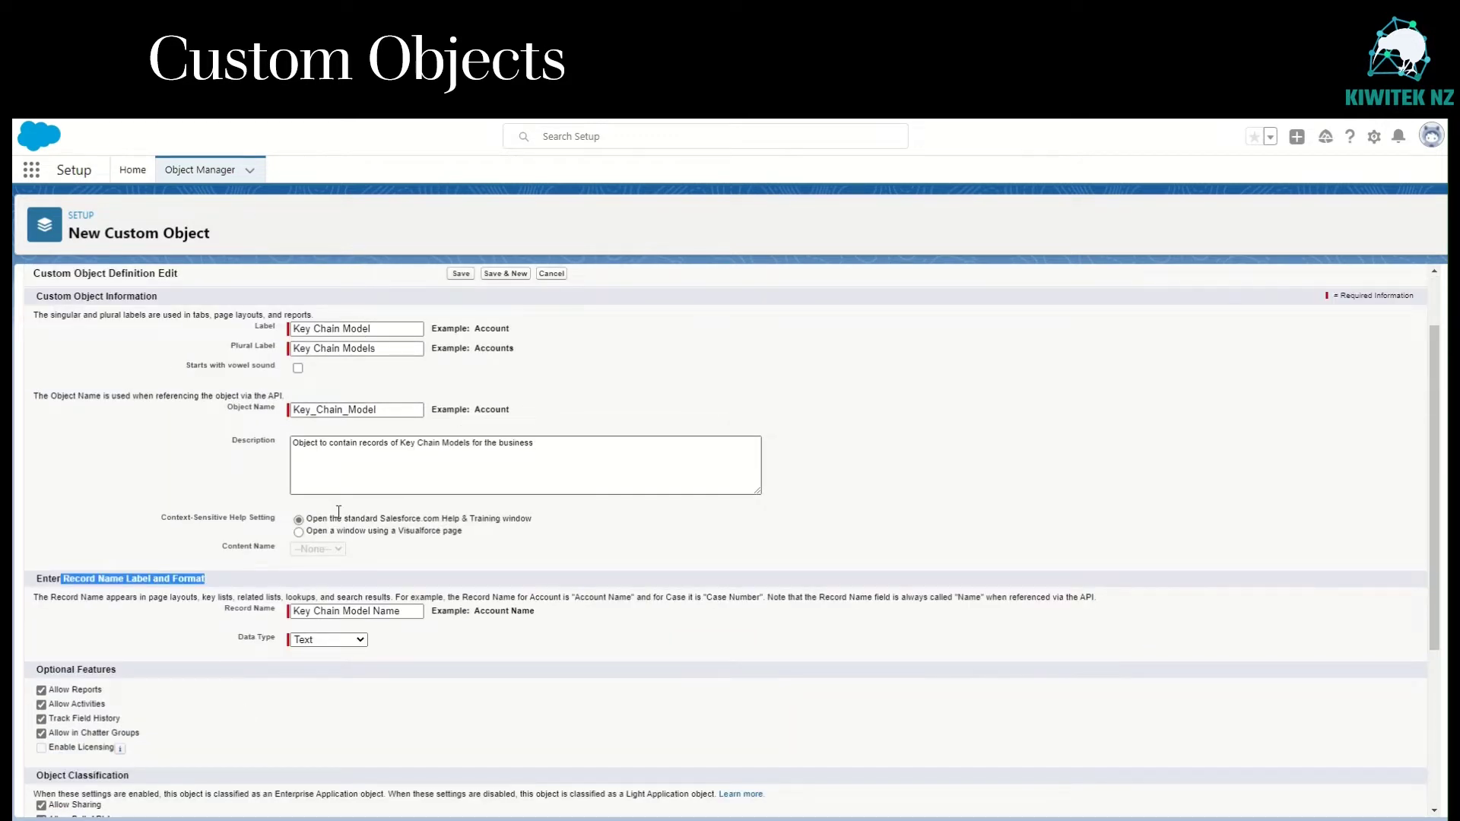
- Allow search for the custom object and save it without launching the New Custom Tab Wizard
scroll(235, 712, down, 3)
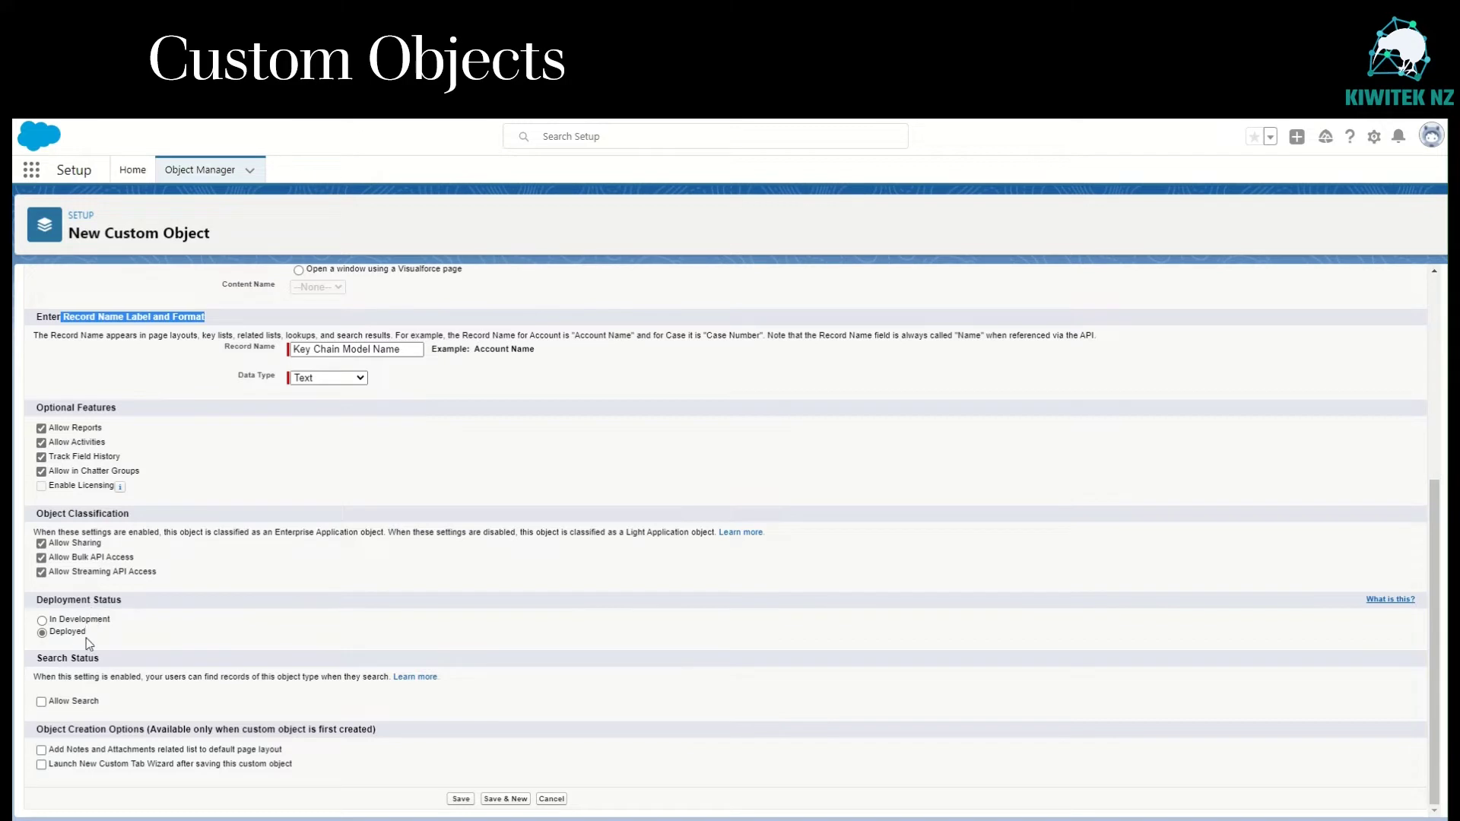
click(42, 702)
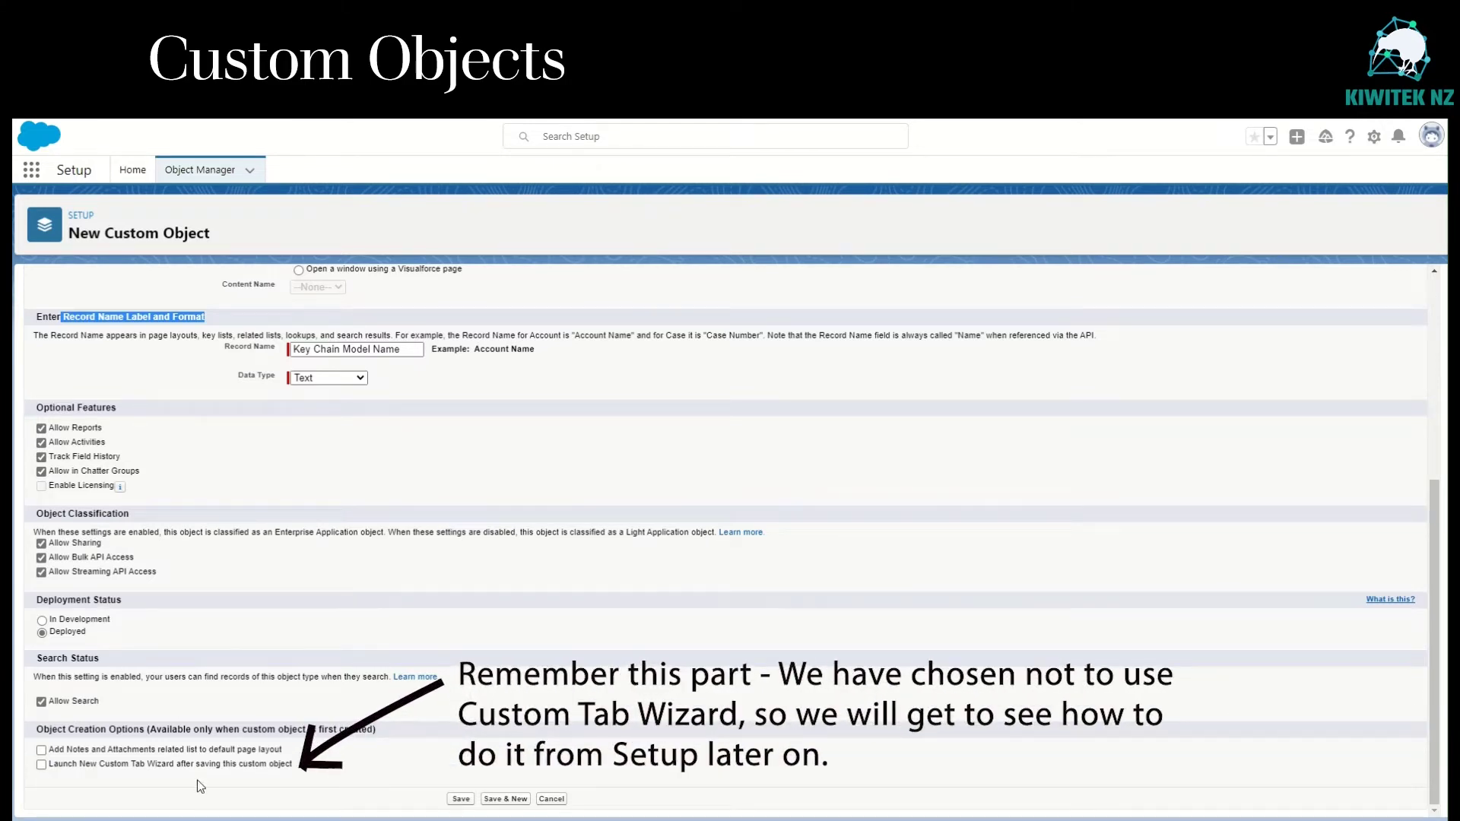
drag(78, 765, 160, 776)
click(460, 799)
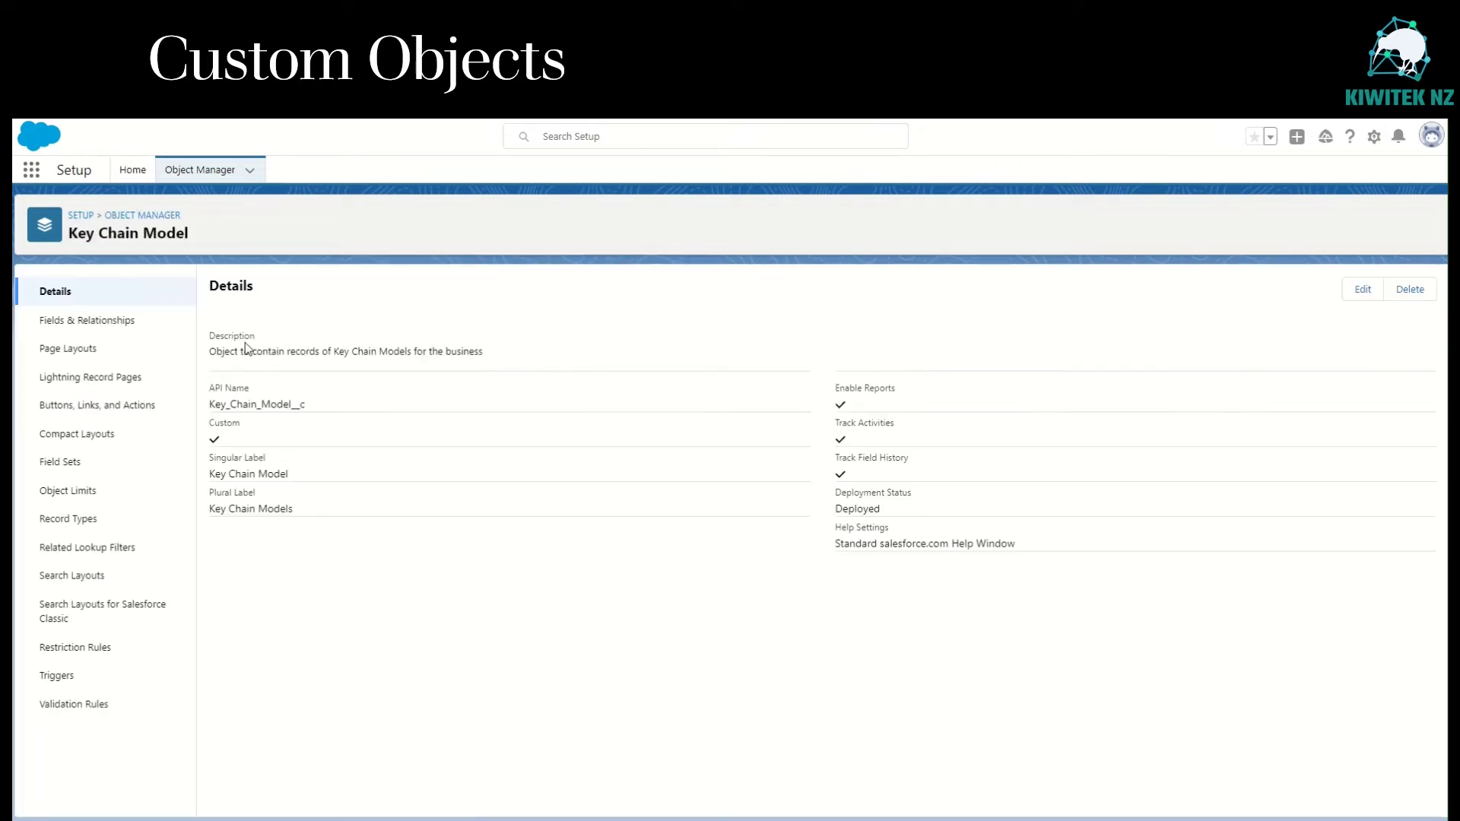
- Open the Key Chain Model's fields and relationships and start a new custom field of type Number
click(111, 329)
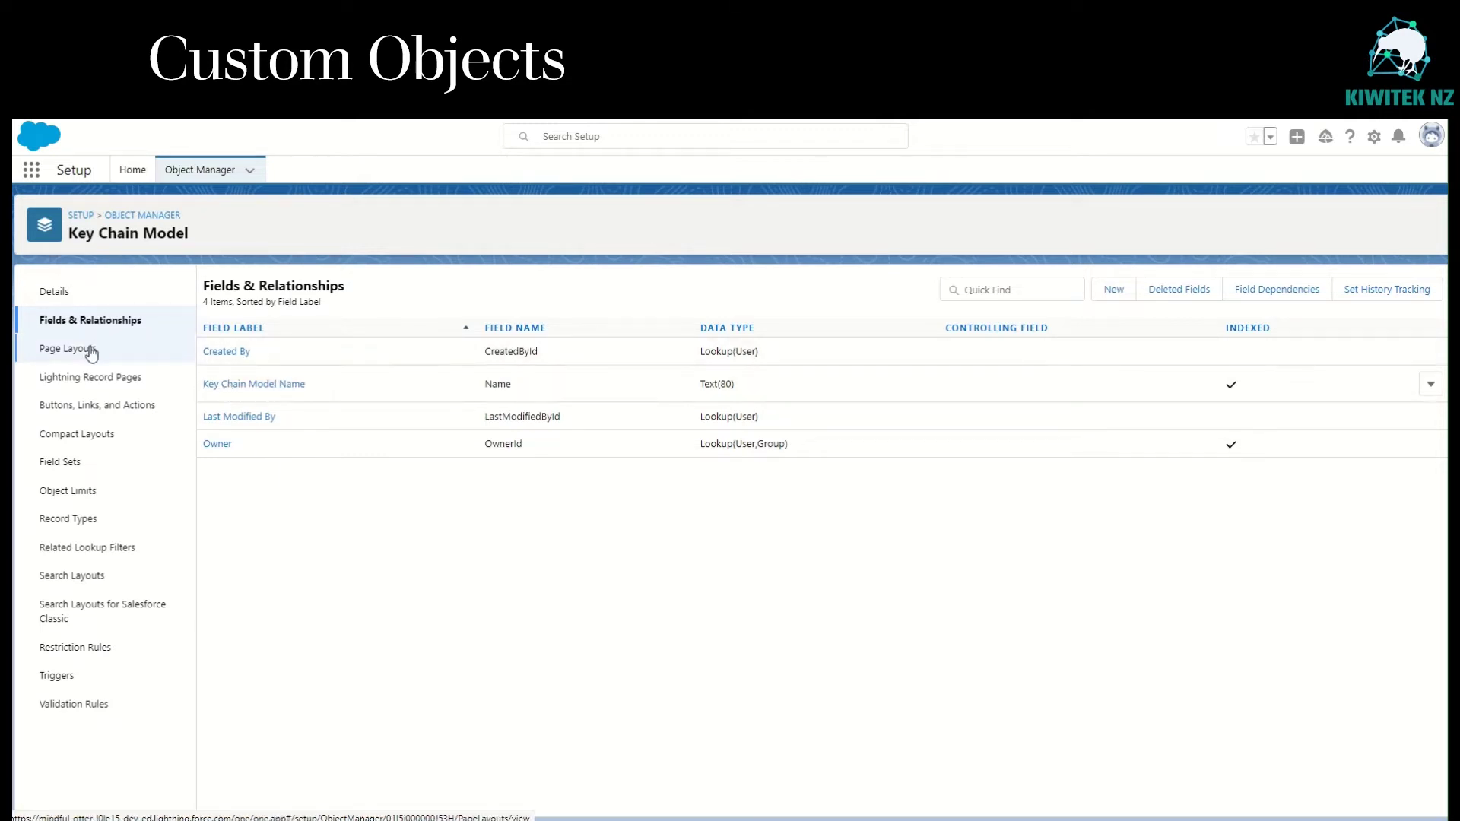
drag(702, 387, 784, 390)
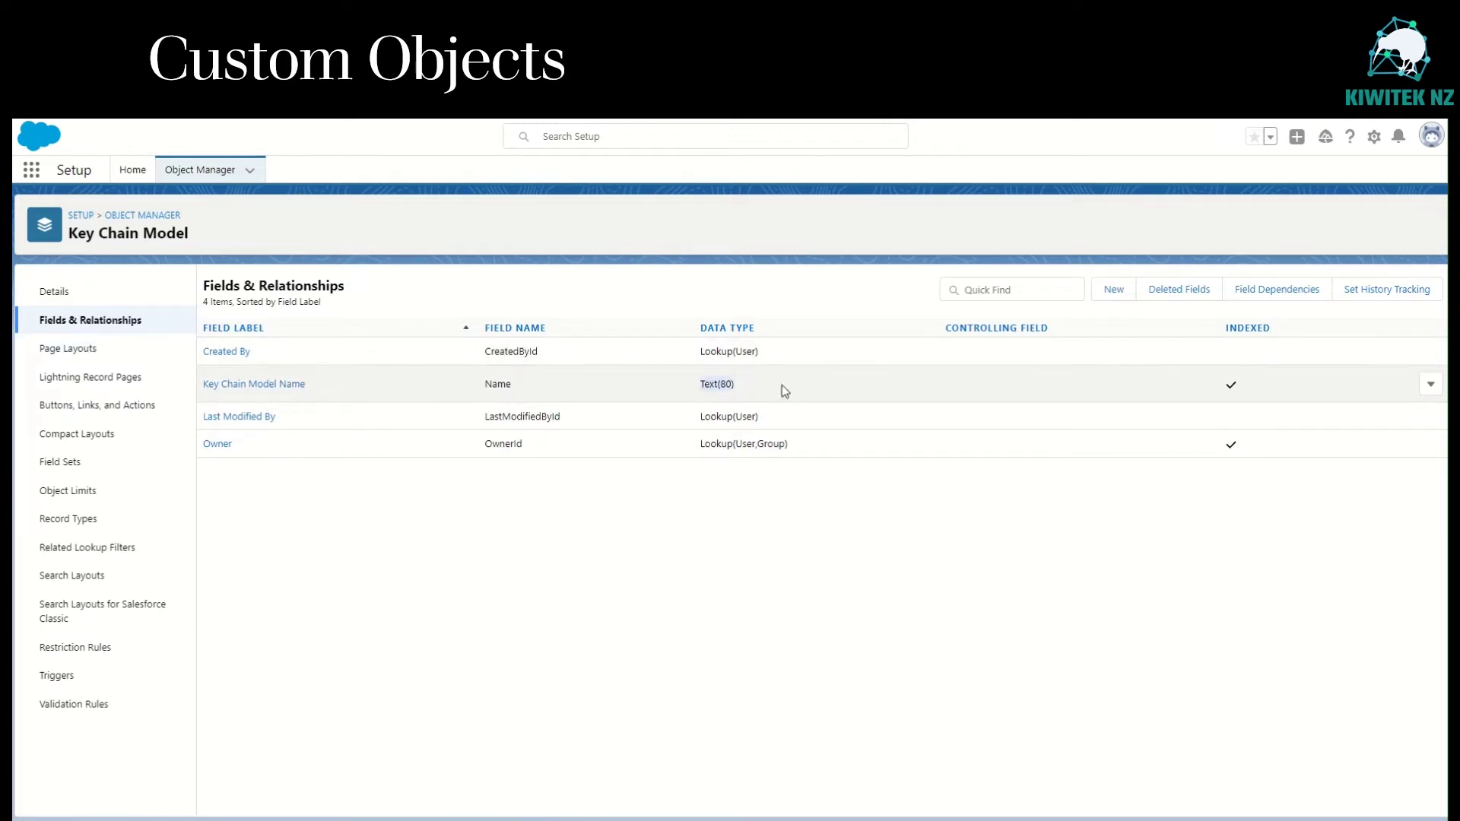
click(783, 388)
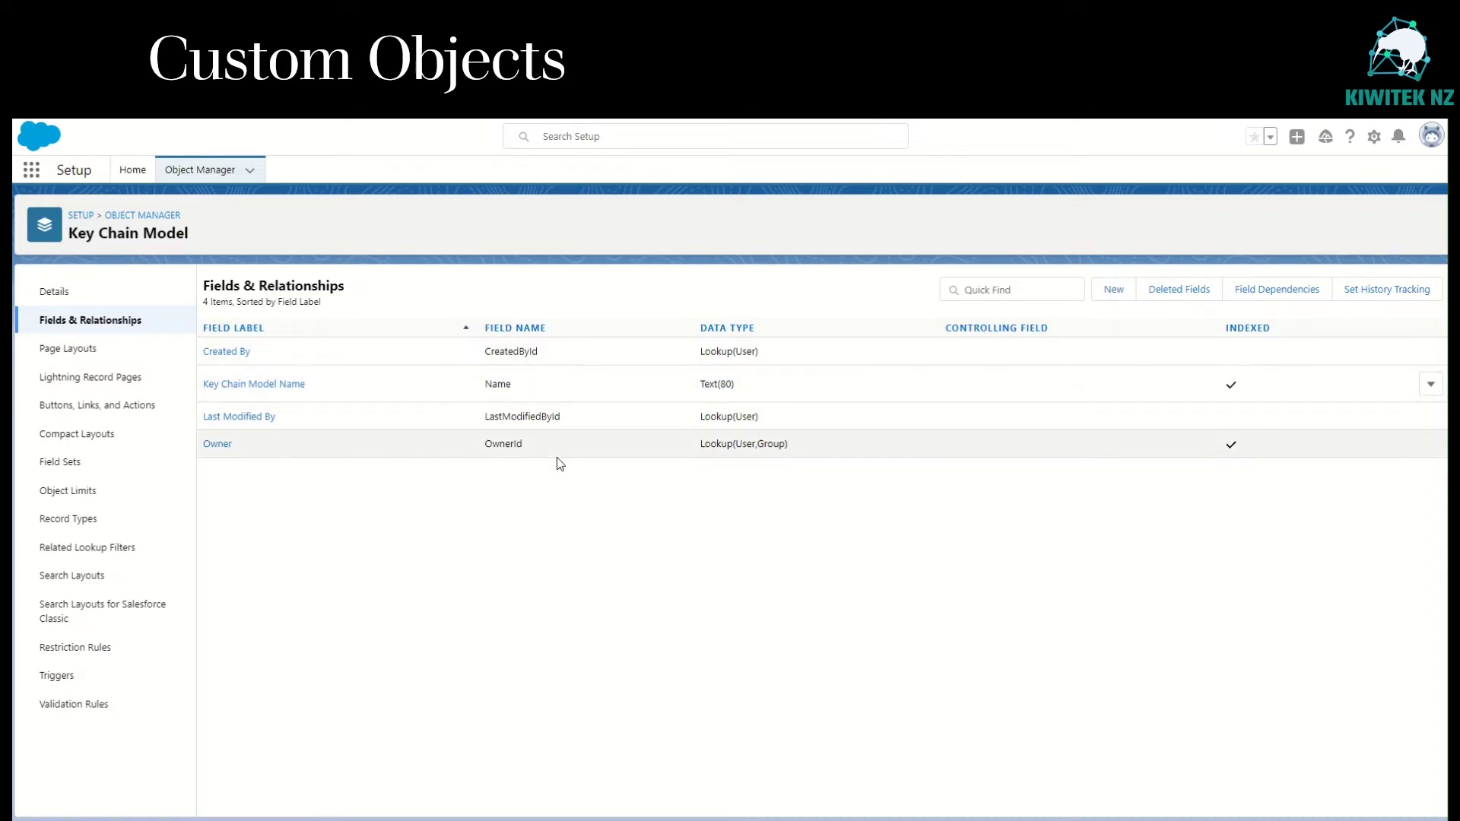
click(1114, 290)
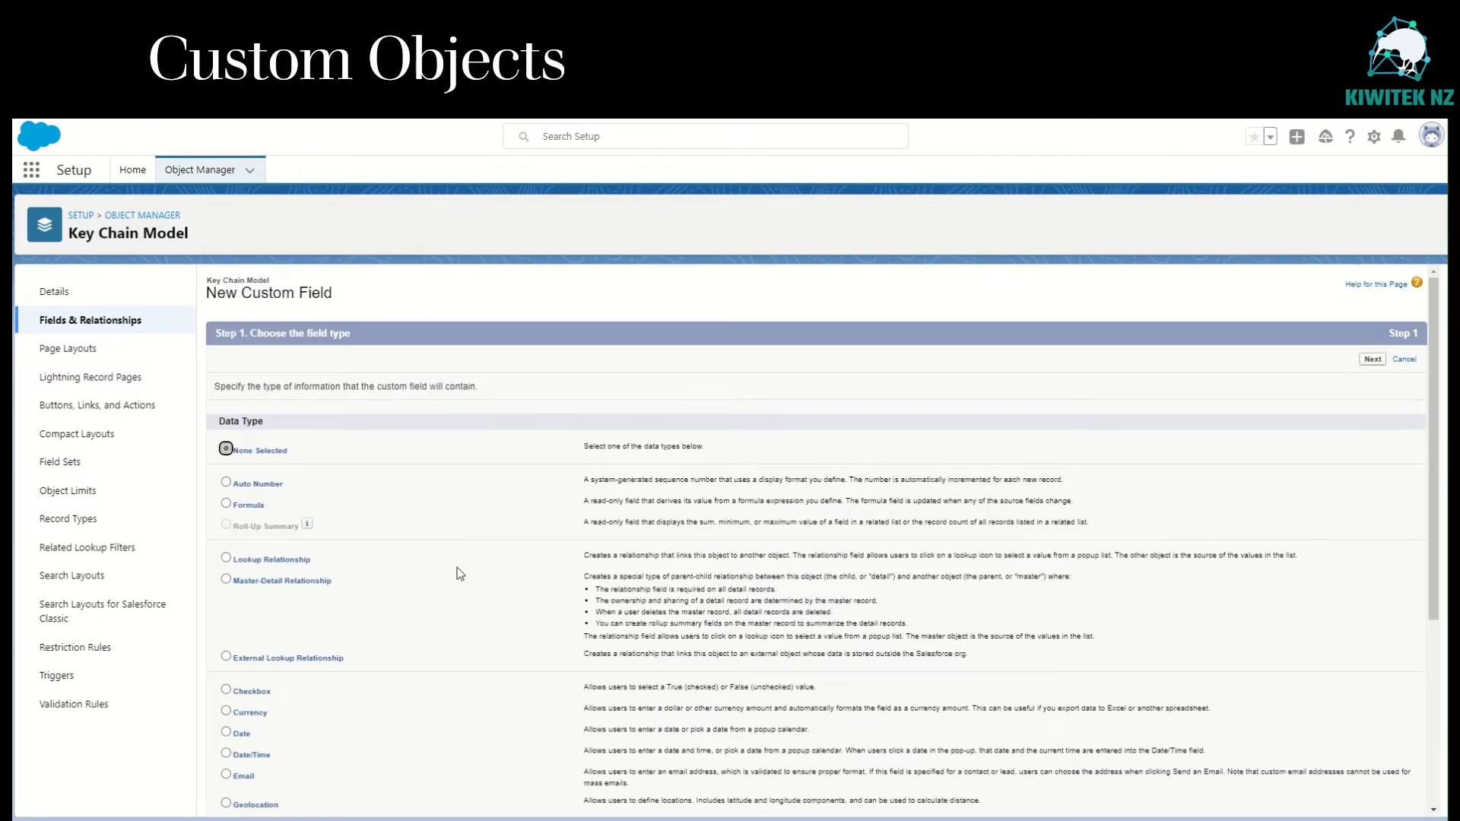
scroll(460, 573, down, 3)
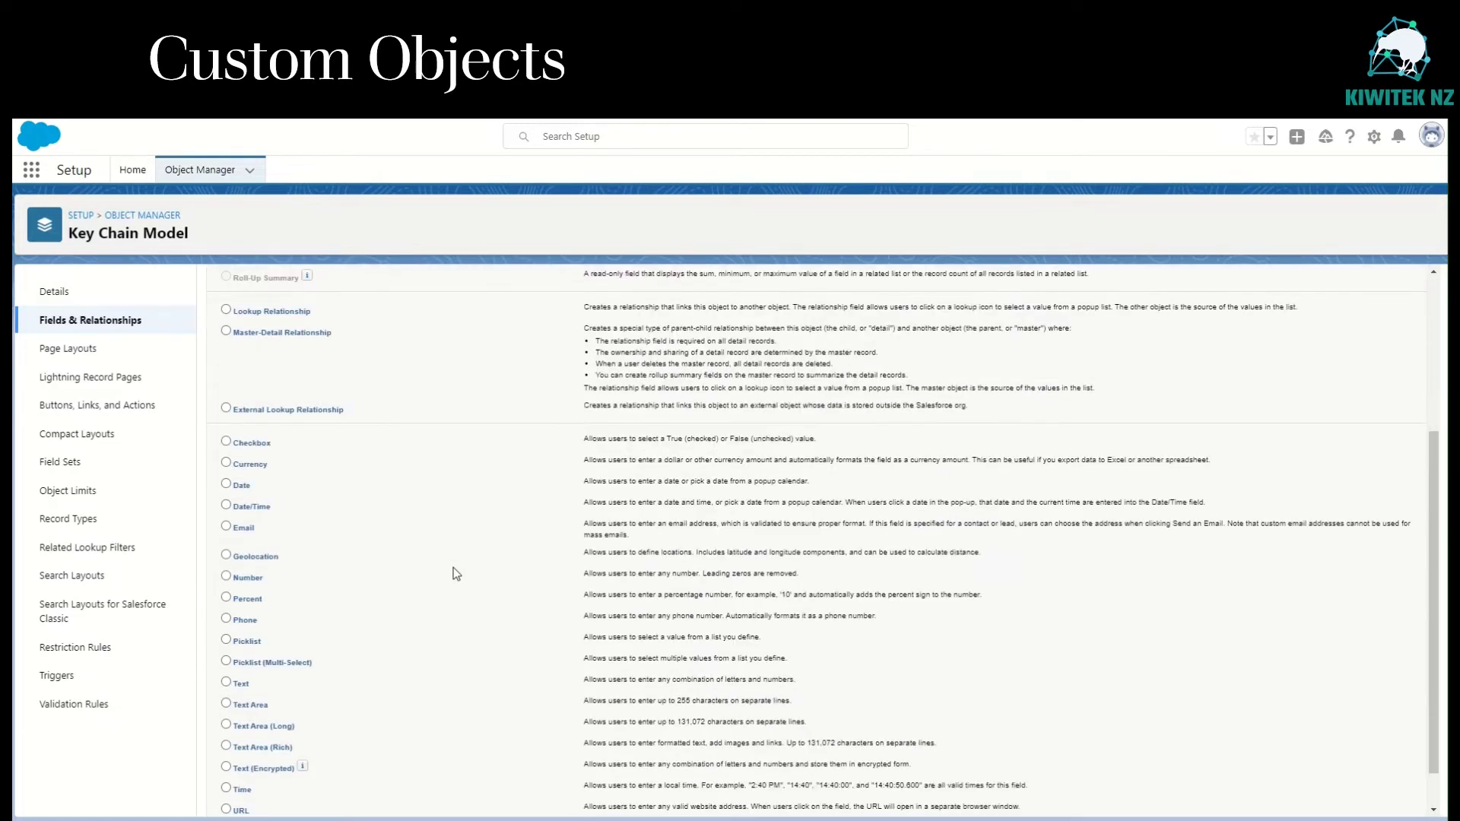
click(256, 581)
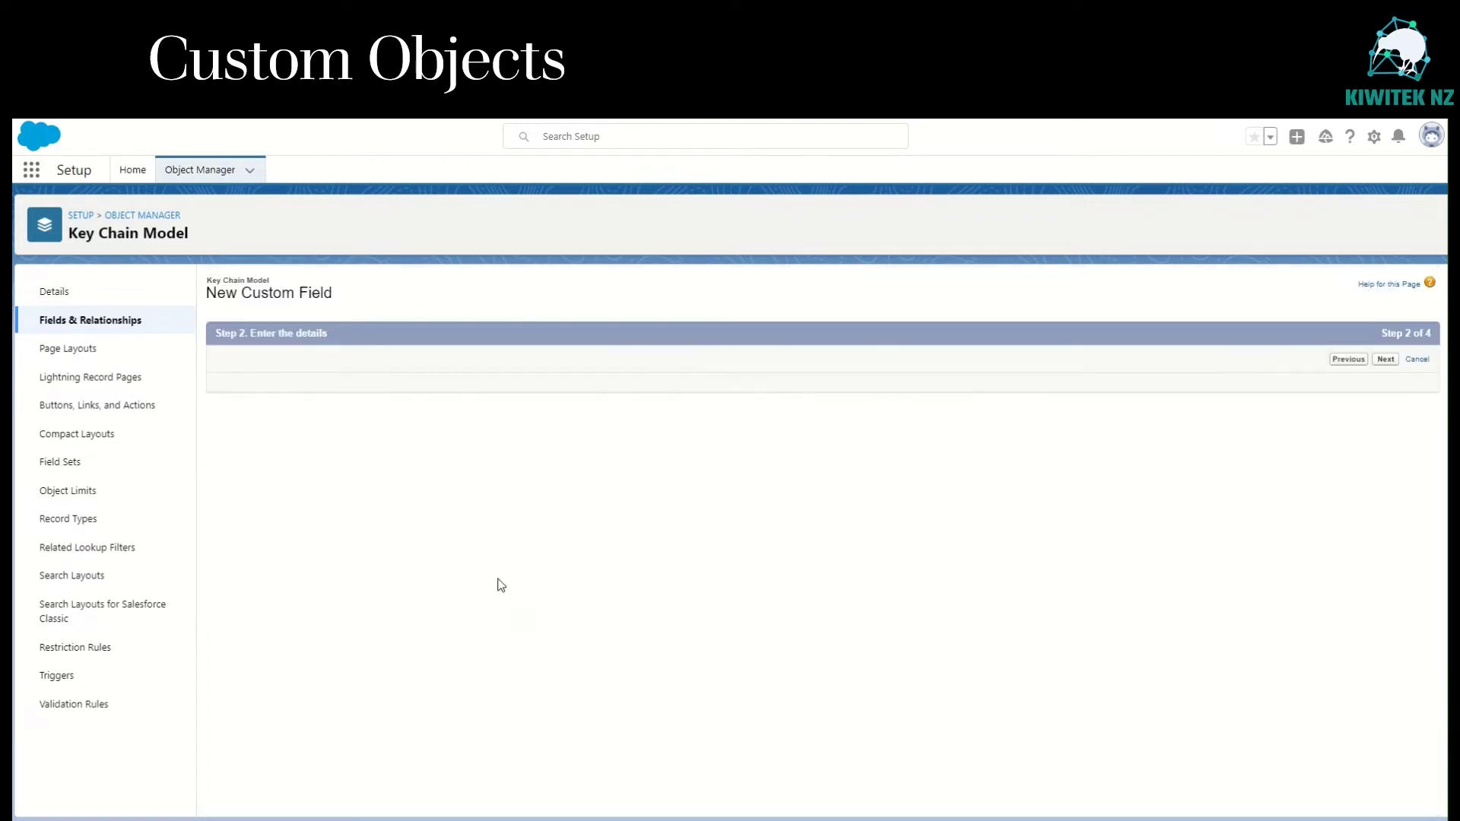
- Label the number field "Weight" and set its length to 3, keeping 0 decimal places
click(514, 388)
text(Weight)
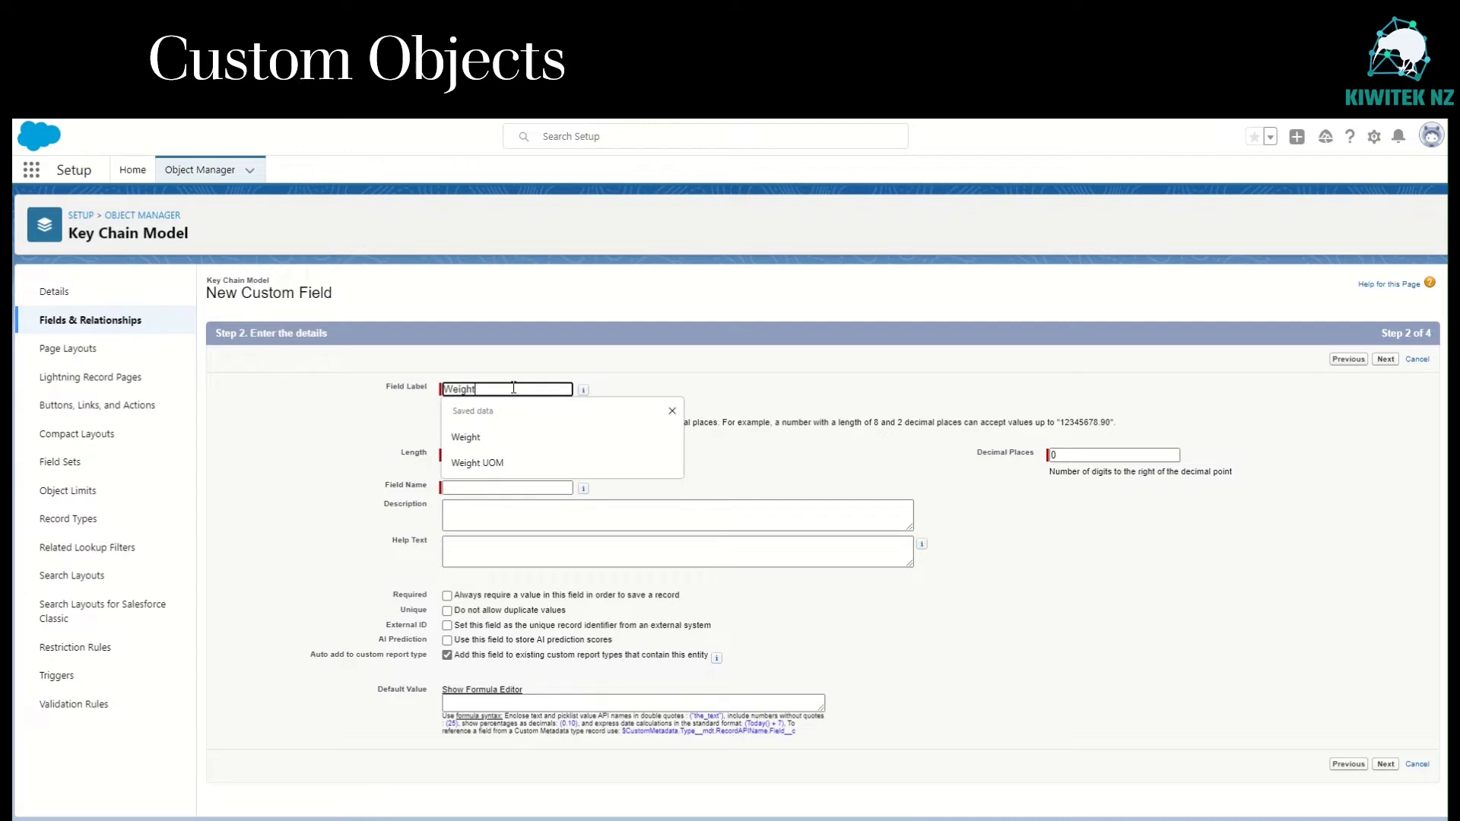
key(Tab)
key(Tab)
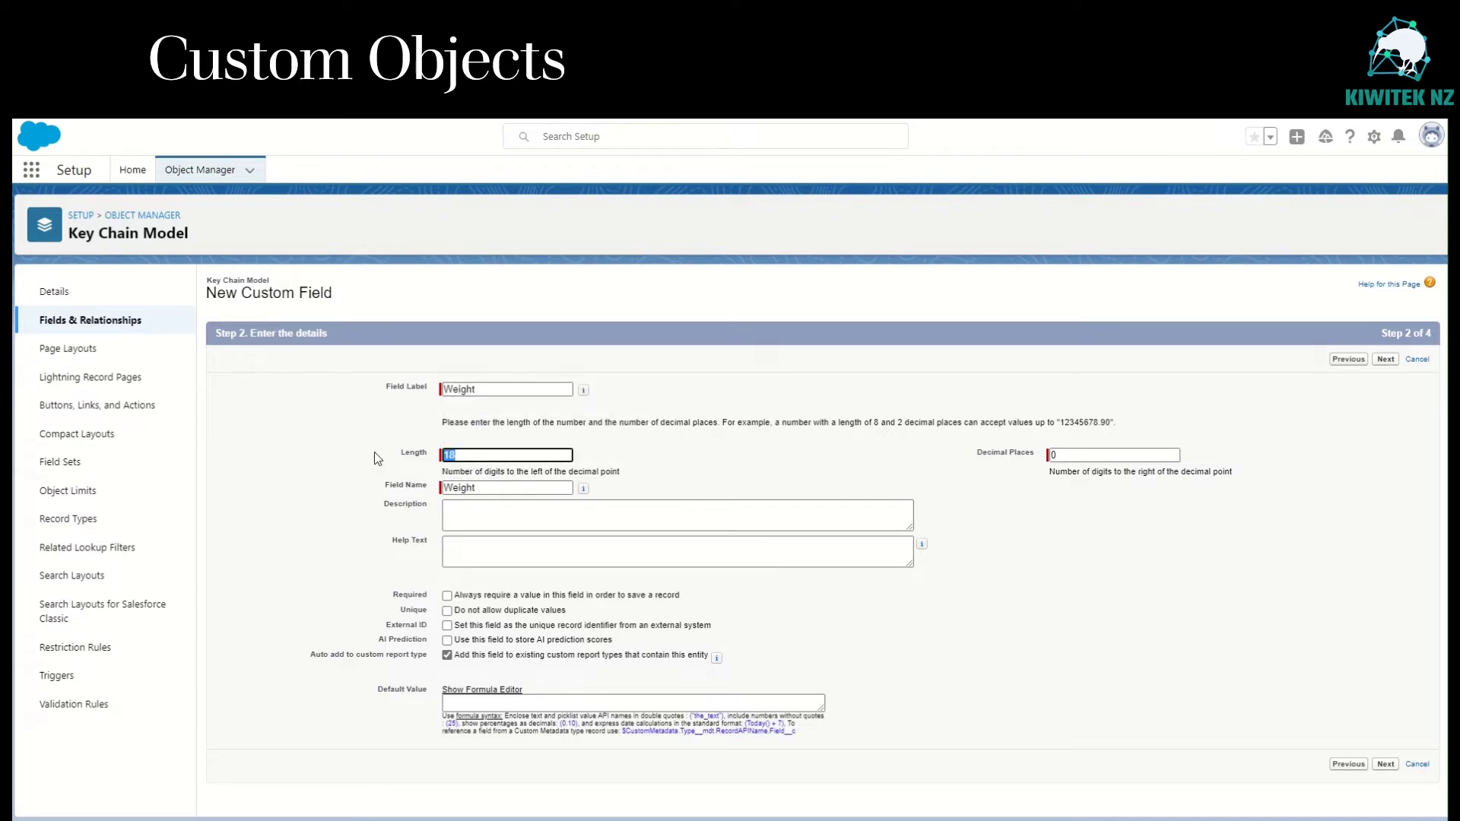
text(3)
click(500, 491)
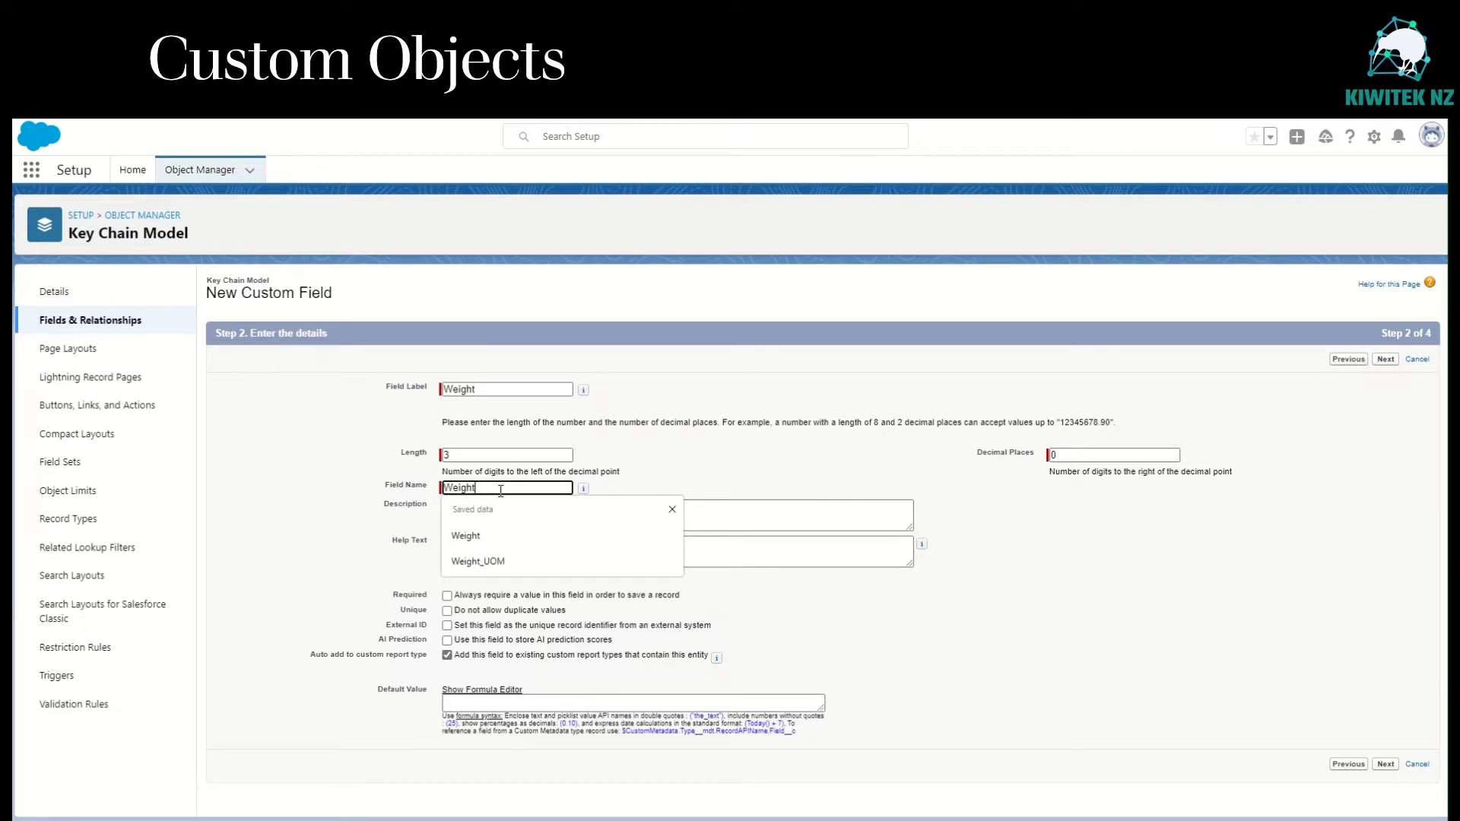
click(1080, 456)
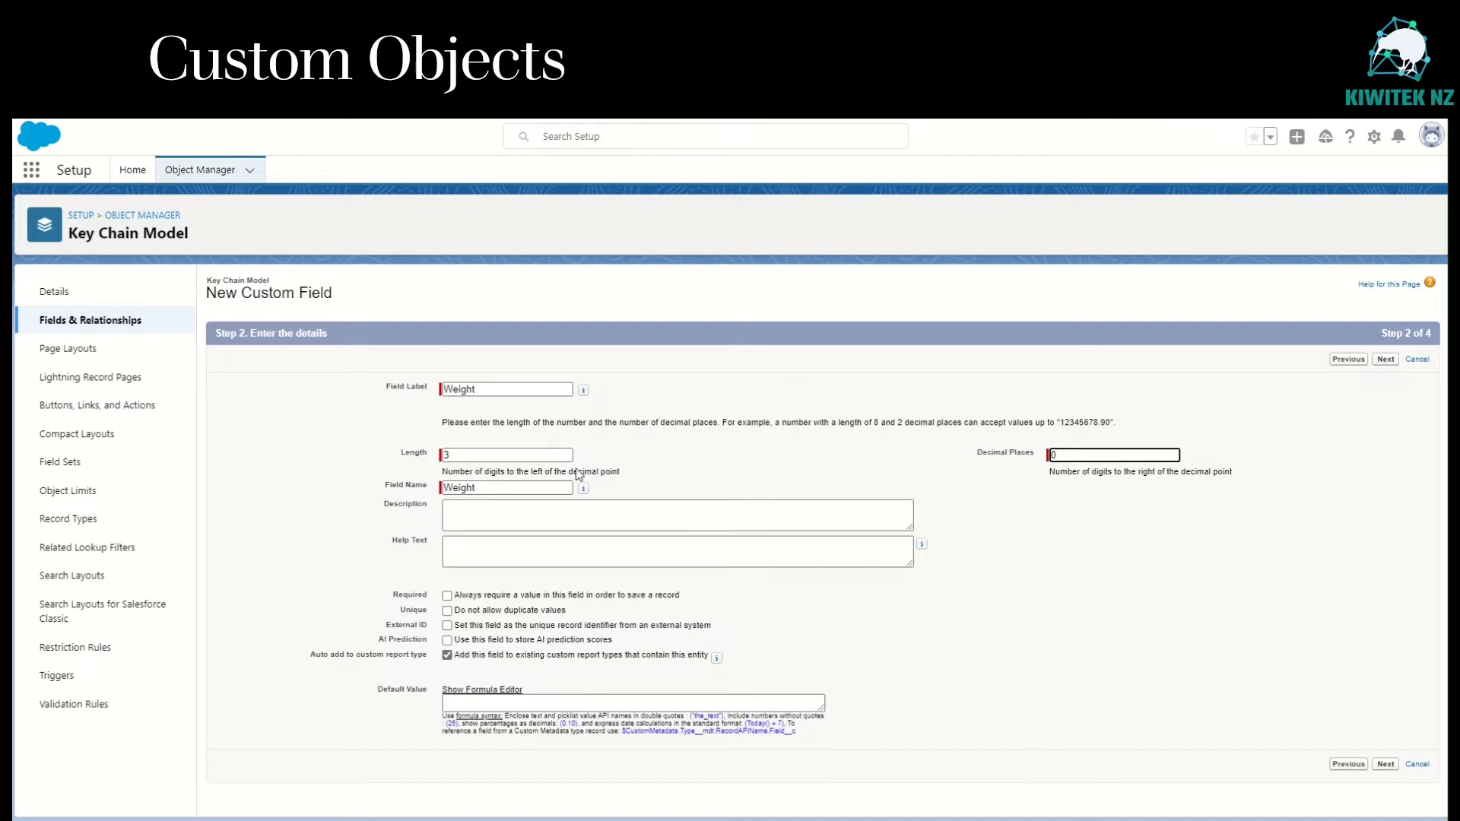
- Make the Weight field always require a value and continue to field-level security
click(545, 514)
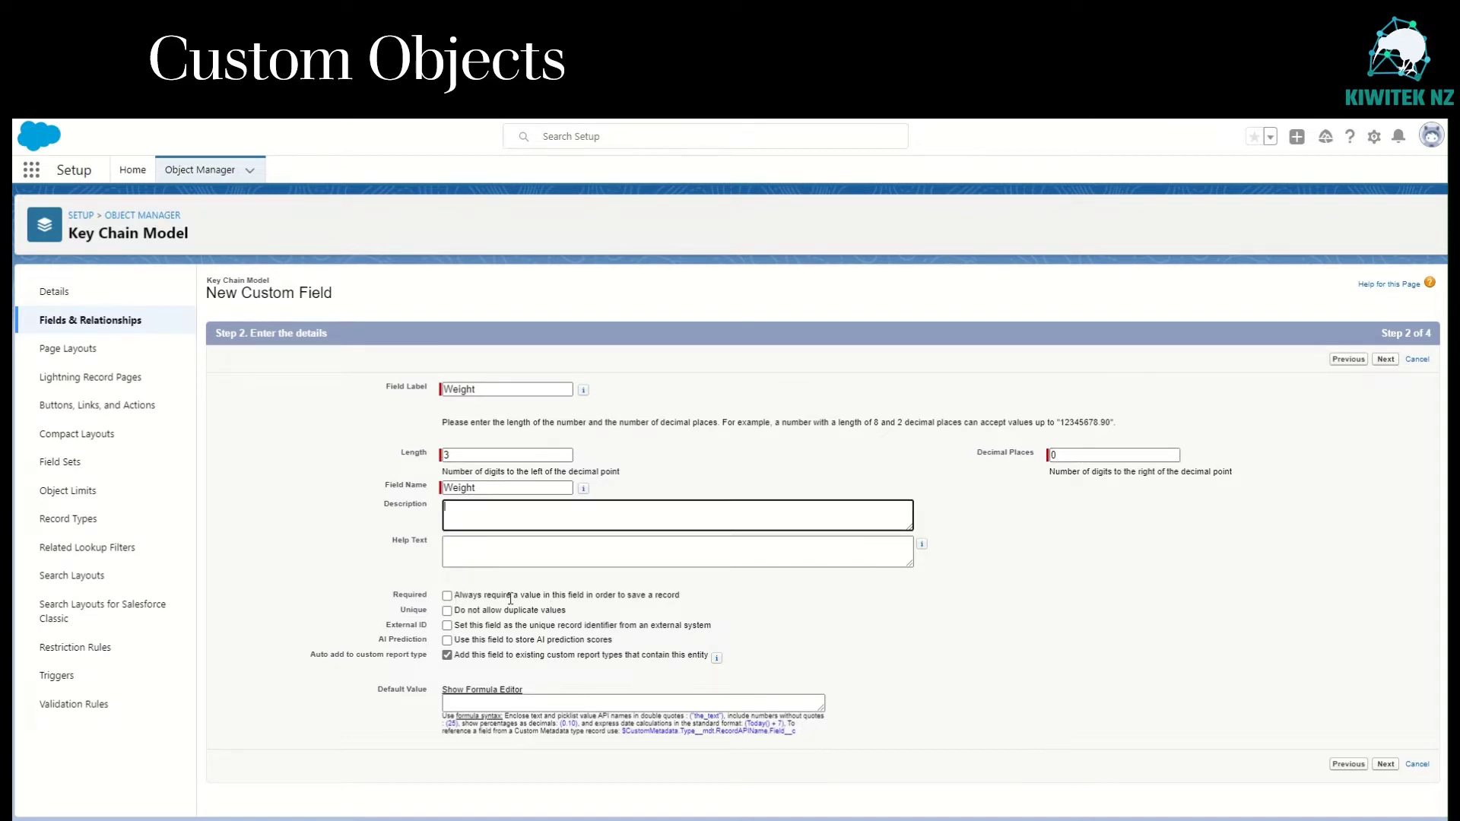
drag(549, 596, 682, 599)
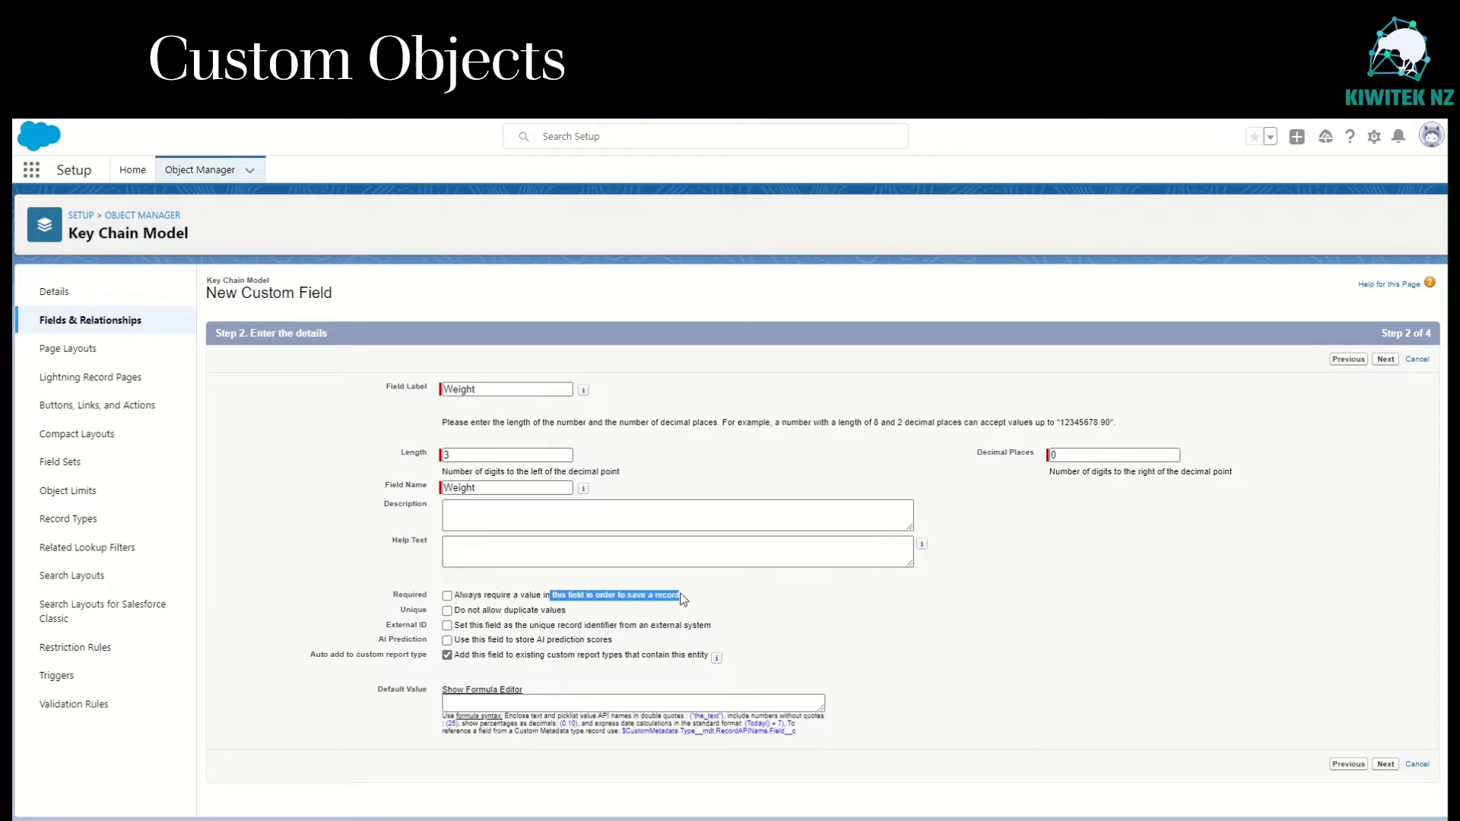
click(448, 597)
click(480, 599)
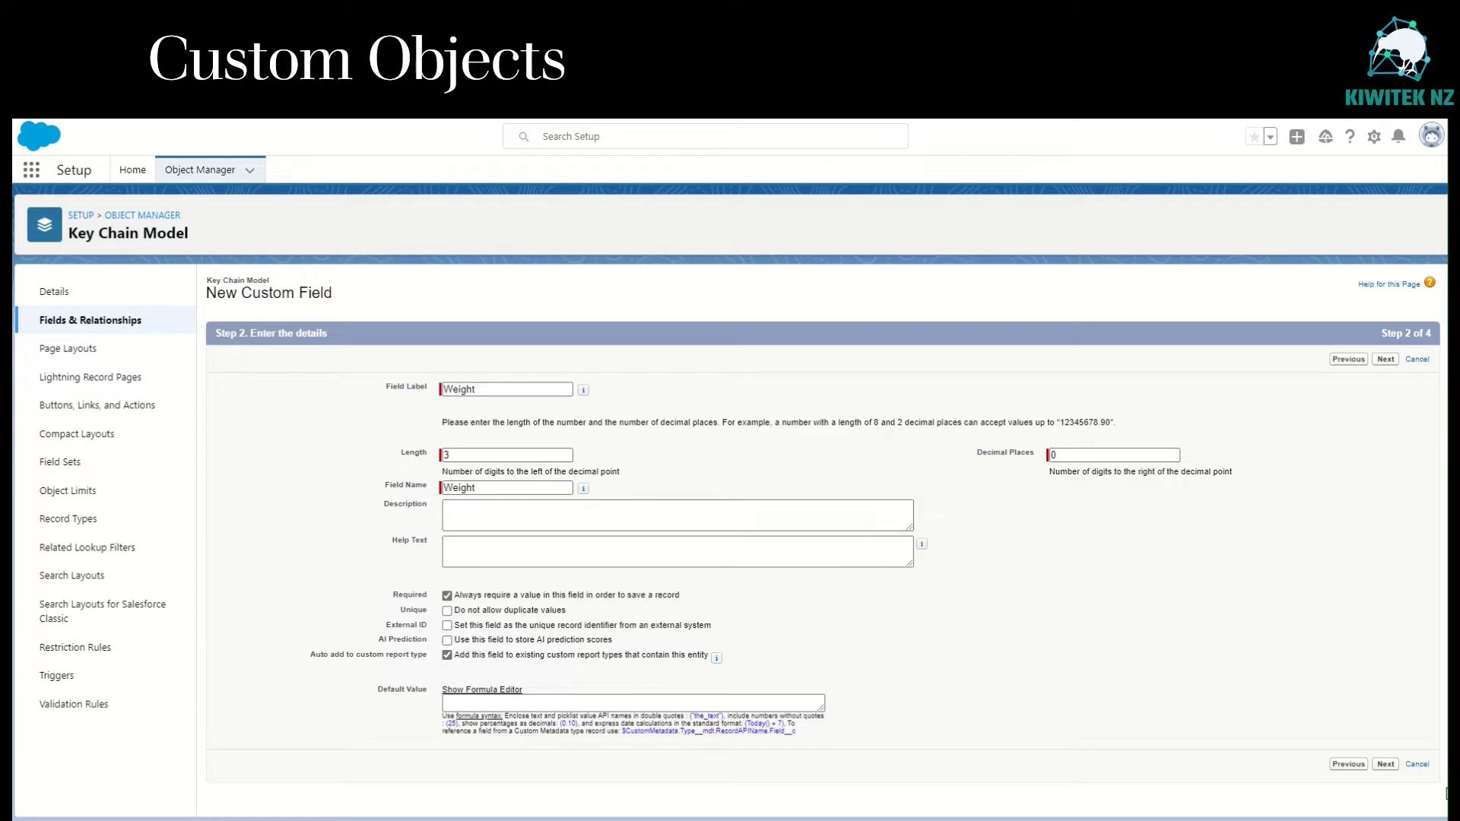
click(1386, 765)
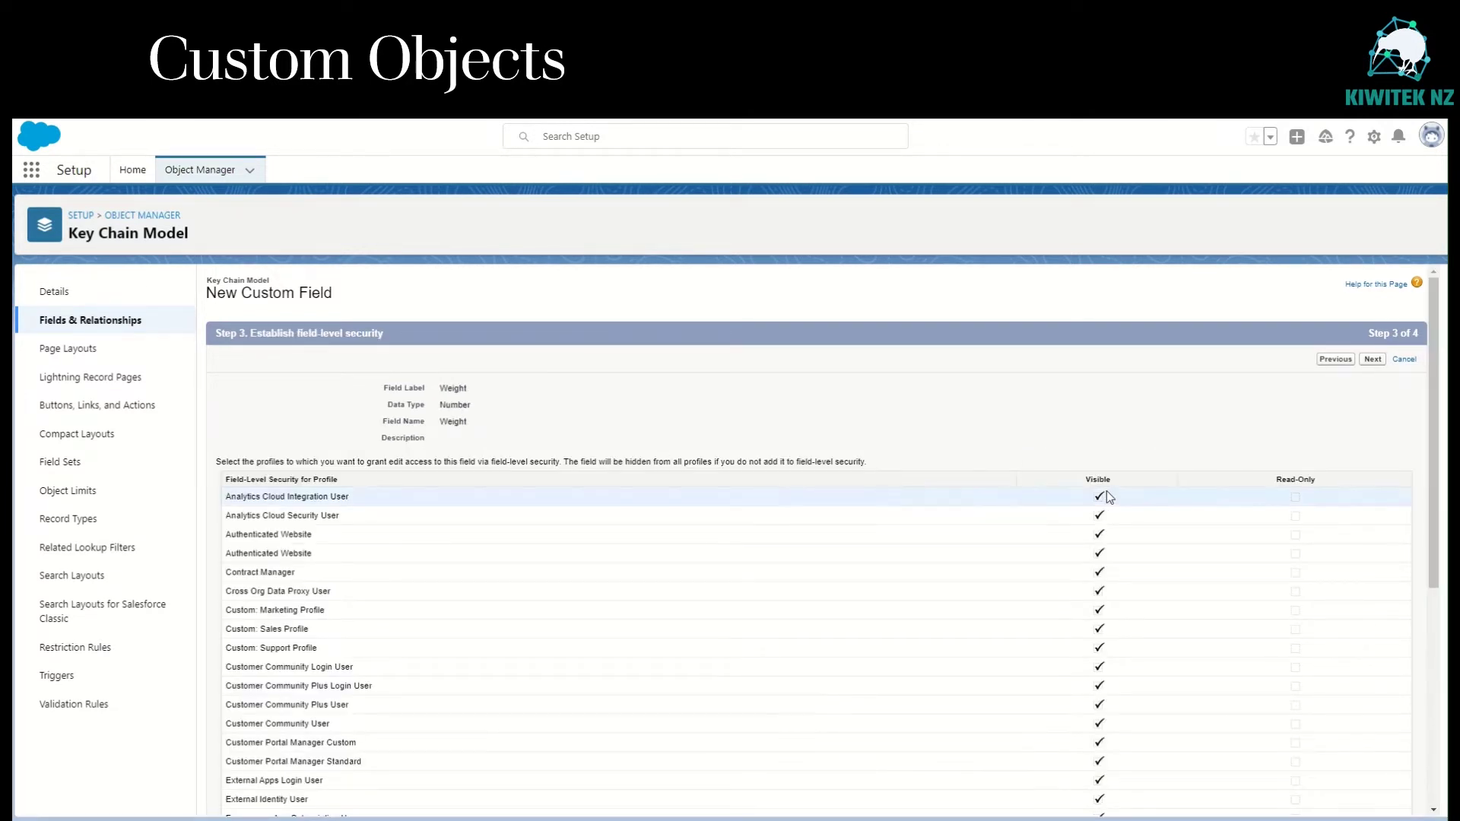
- Accept the default profile visibility and Key Chain Model Layout for the Weight field, and save it
scroll(1111, 746, down, 5)
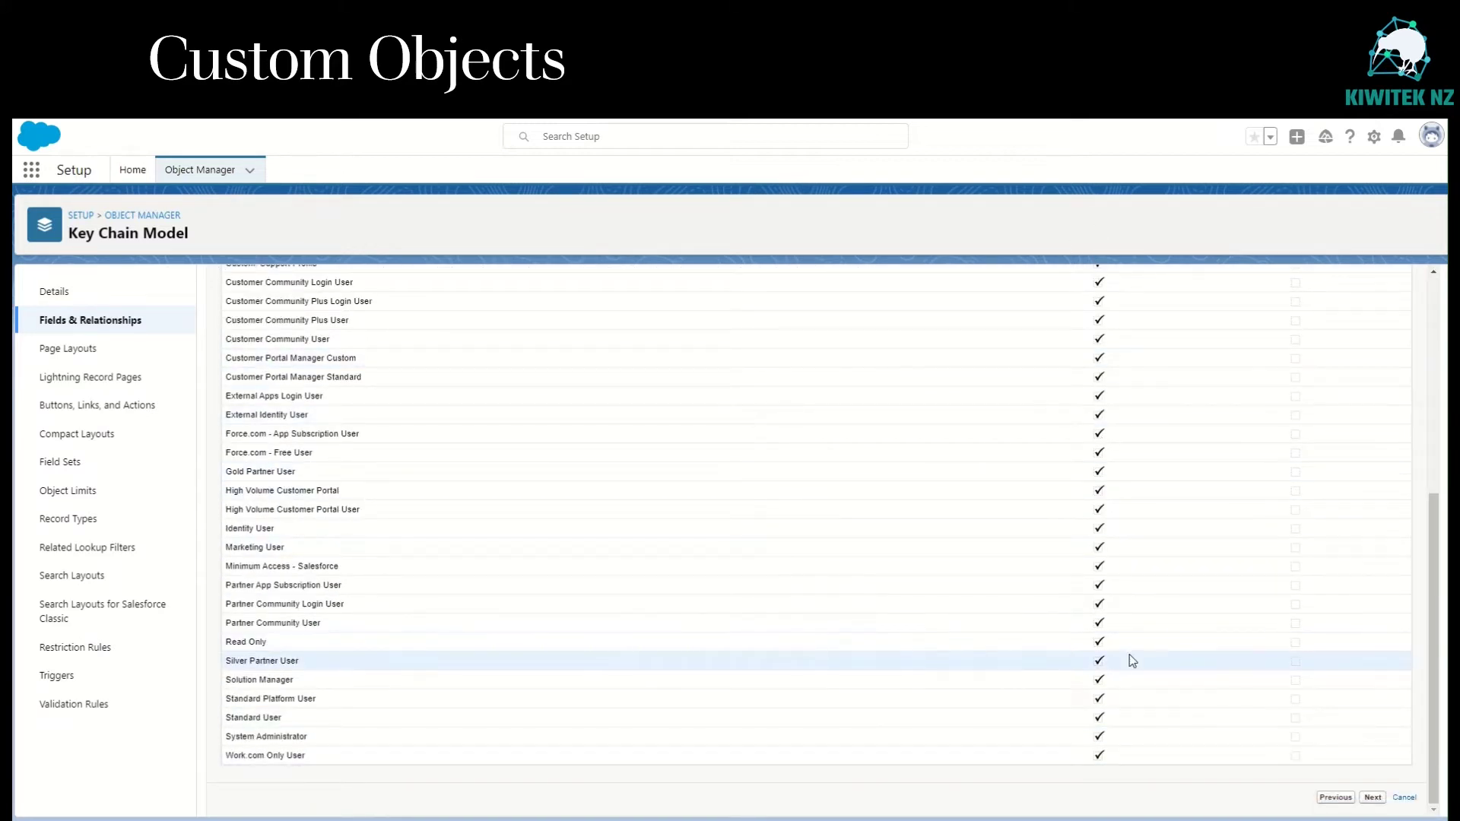
click(1373, 797)
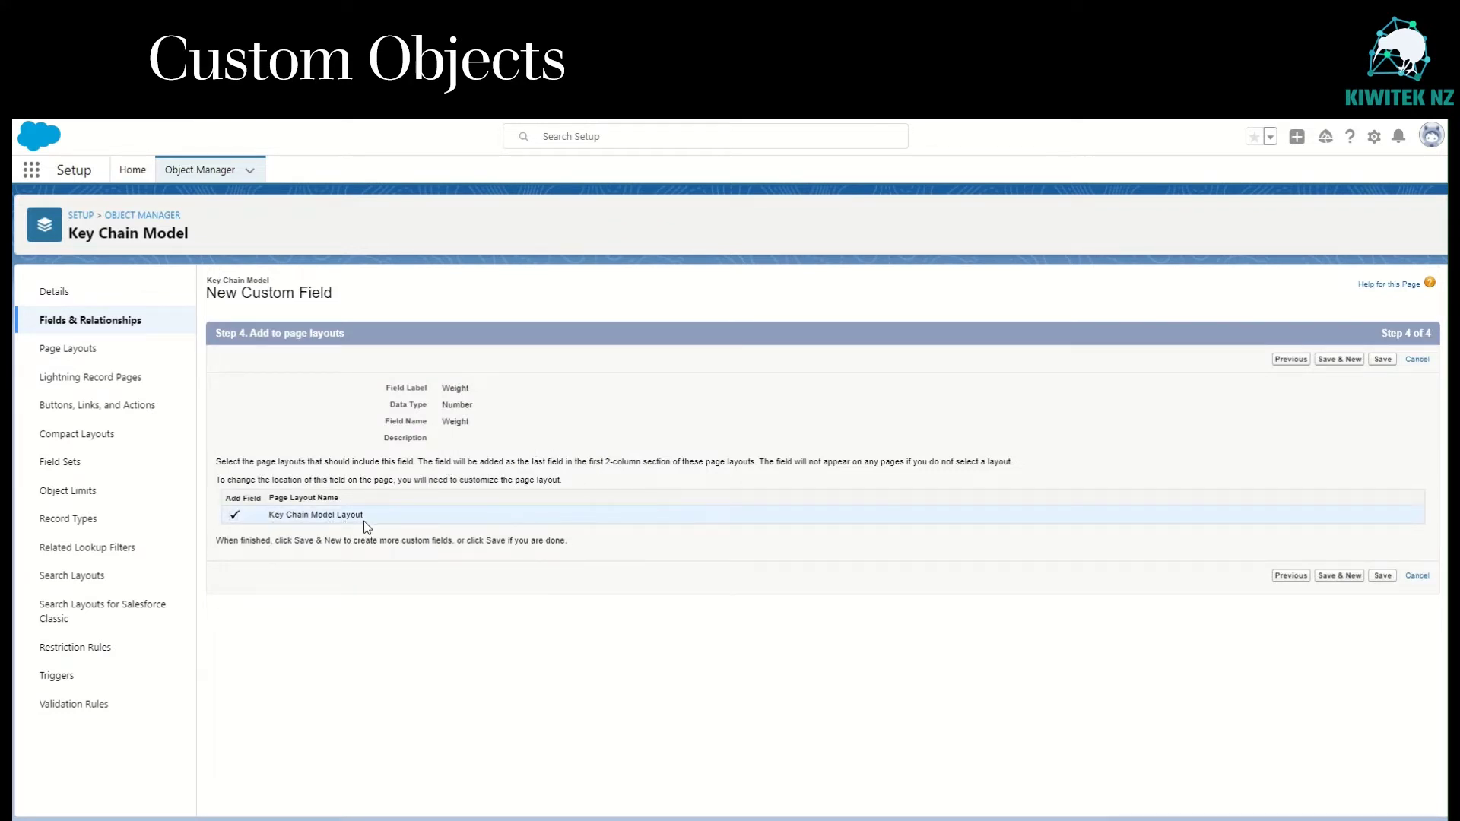
click(1383, 359)
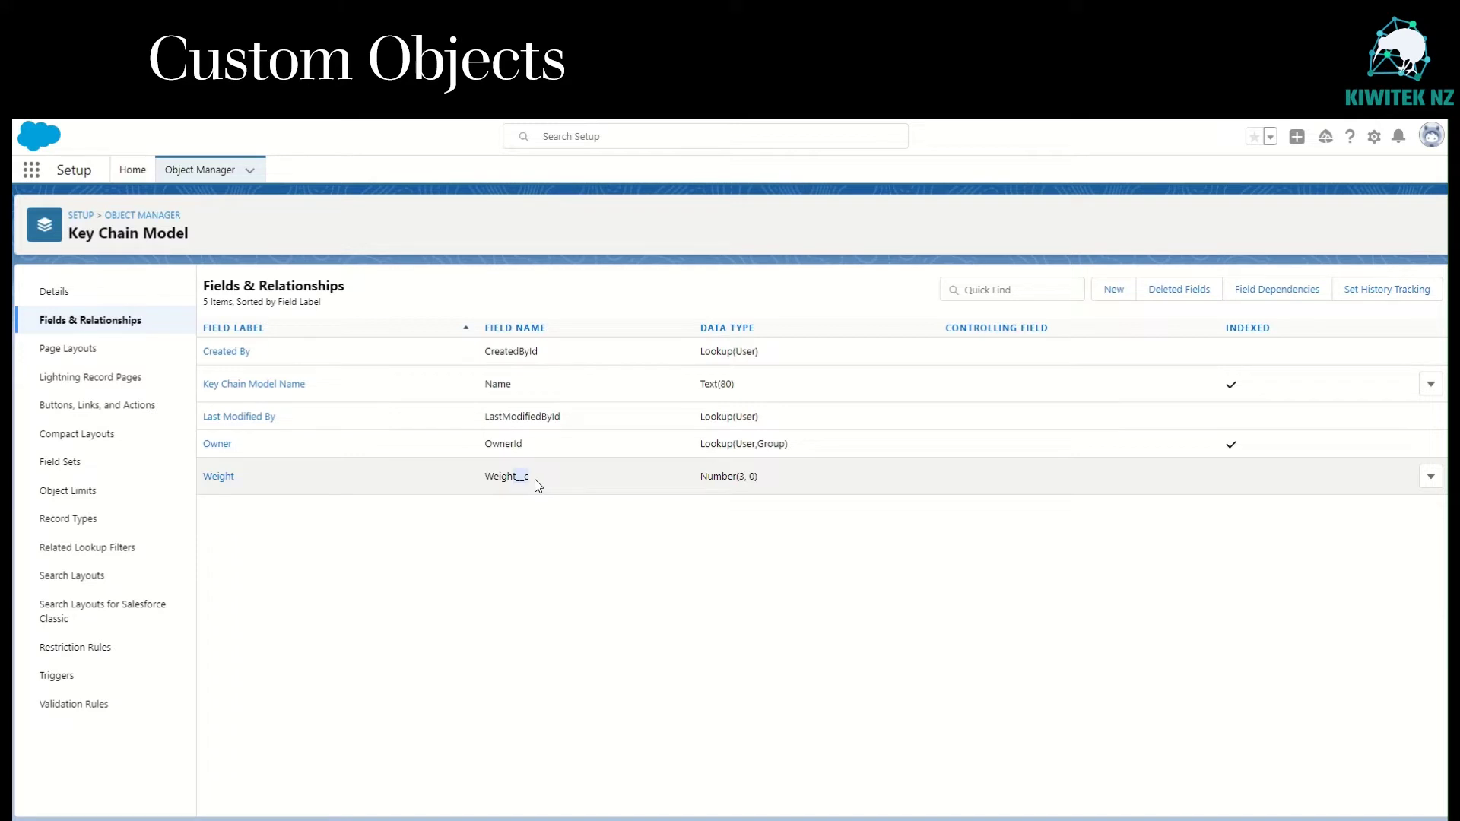
- Start another custom field on Key Chain Model with the Picklist data type and continue to its details
drag(701, 476, 772, 479)
click(1116, 293)
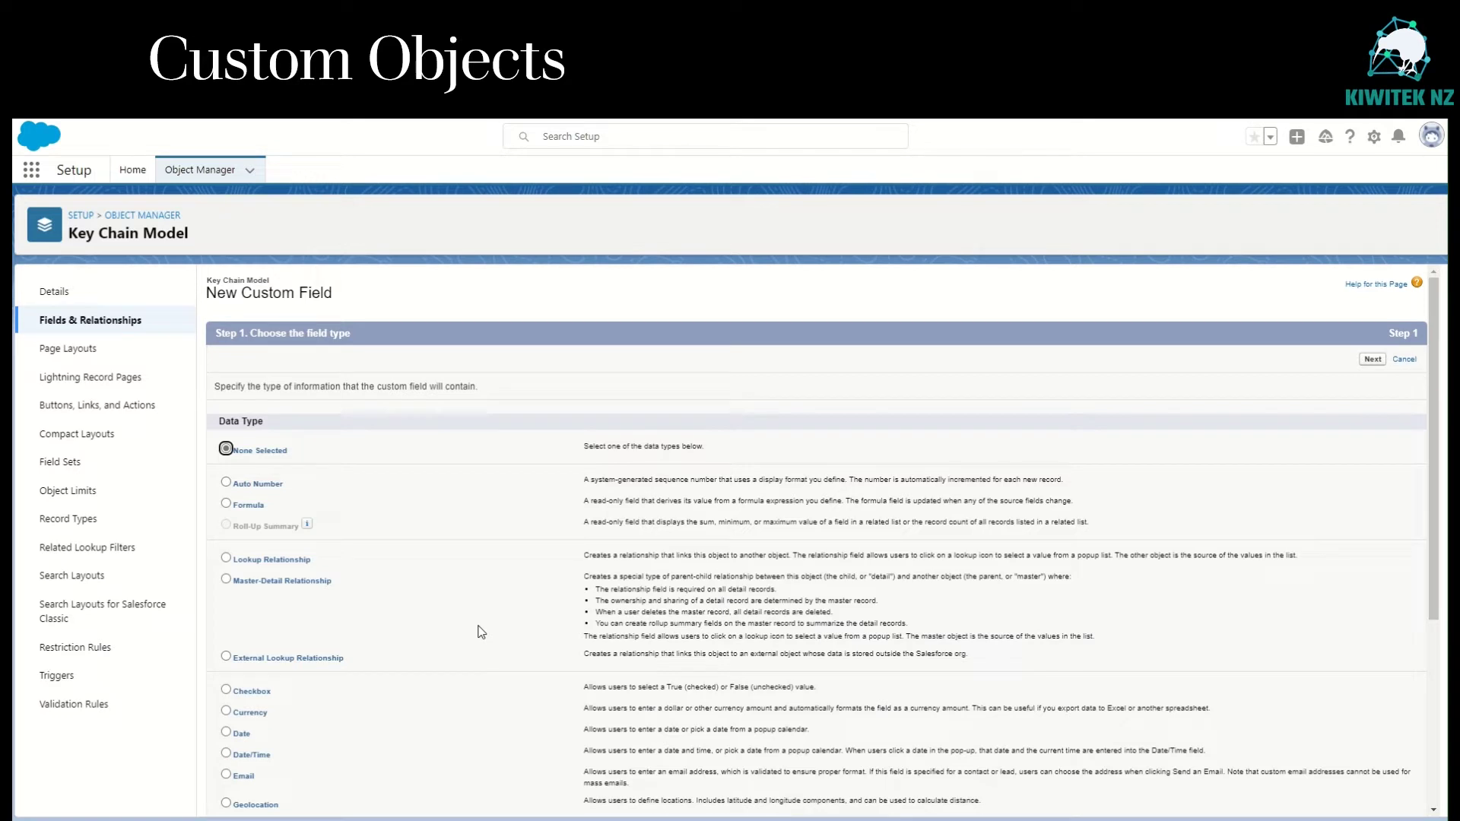
scroll(481, 632, down, 3)
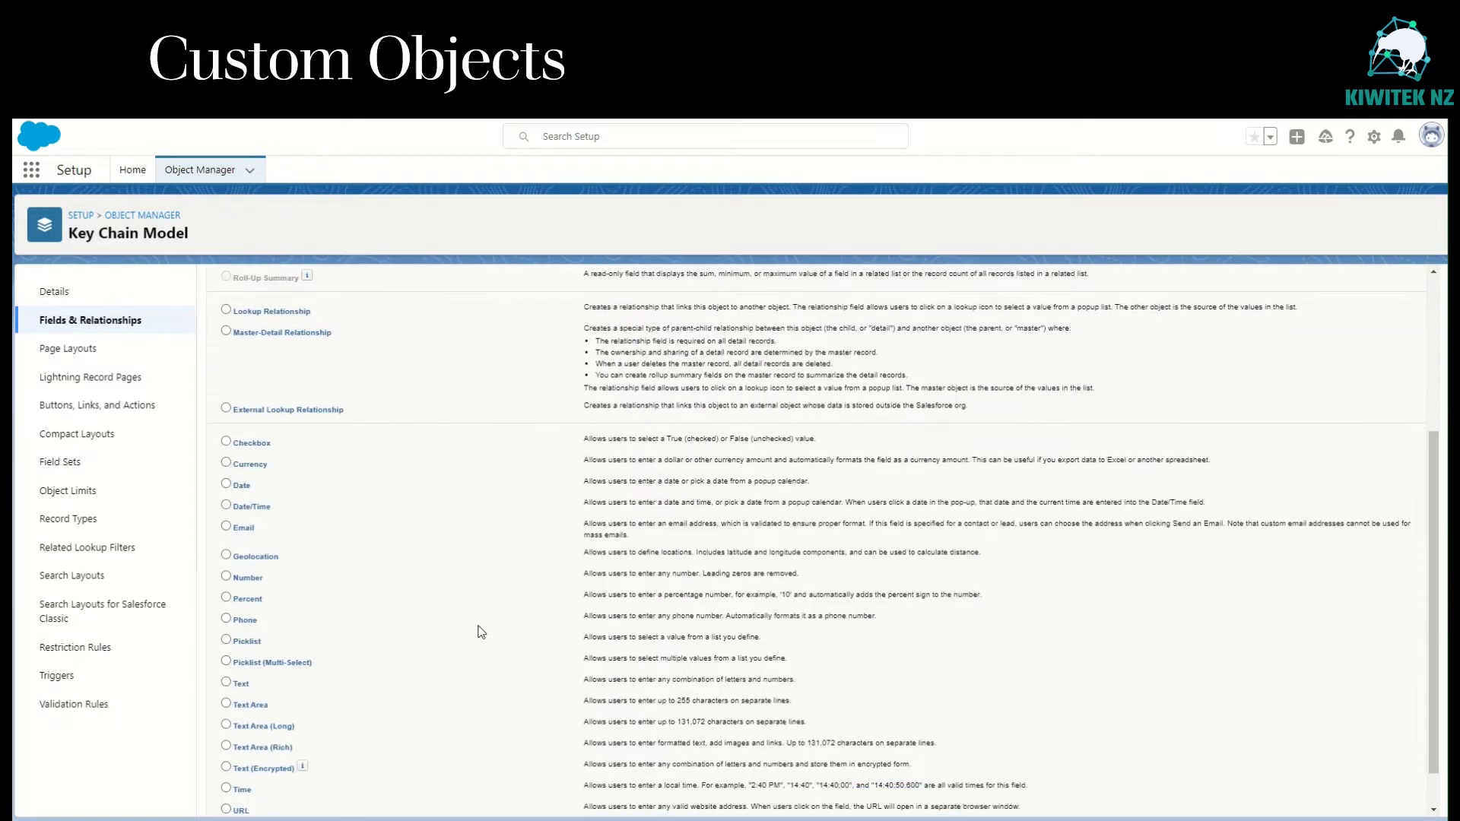
scroll(477, 631, down, 1)
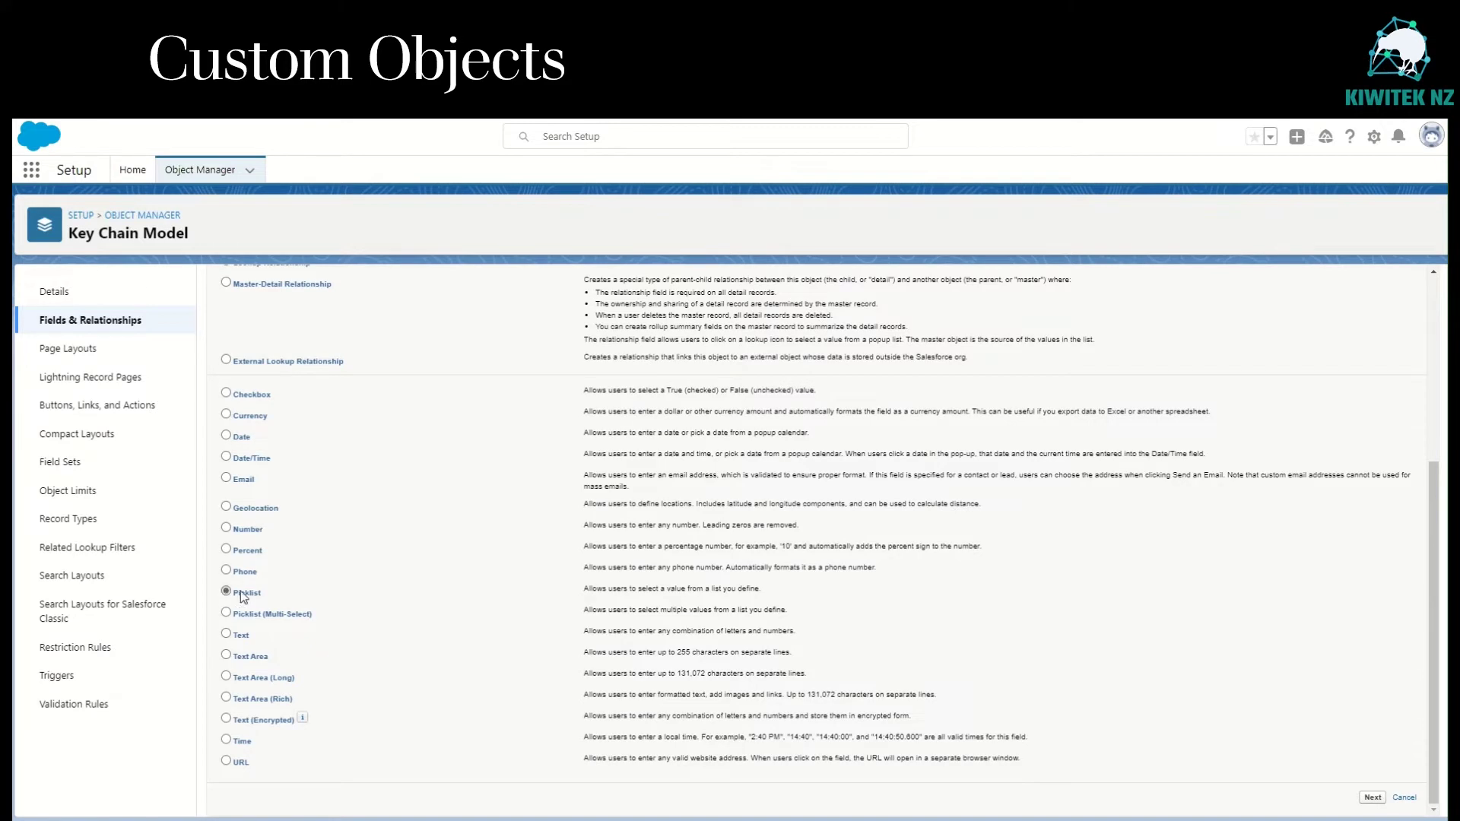
click(1372, 796)
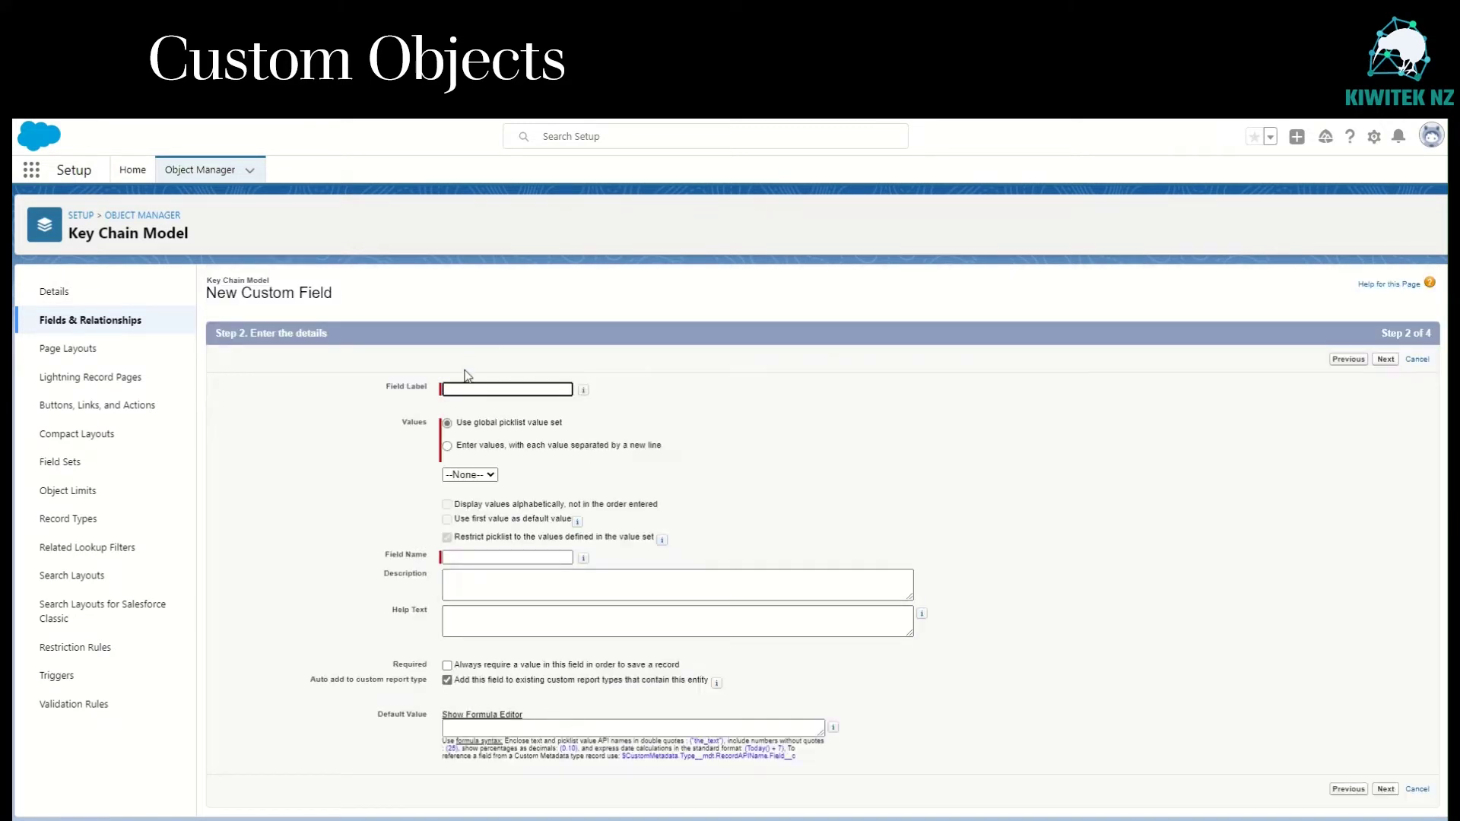
- Label the picklist field "Weight UOM" and enter its values individually instead of using a global set: Grammes and Ounces
click(496, 389)
text(Weight)
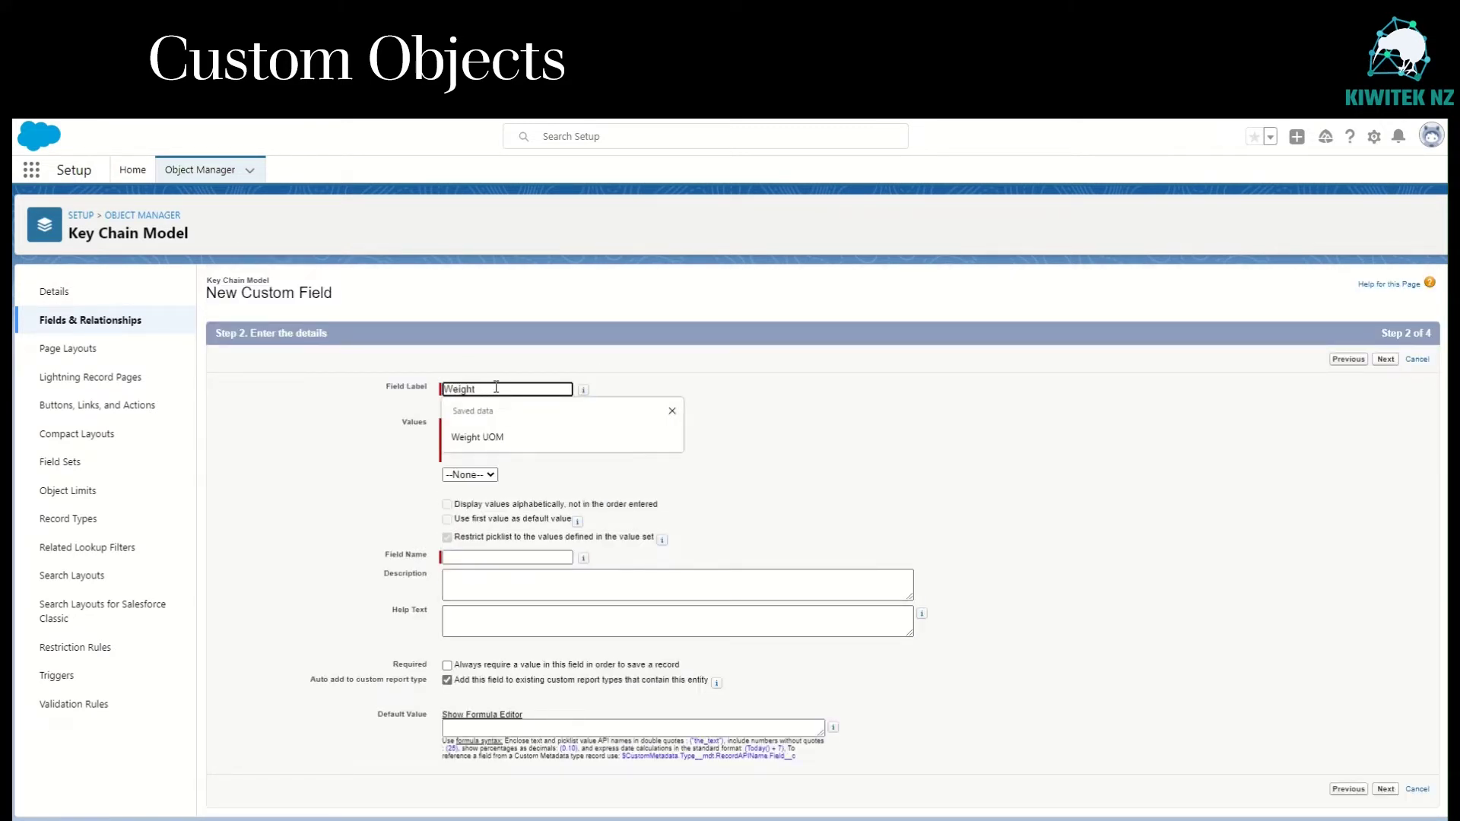
text( UOM)
click(444, 446)
click(505, 517)
text(Grammes)
key(Return)
text(Ounces)
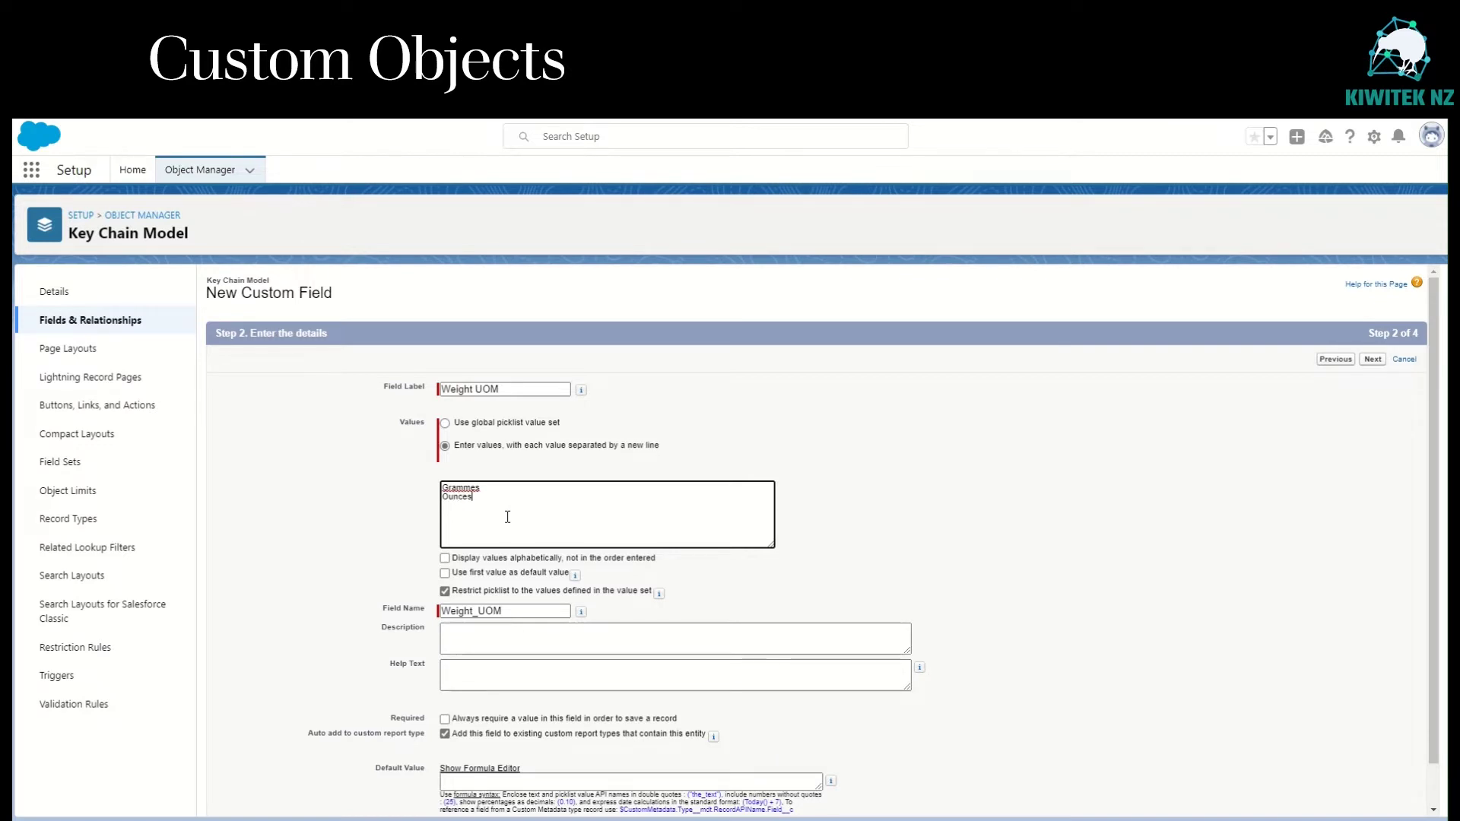
- Replace the Weight UOM picklist values with the abbreviations gm and oz, one per line
key(Up)
key(shift+Home)
text(gm)
key(Down)
key(End)
key(shift+Home)
text(oz)
key(Tab)
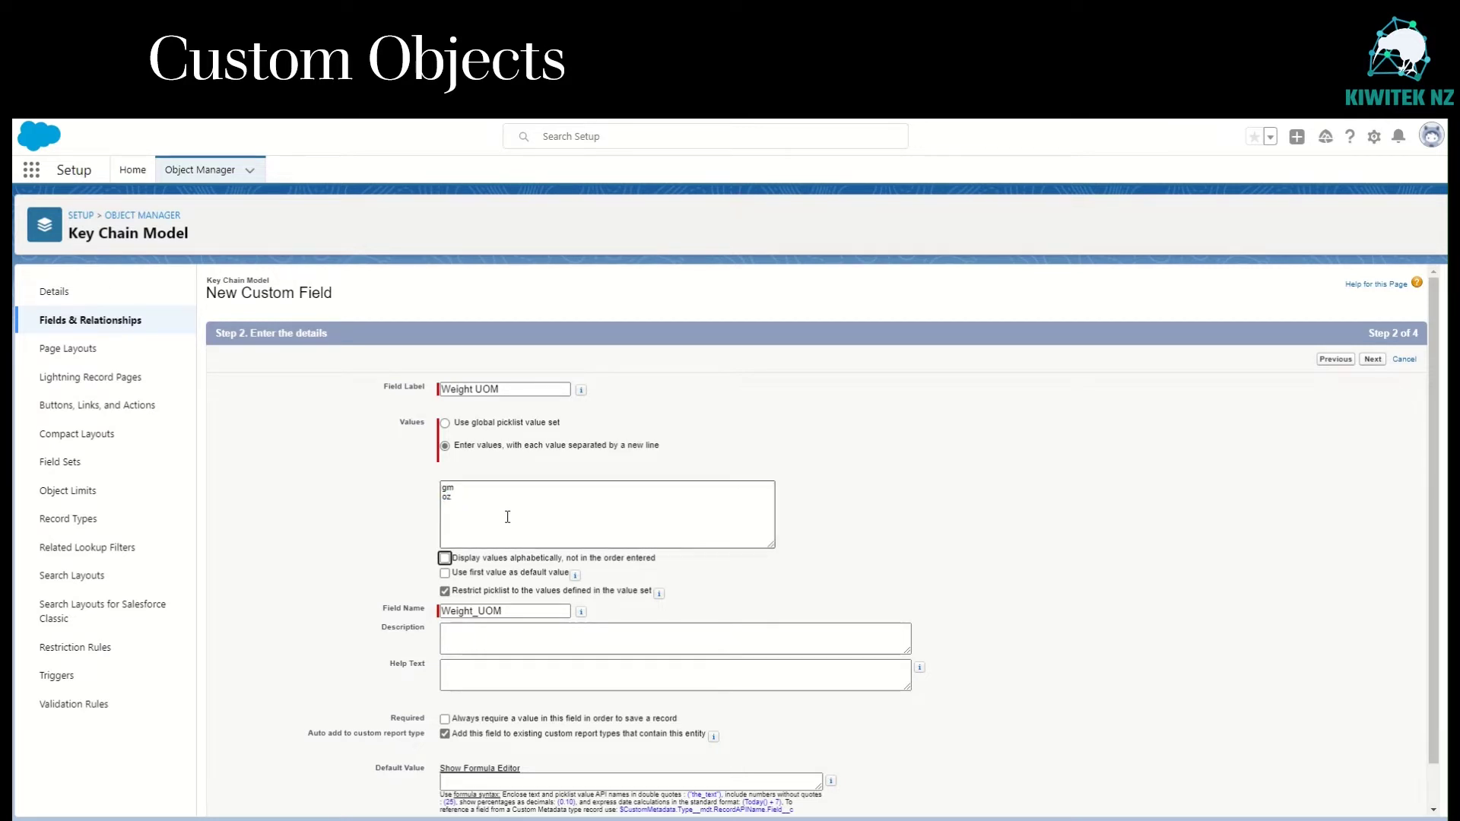
- Accept the default profile visibility and Key Chain Model Layout for Weight UOM, and save it while starting another new field
scroll(507, 518, down, 1)
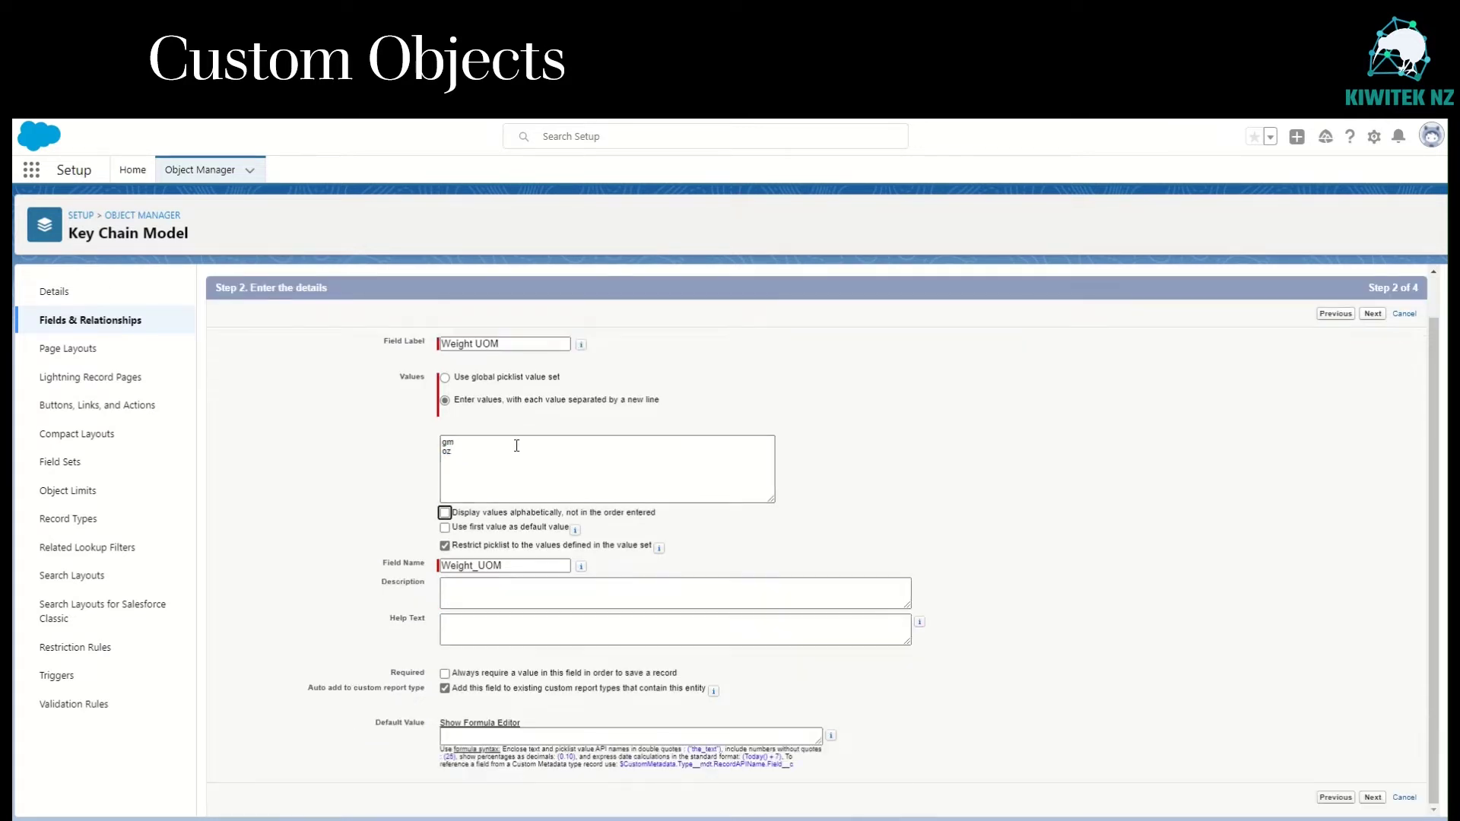
click(1373, 797)
scroll(1090, 723, down, 3)
scroll(1091, 732, up, 3)
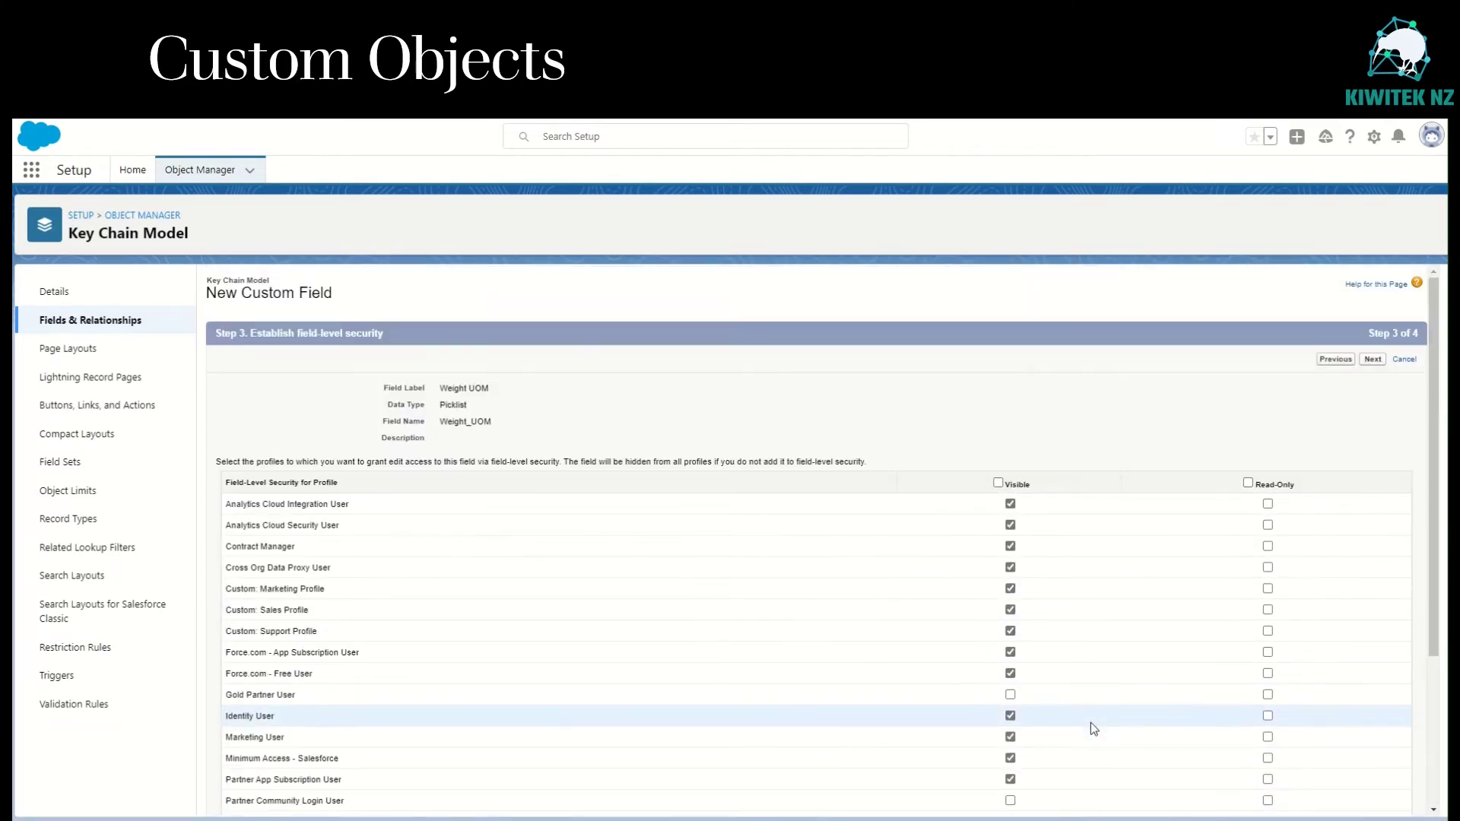
click(1374, 360)
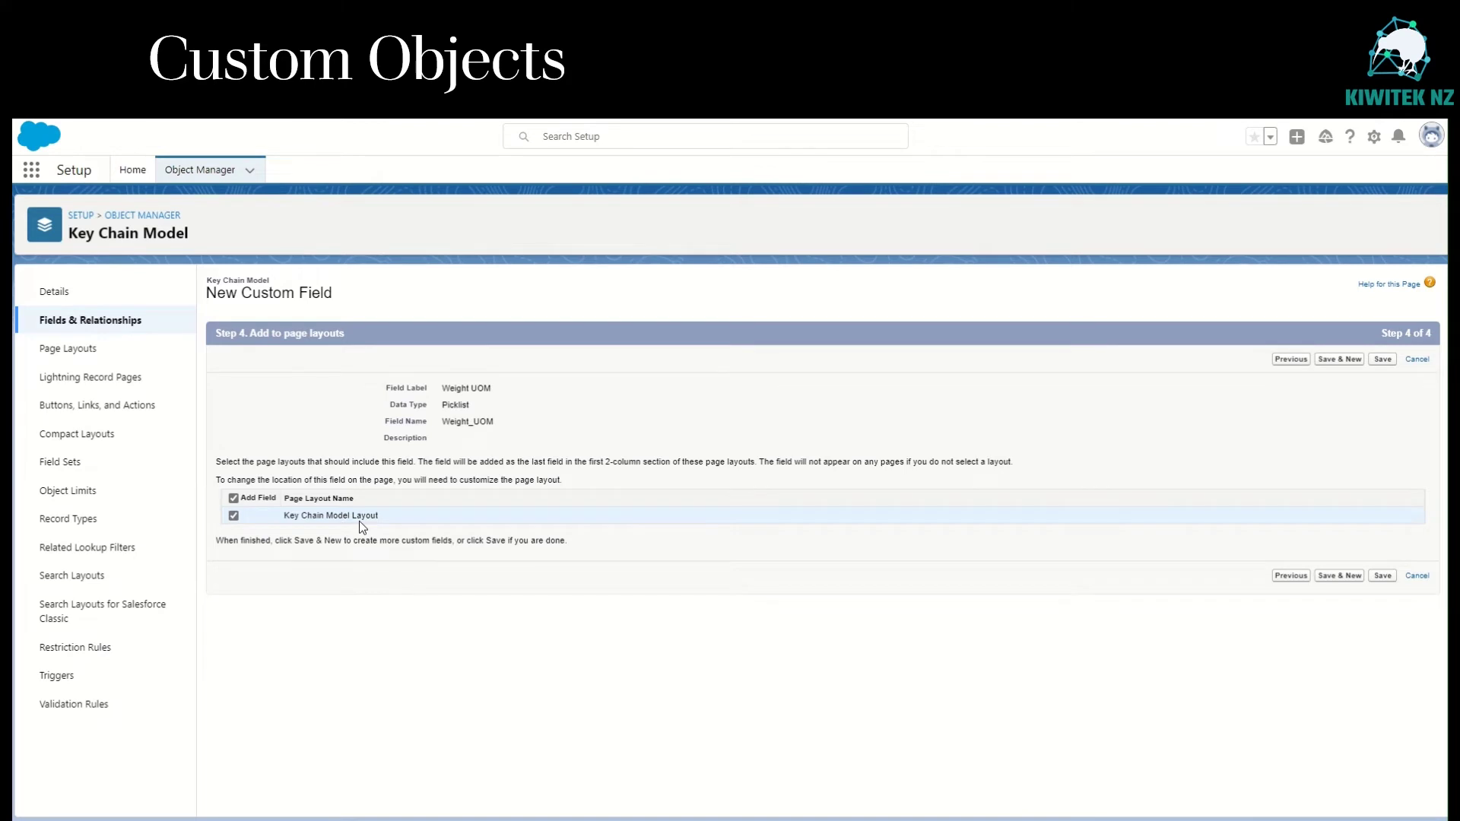
click(1340, 363)
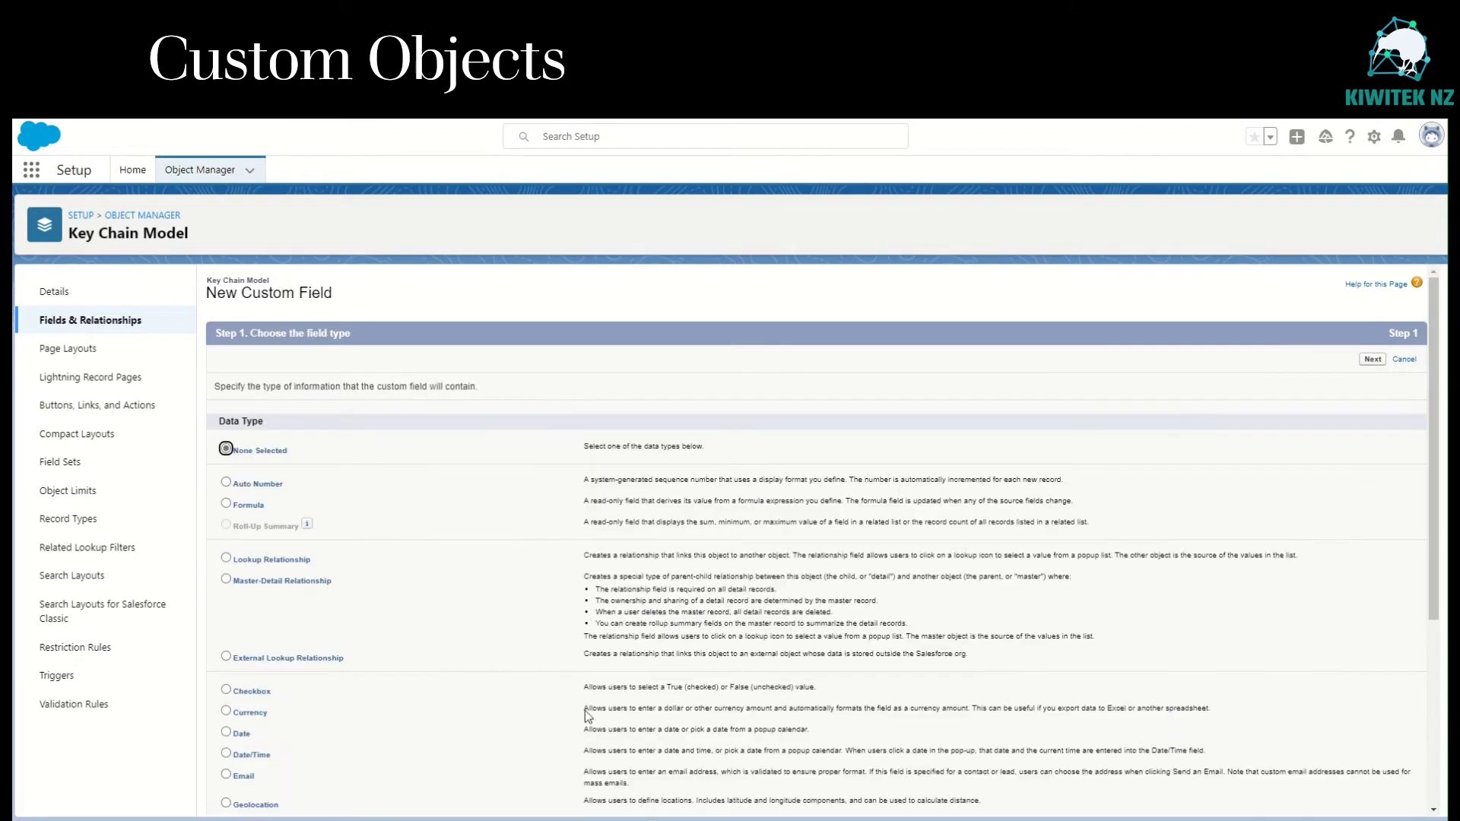
- Choose the Text data type for the new Key Chain Model field and continue to its details
scroll(492, 662, down, 3)
scroll(492, 663, up, 3)
scroll(492, 663, down, 3)
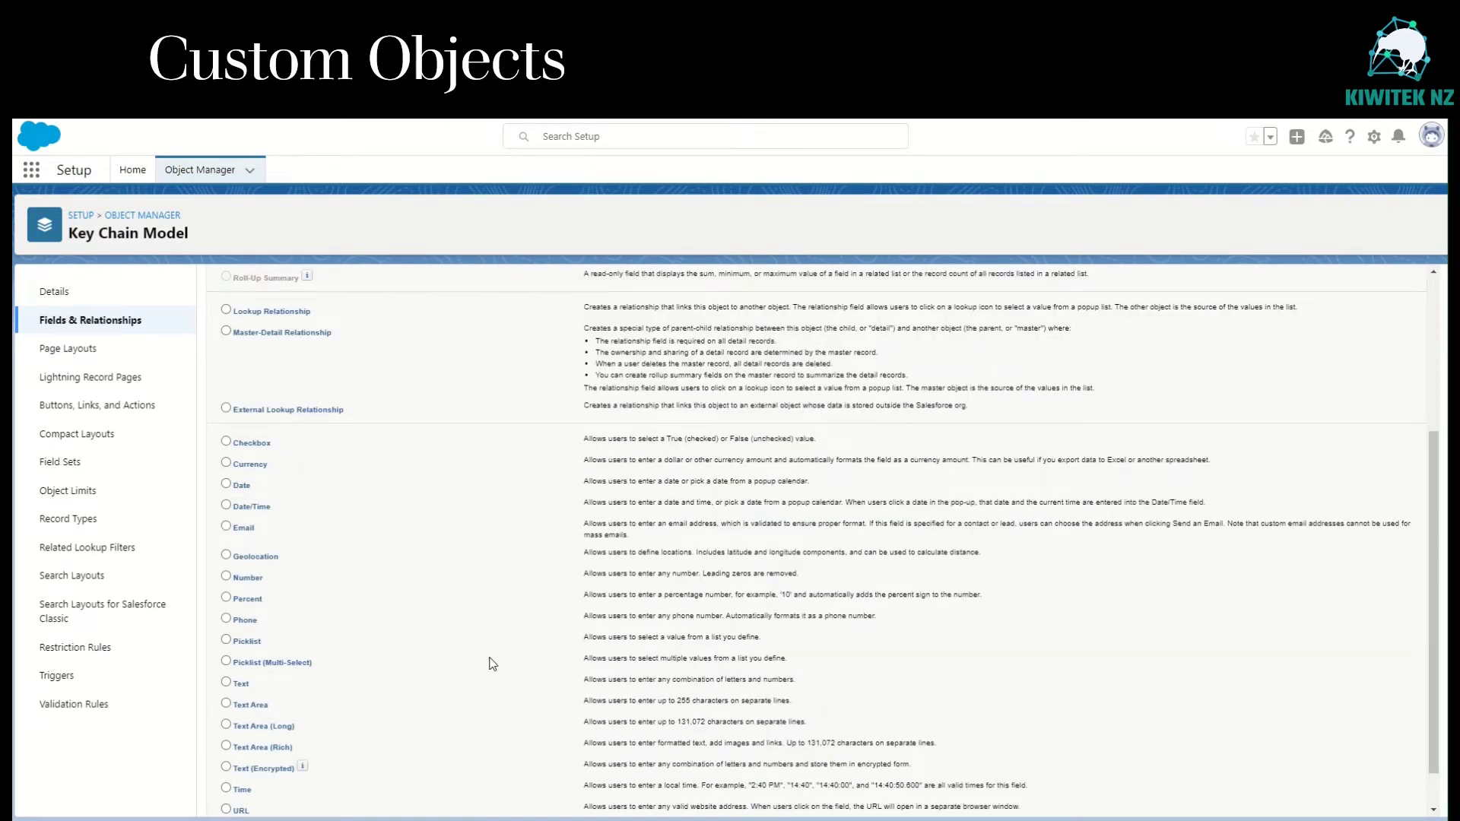
scroll(492, 664, down, 1)
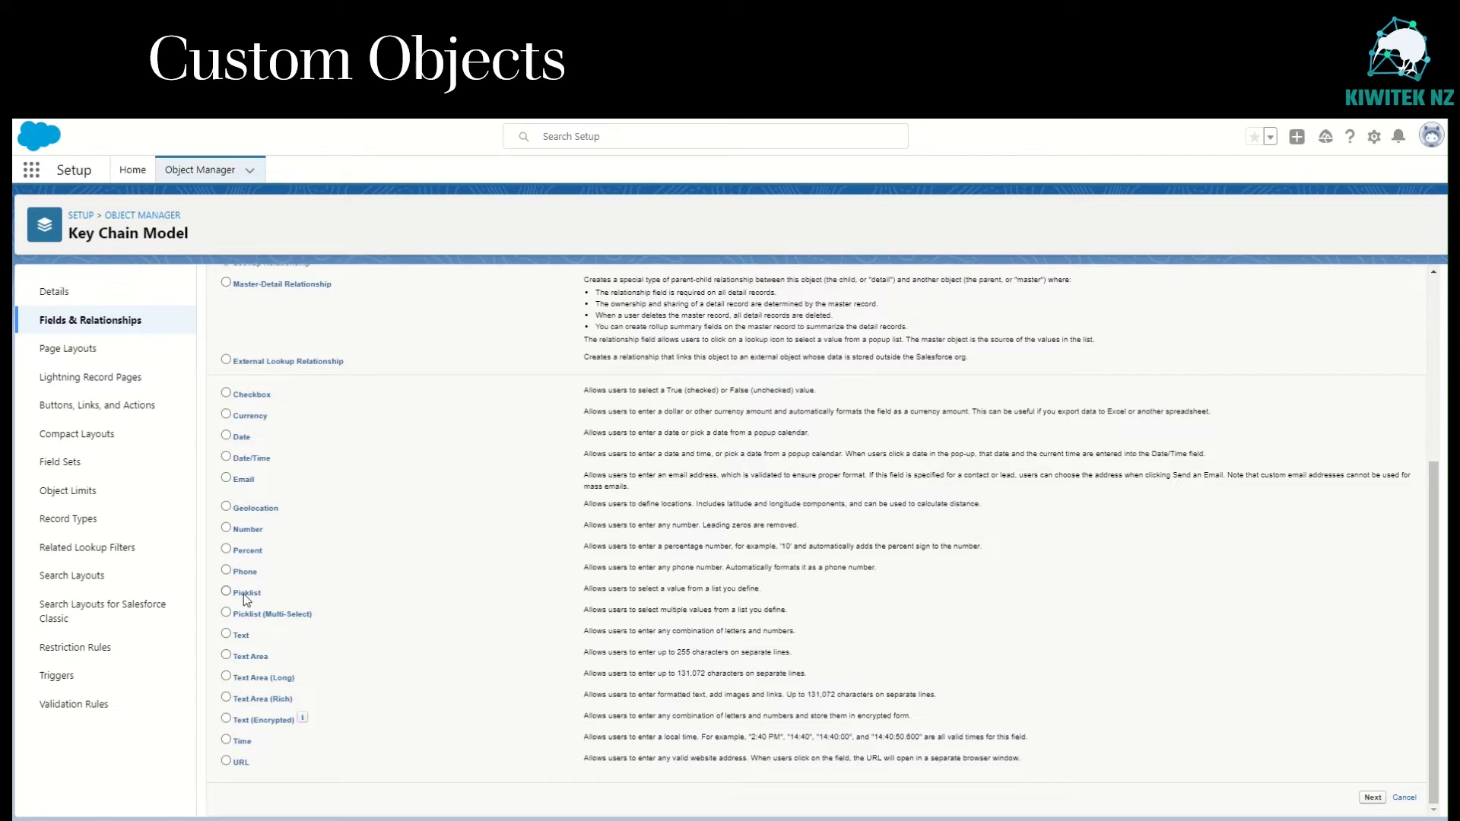
click(227, 635)
click(1372, 797)
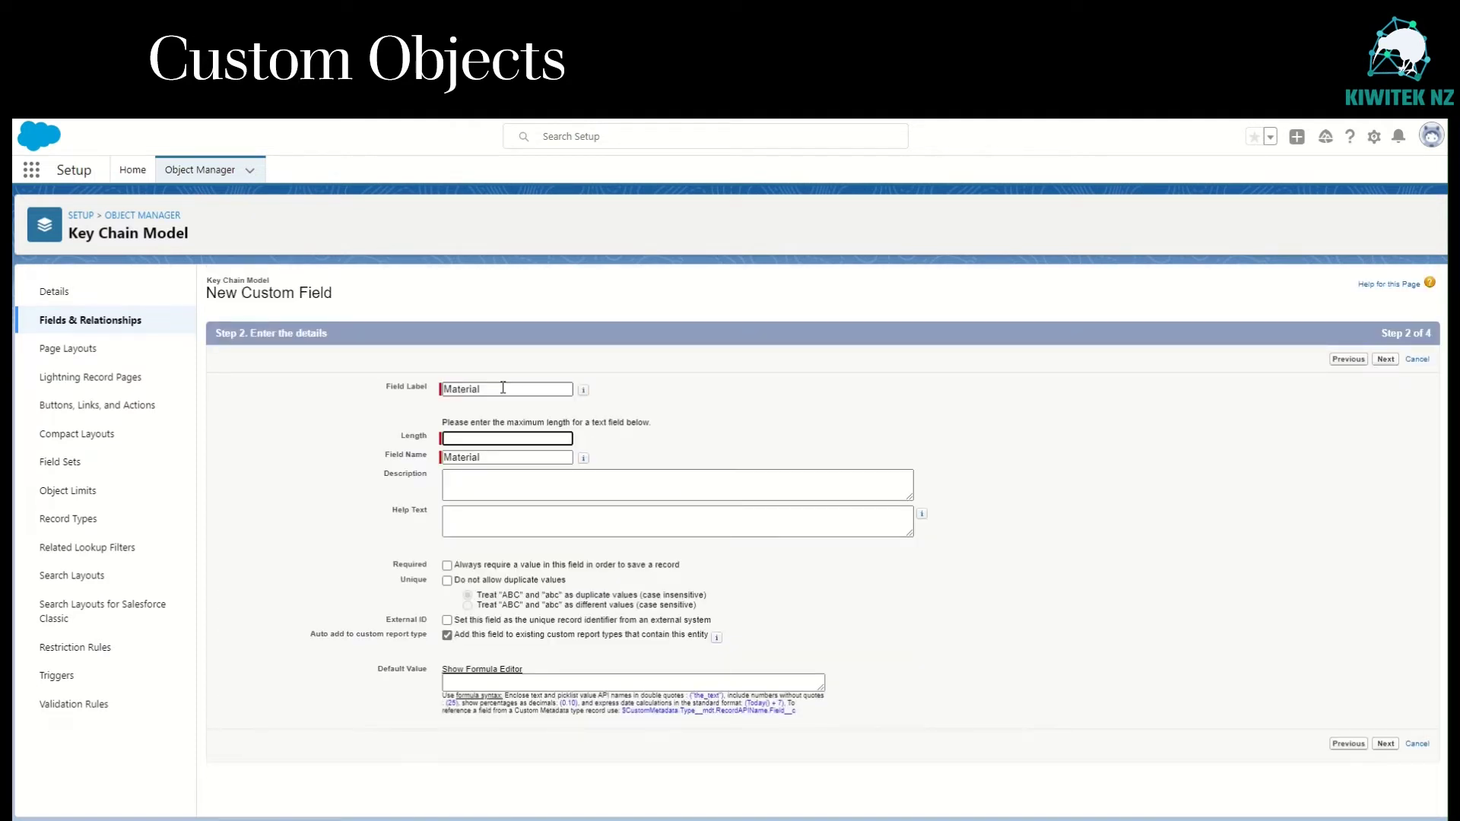
- Label the text field "Material", set its length to 20 and describe it as "Material of the keychain"
text(20)
key(Tab)
key(Tab)
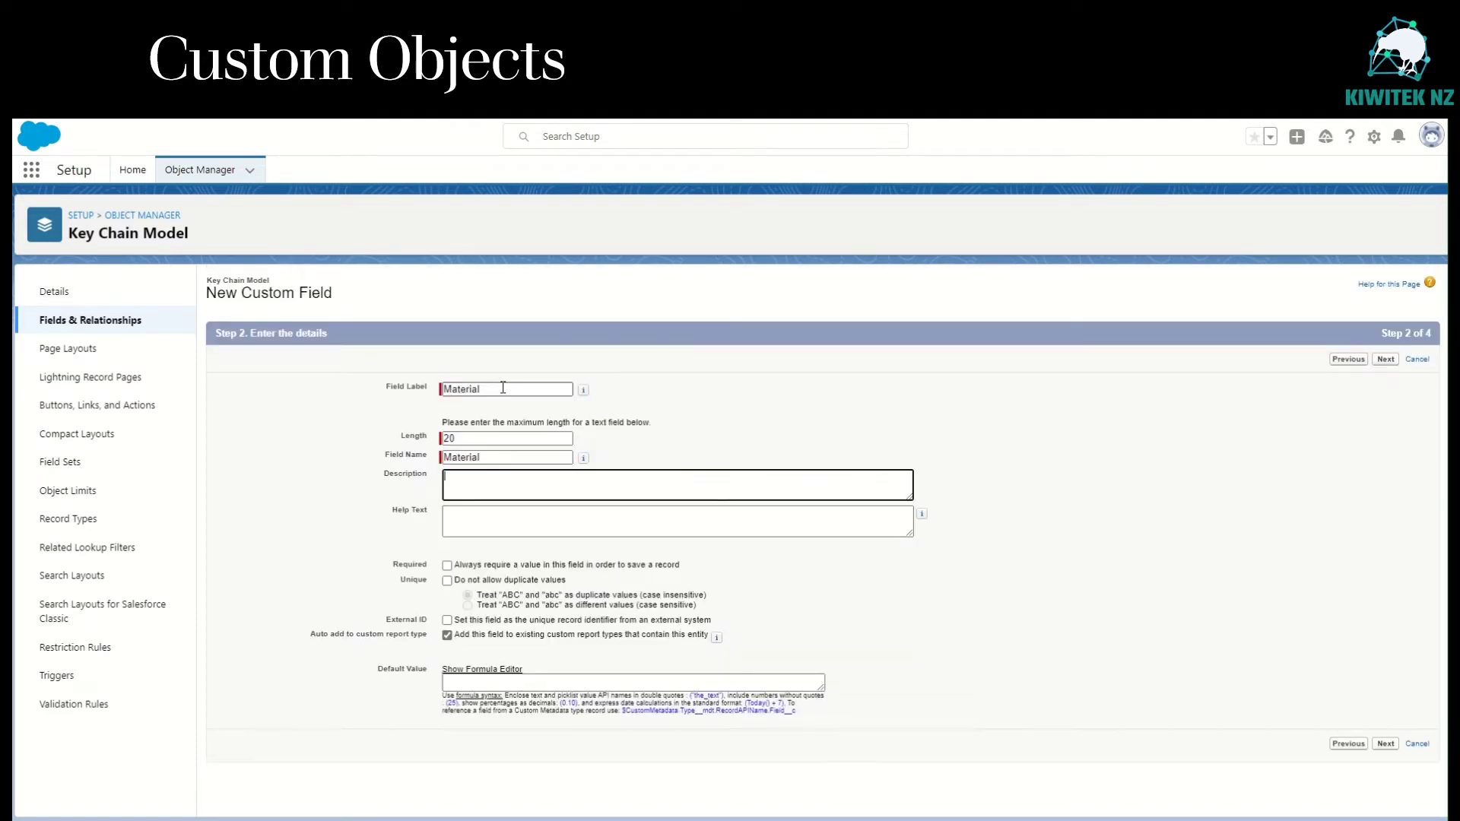
text(Material of the keychain)
key(Tab)
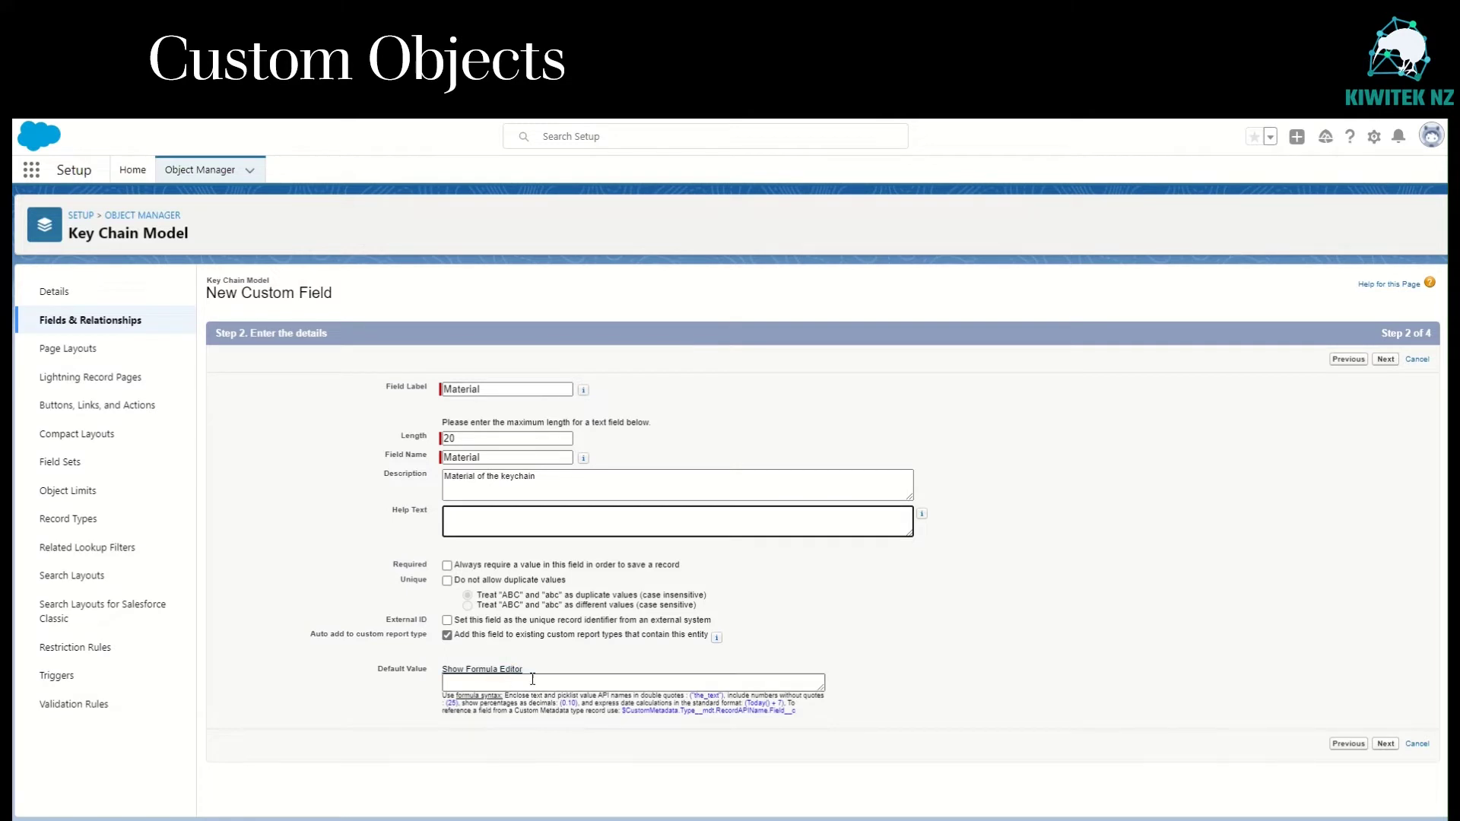
- Set the Material field's default value to Steel, enclosed in double quotes as a text value
drag(377, 668, 428, 673)
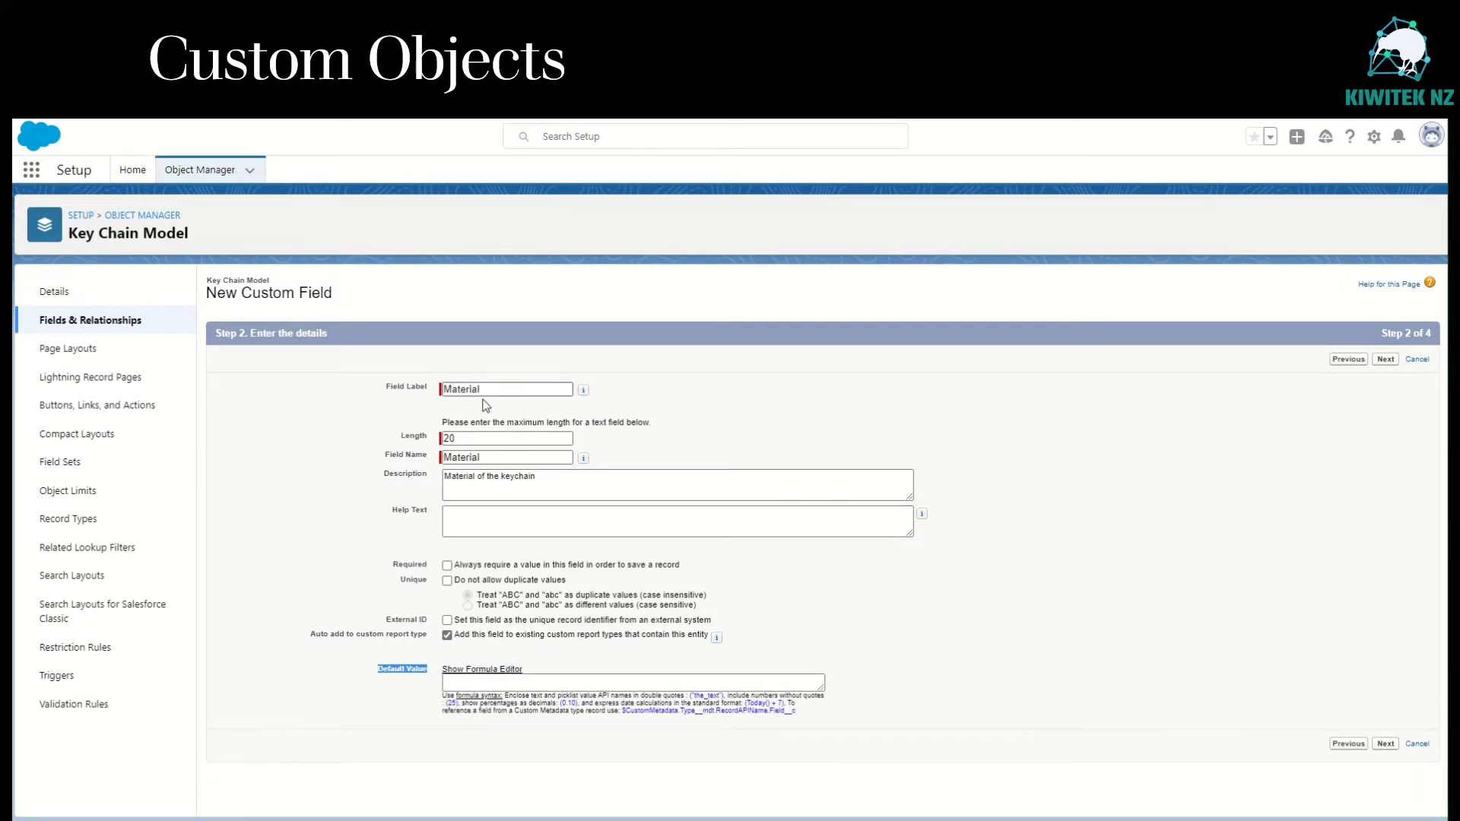
click(544, 681)
text(Stye)
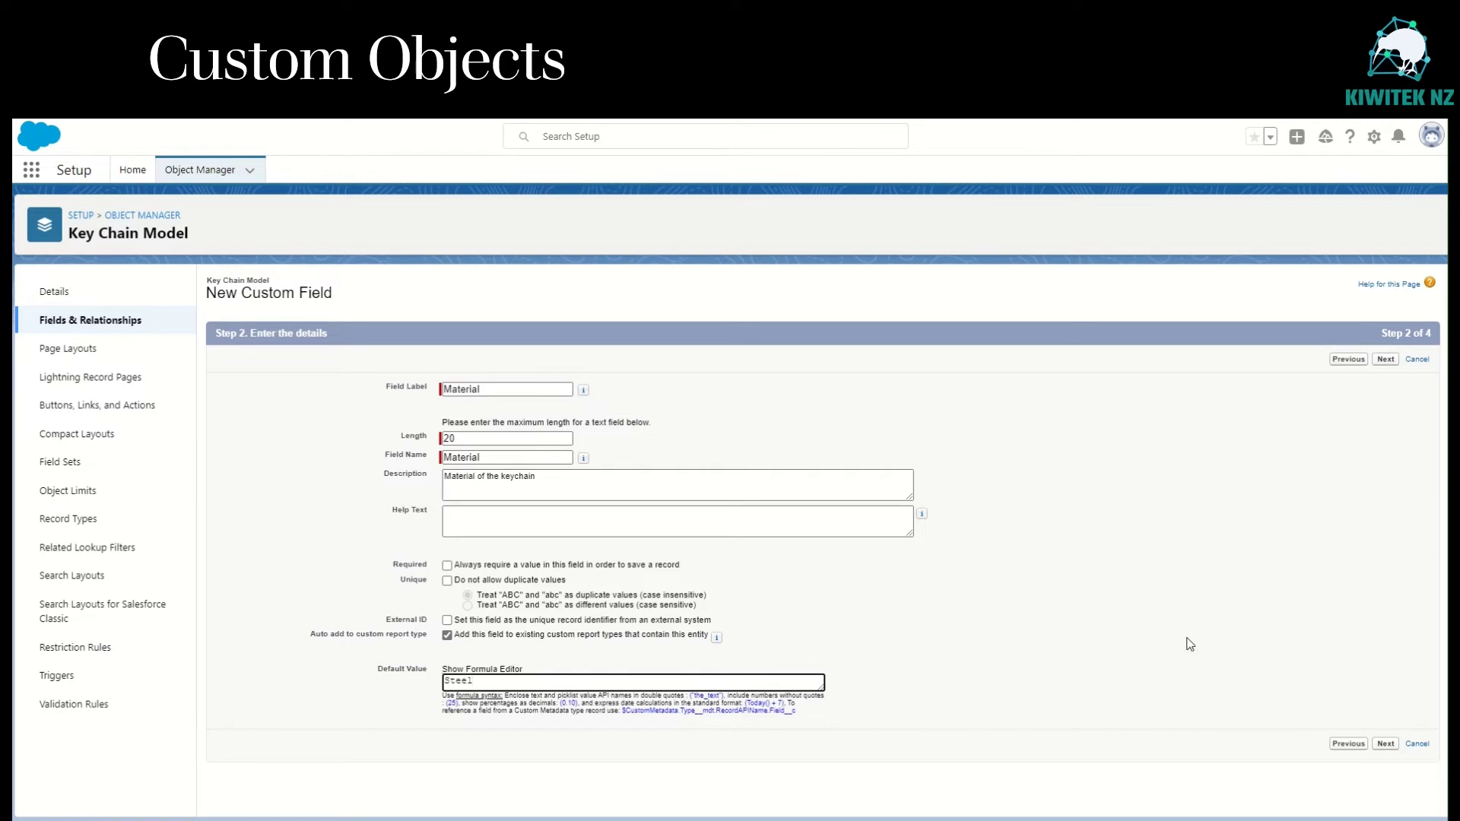
click(1385, 360)
click(620, 702)
text(")
key(Home)
text(")
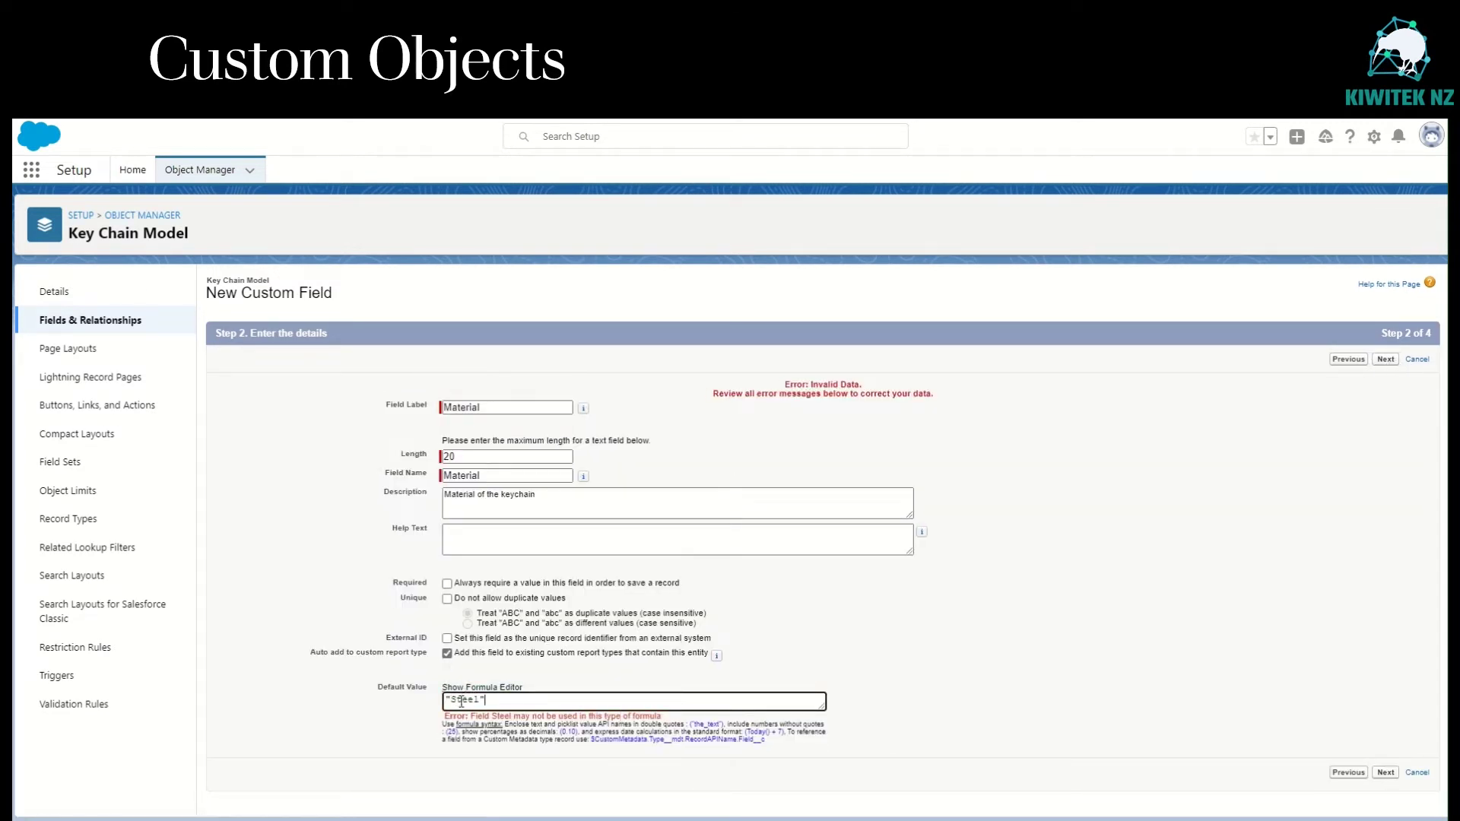
- Accept the default profile visibility and Key Chain Model Layout for the Material field, and save it
click(1386, 772)
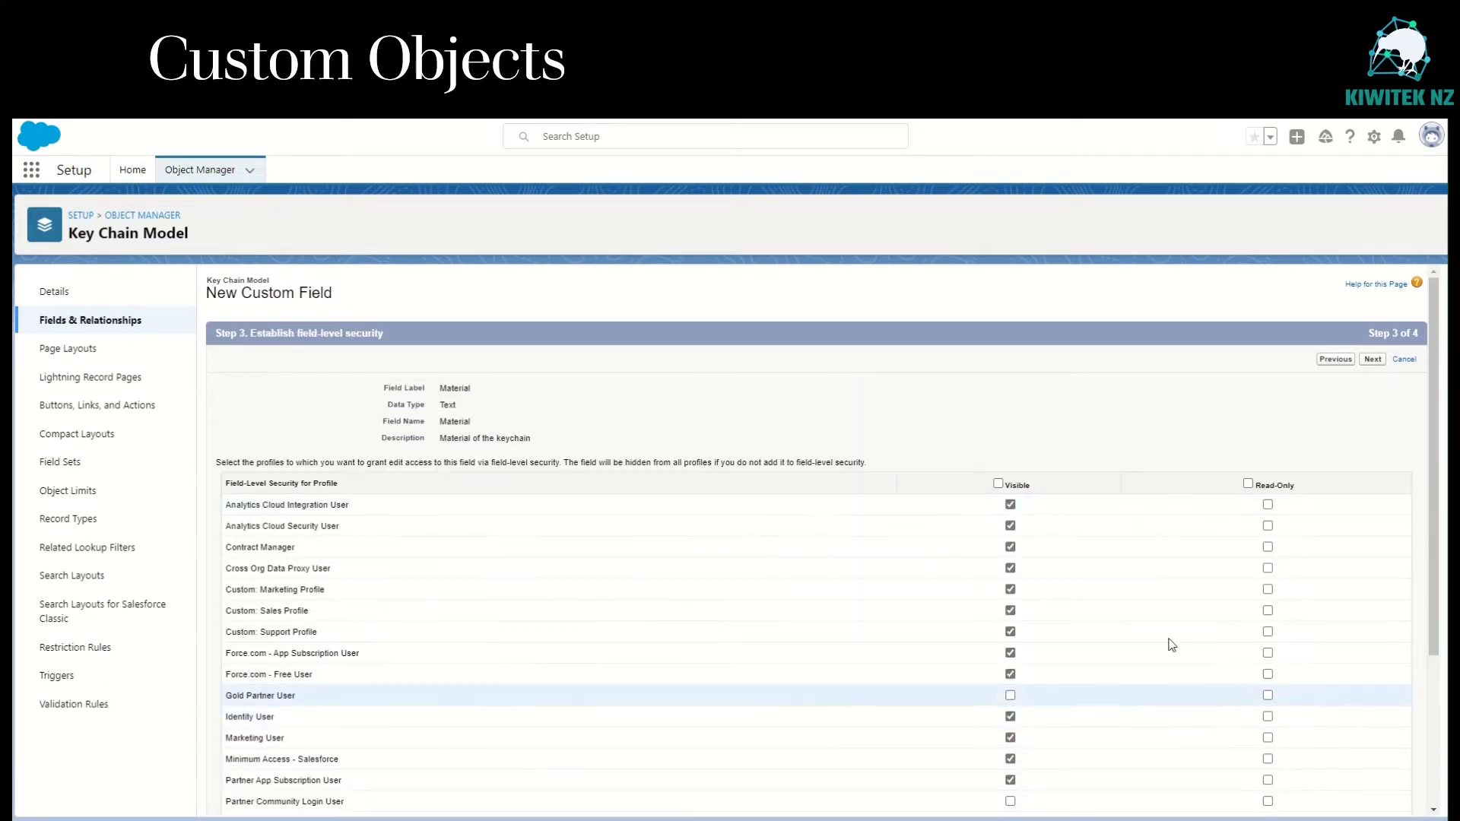
click(1375, 360)
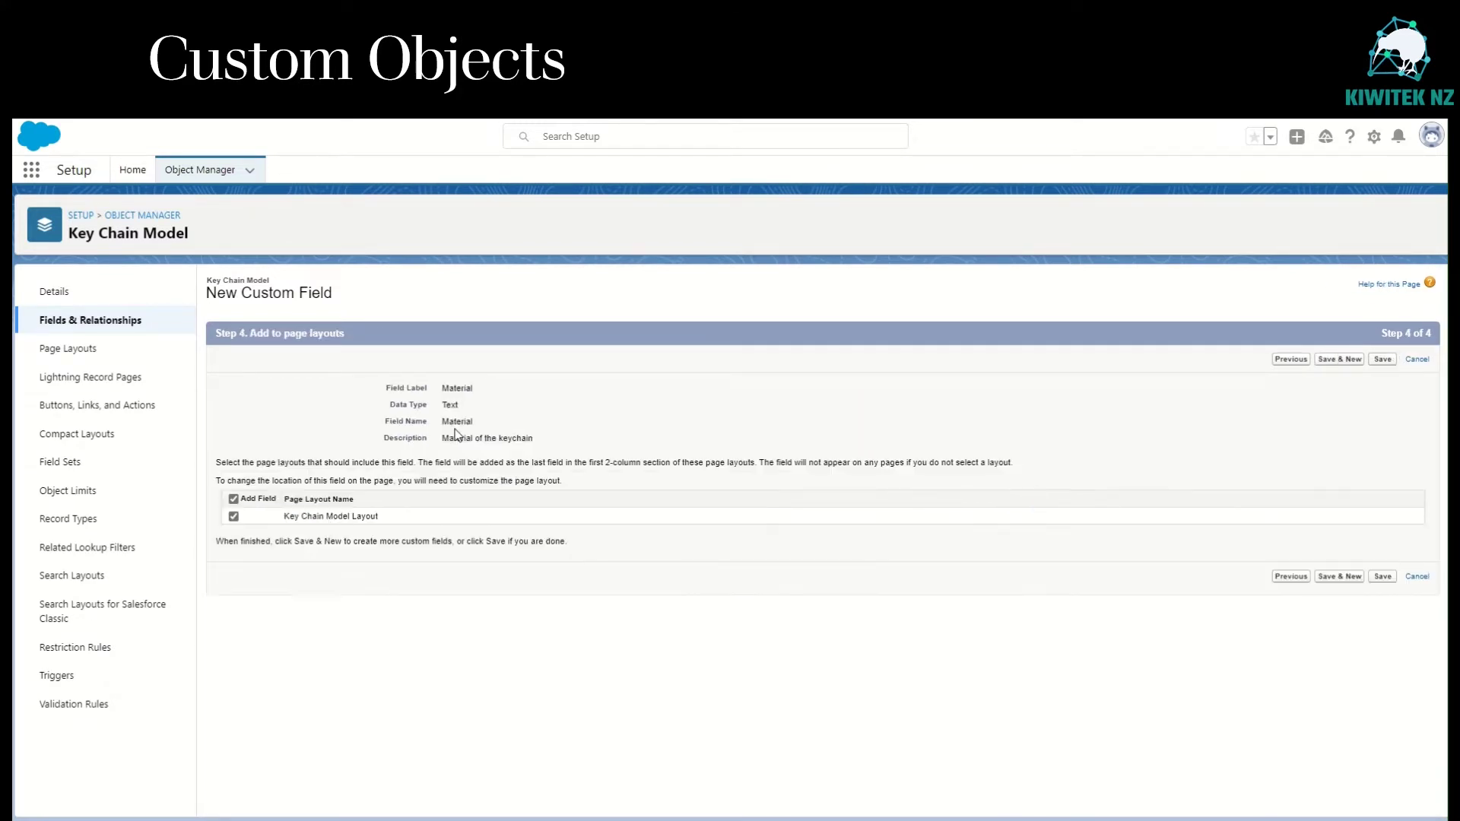
click(1384, 578)
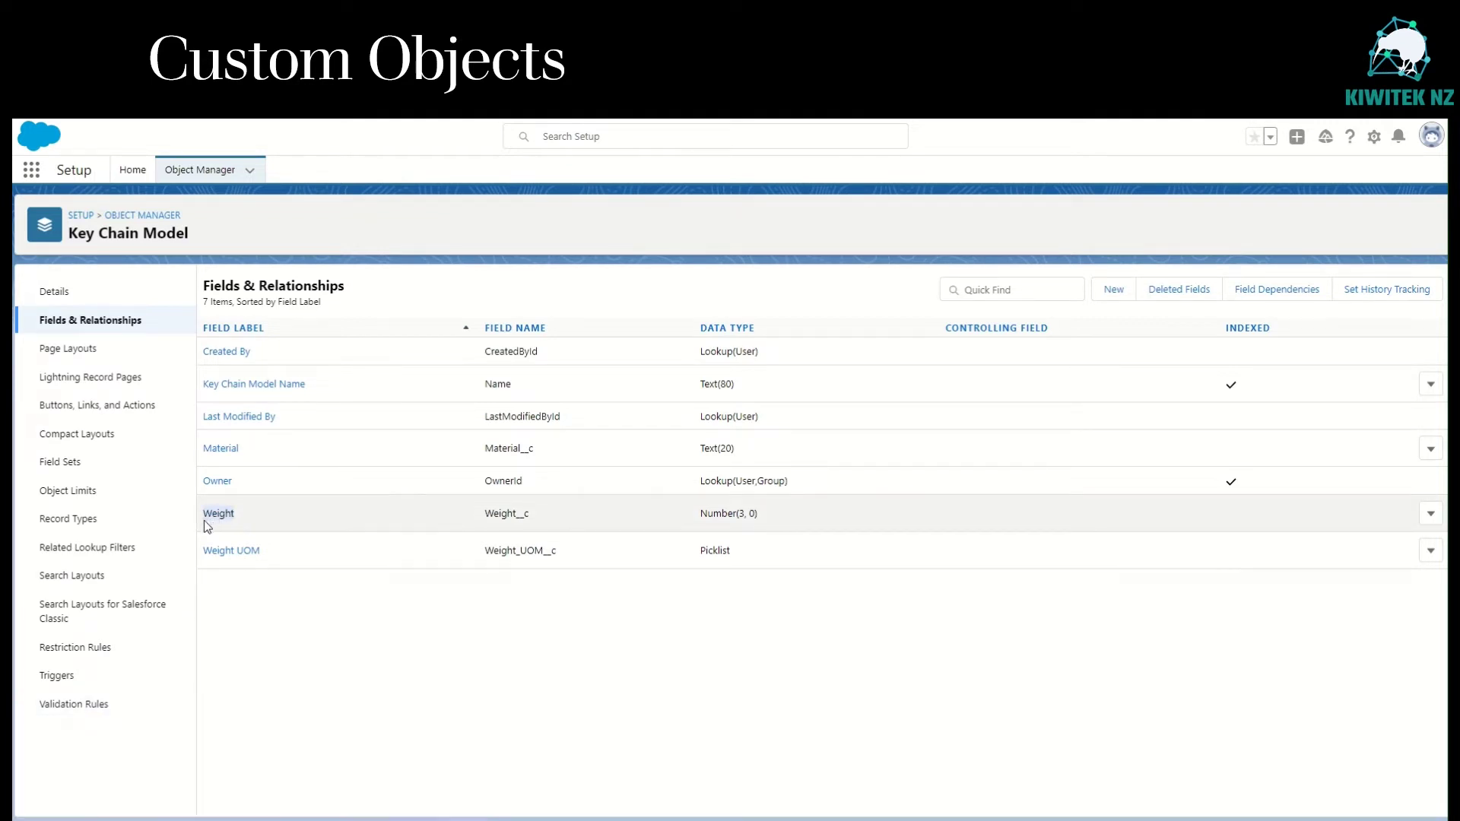
- Start a new validation rule on Key Chain Model named Weight_should_be_a_positive_number
click(76, 704)
click(1414, 296)
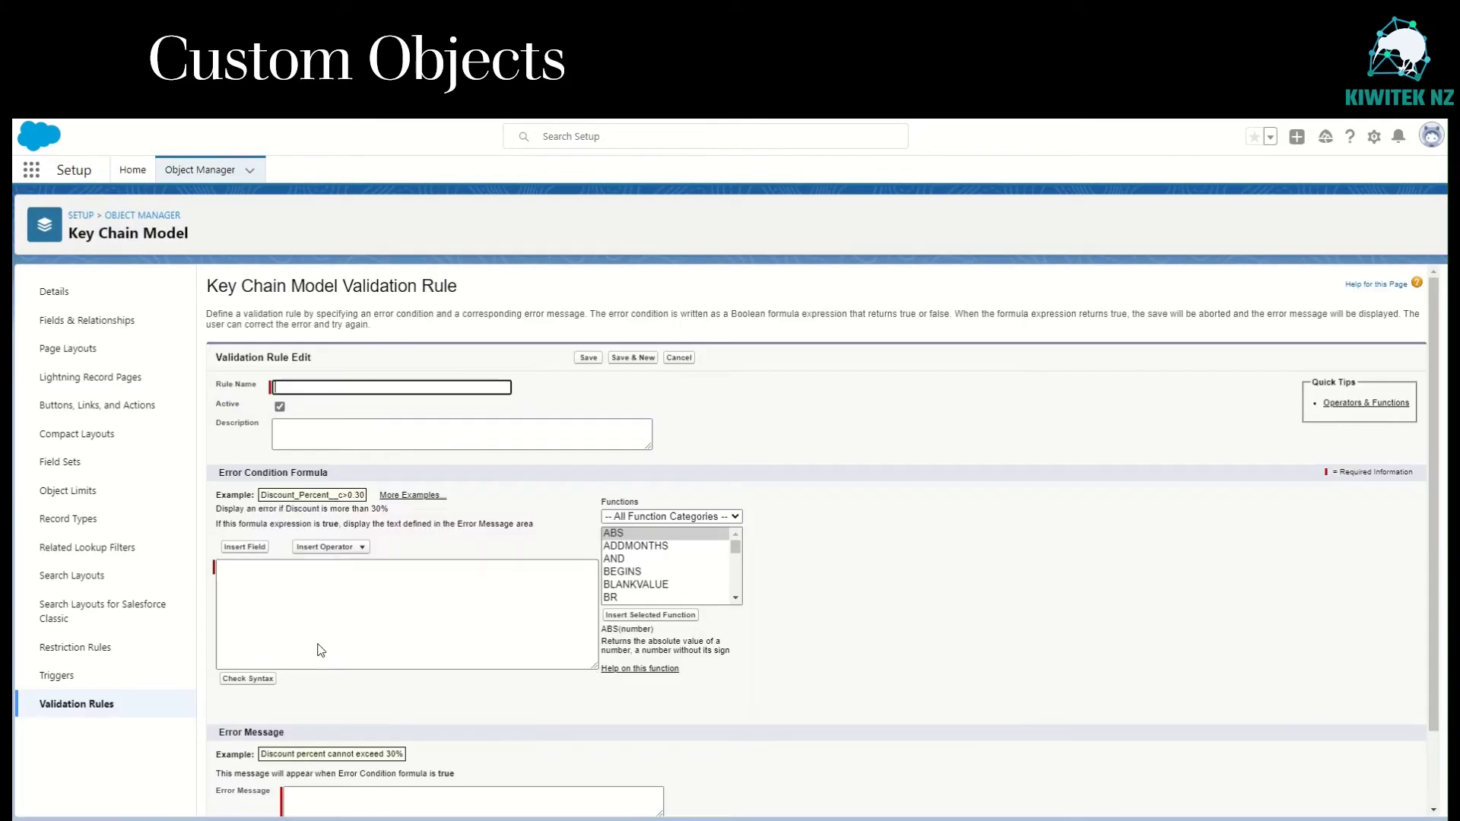
click(343, 388)
text(Weight should be a positive number)
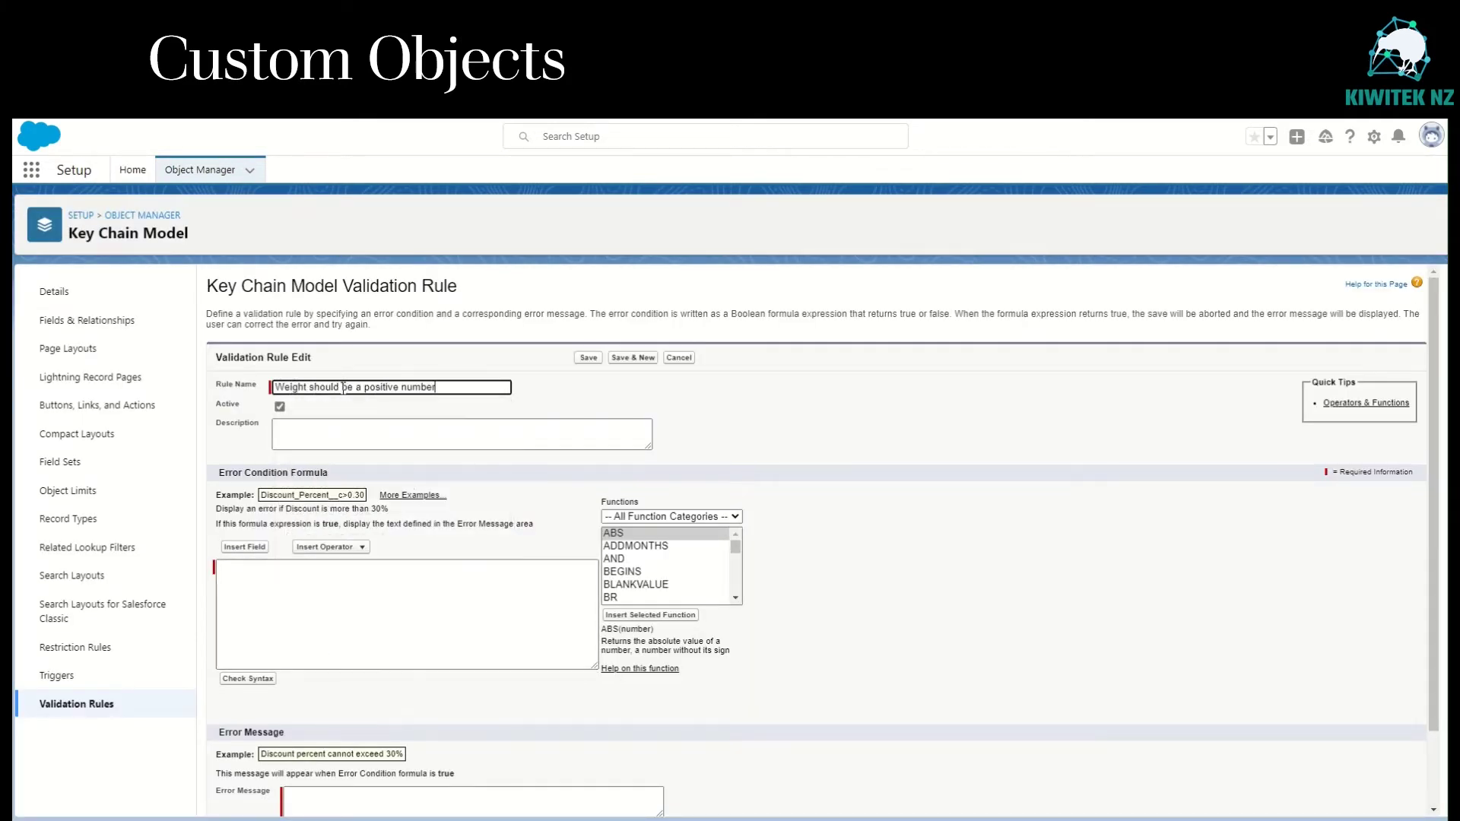
key(Tab)
key(Tab)
- Build the error condition formula Weight__c <=0 by inserting the Weight field and completing the comparison
click(269, 584)
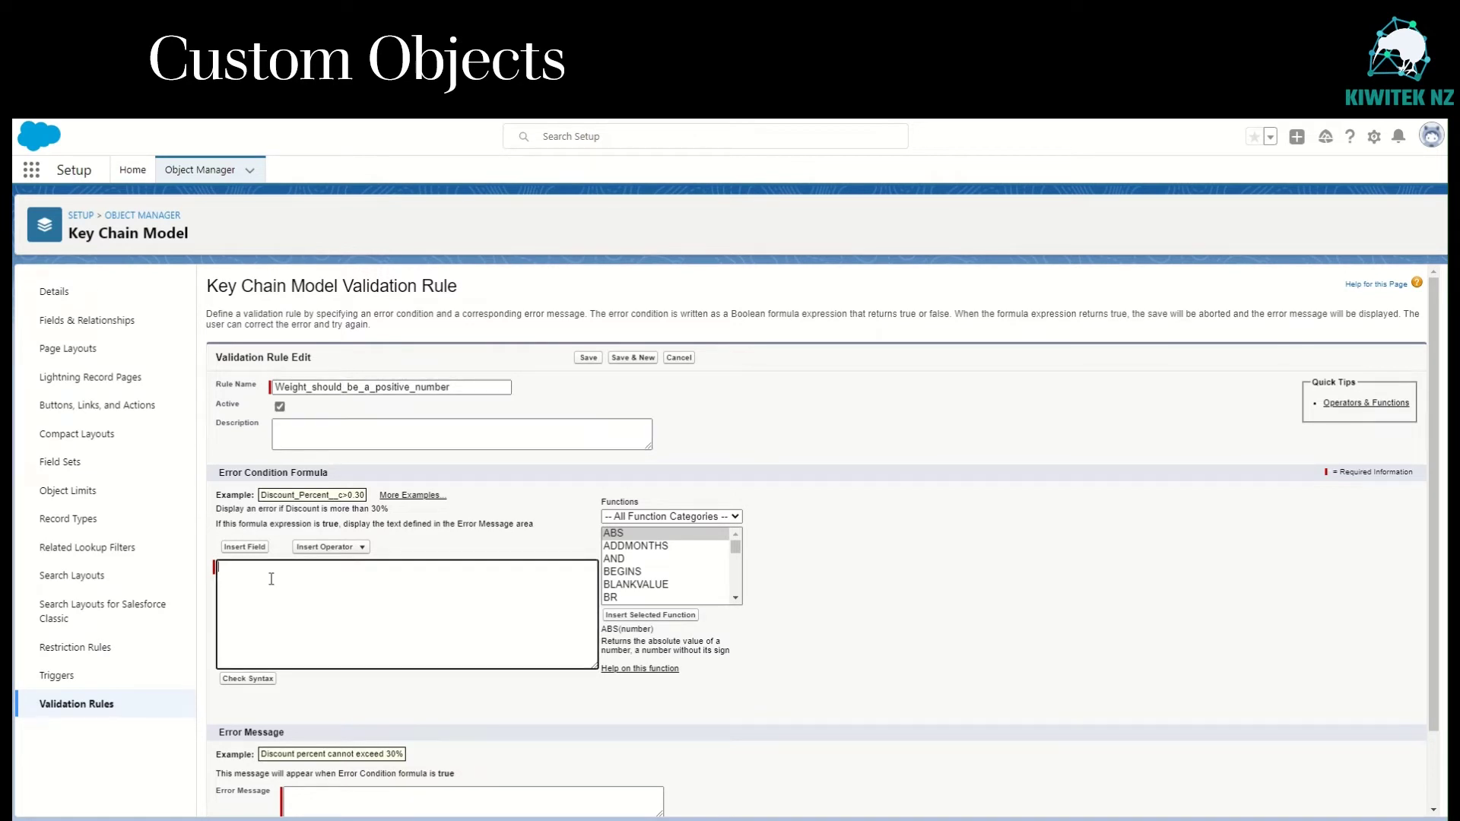
click(245, 547)
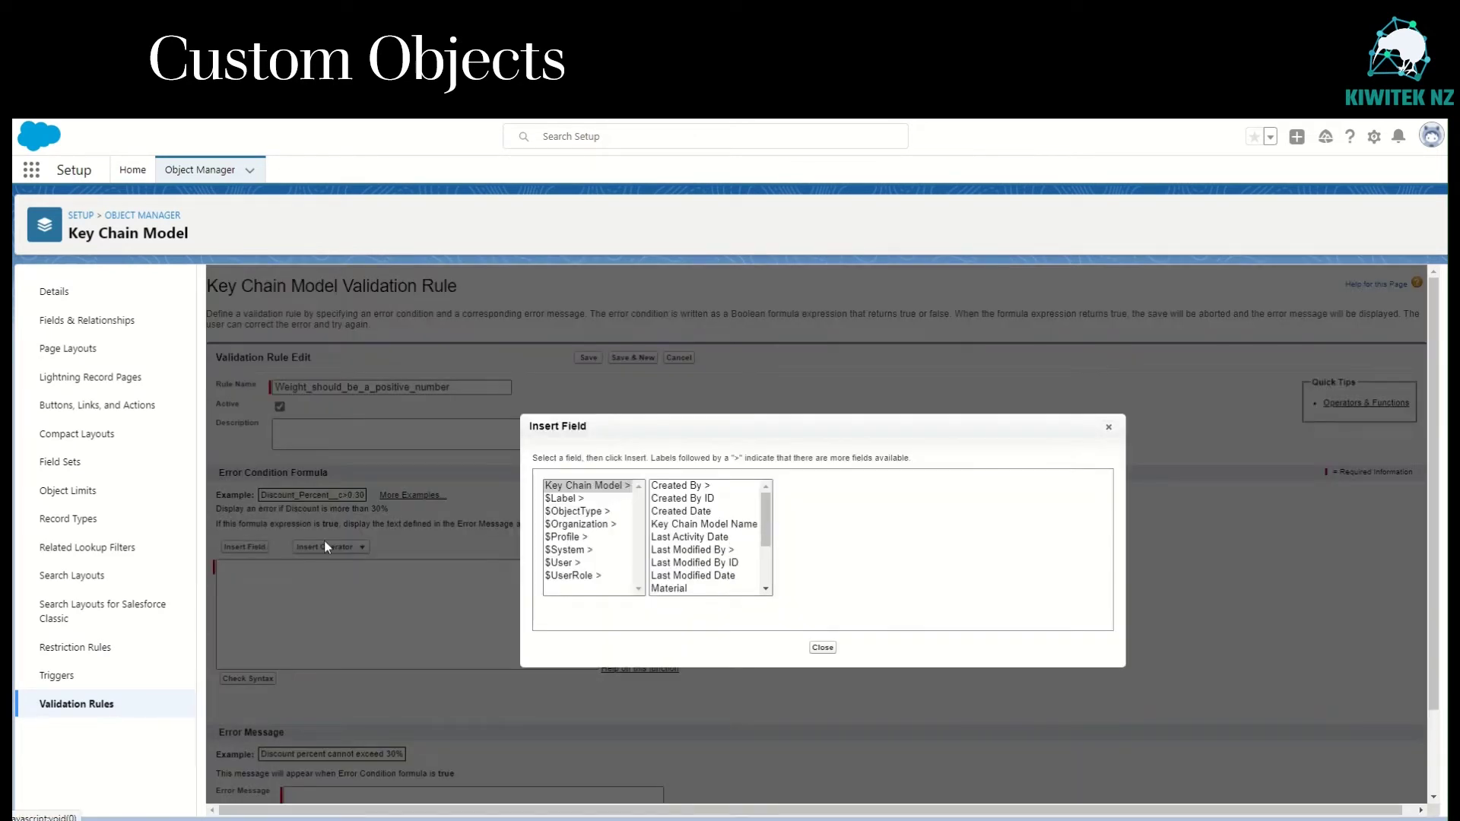
scroll(719, 533, down, 3)
click(677, 586)
click(825, 567)
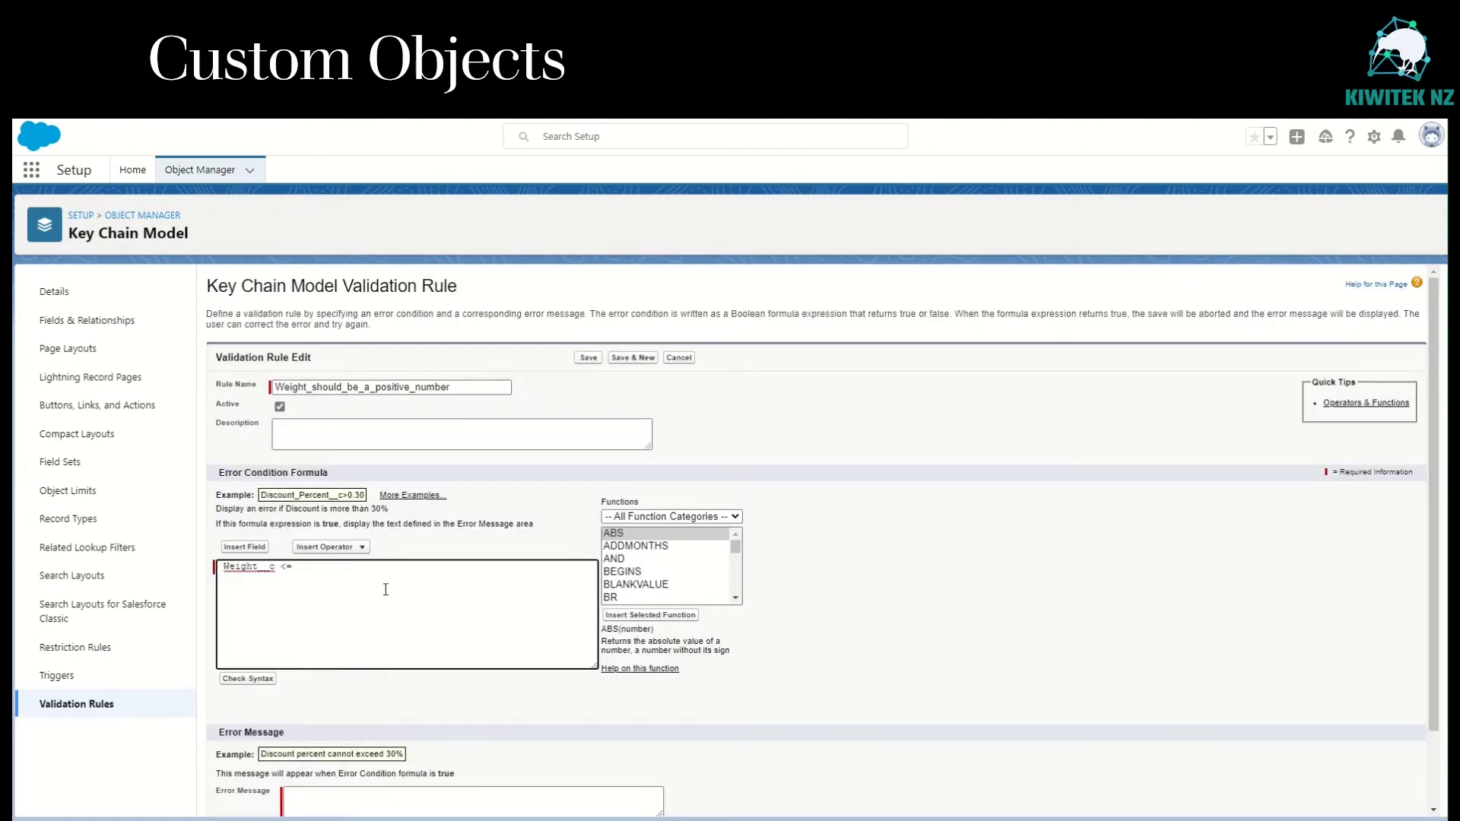
- Enter the error message "Weight cannot be Zero or Negative", place it at the Weight field, and save the rule
scroll(386, 589, down, 1)
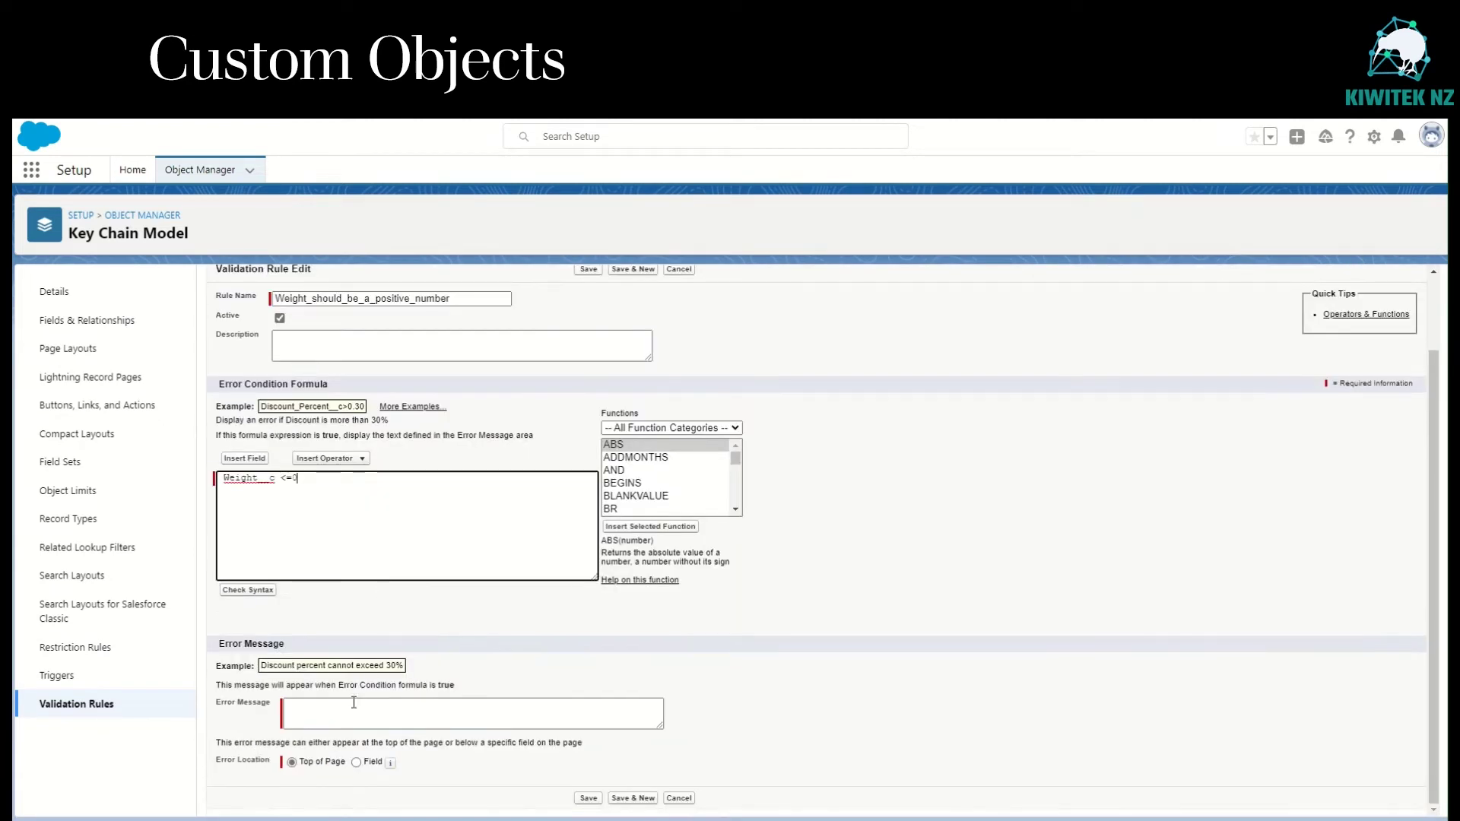
click(383, 723)
text(Weight cannot be Zero or Negative)
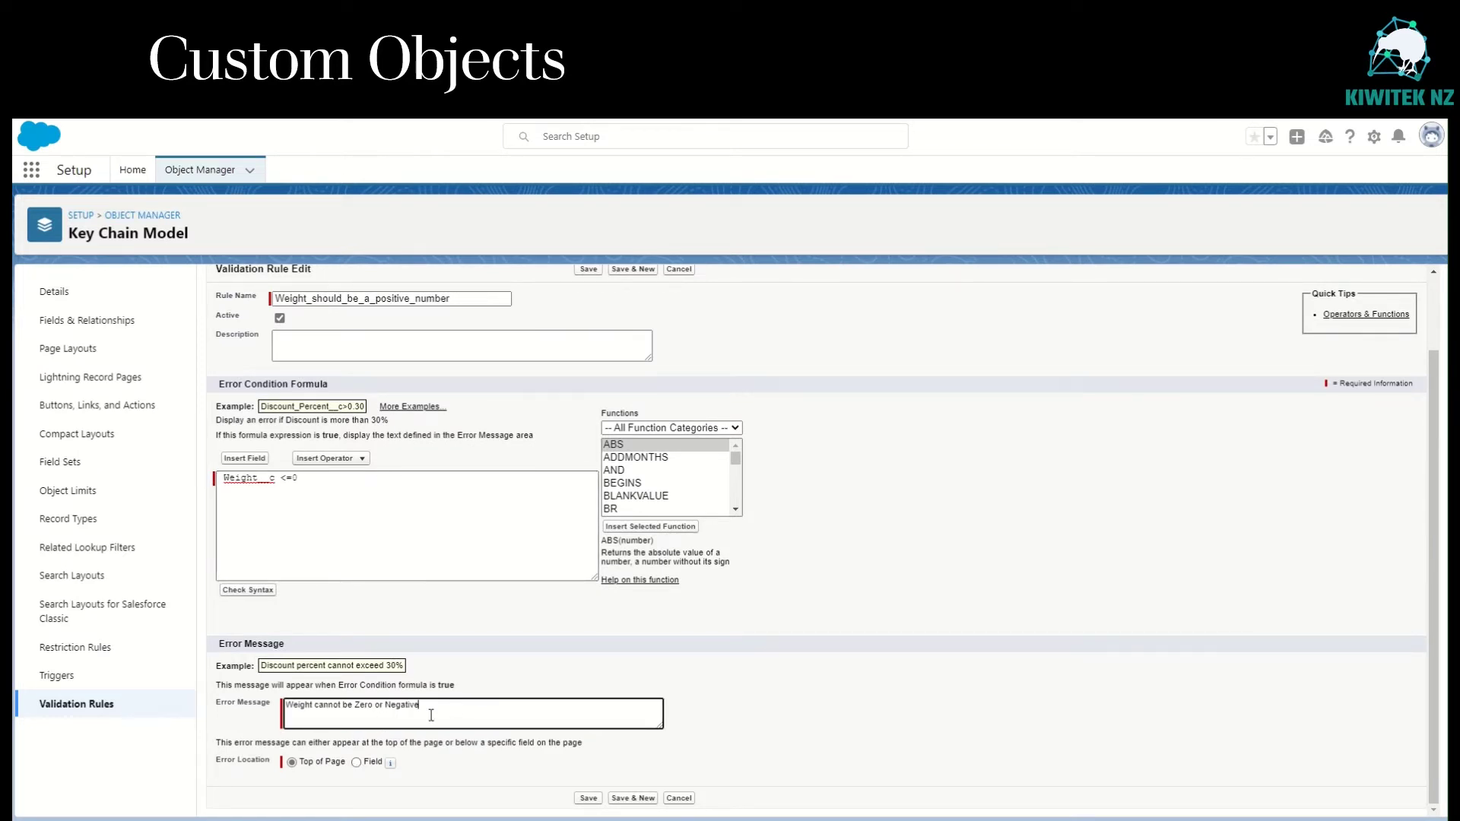
click(357, 764)
click(398, 763)
click(404, 741)
click(588, 799)
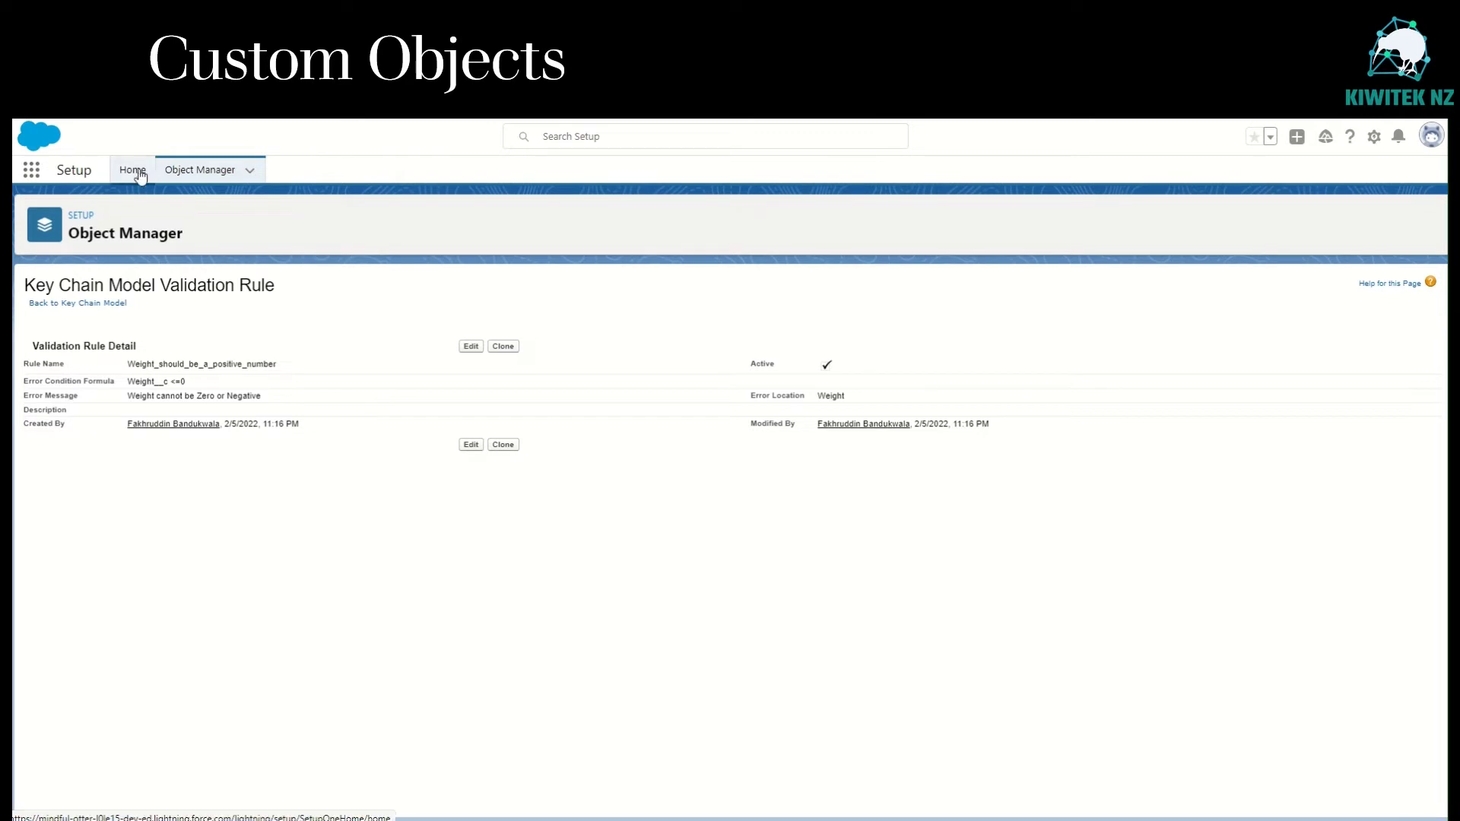
- Start another custom object from the Object Manager with the label Key Chain Booking and plural label Key Chain Bookings
click(220, 173)
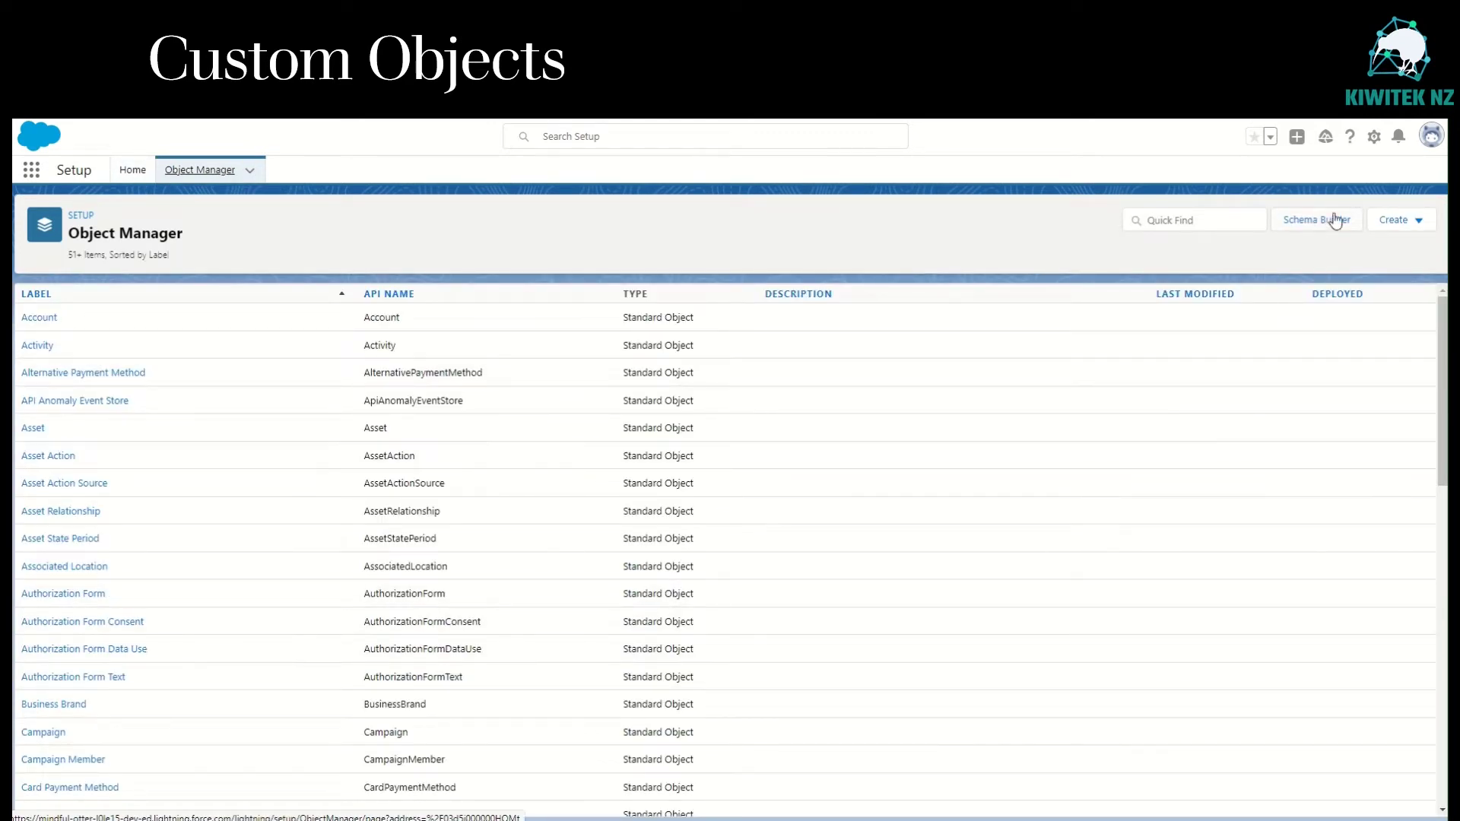
click(1401, 220)
click(1338, 270)
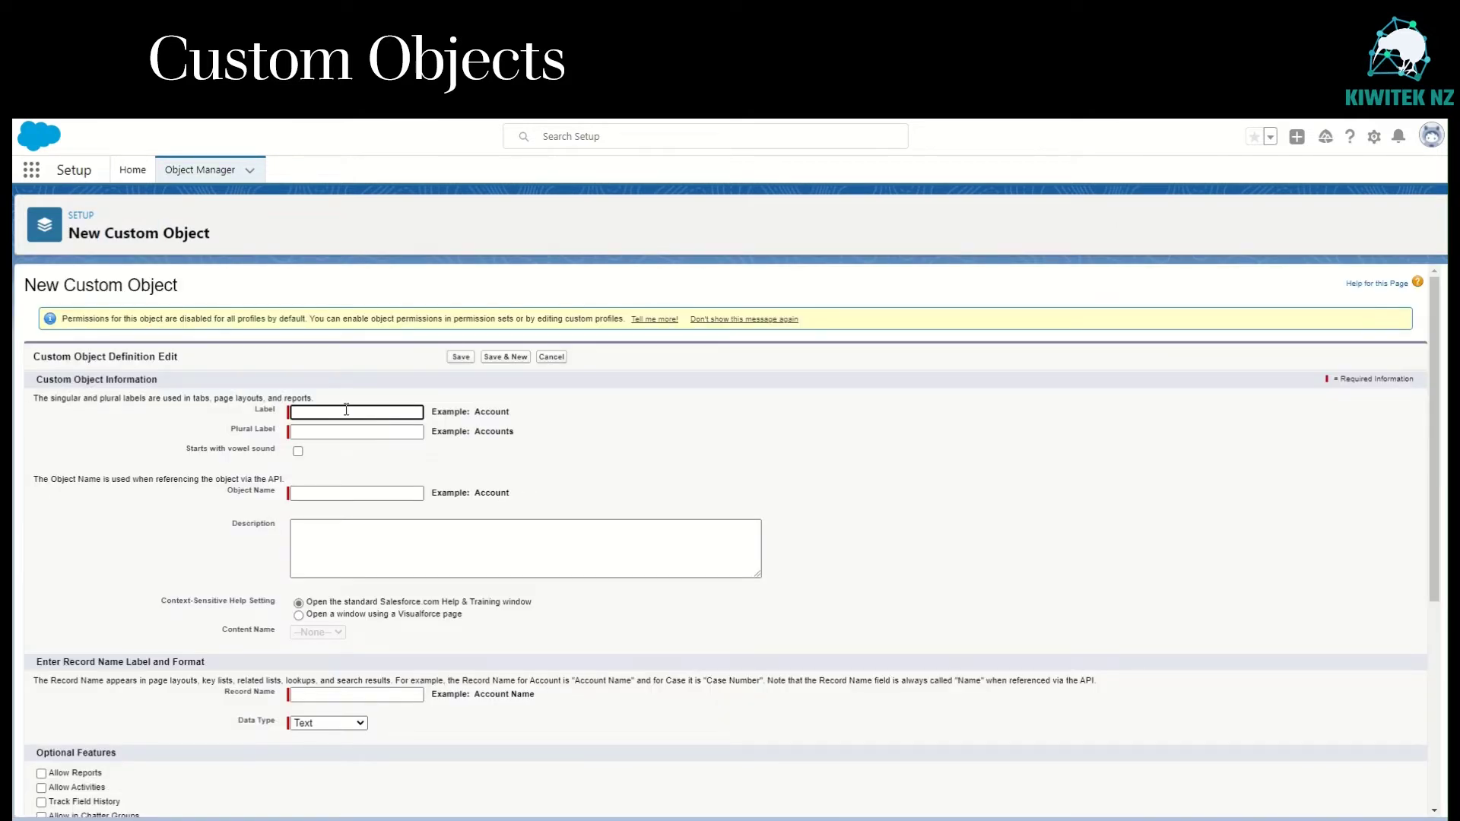
click(346, 410)
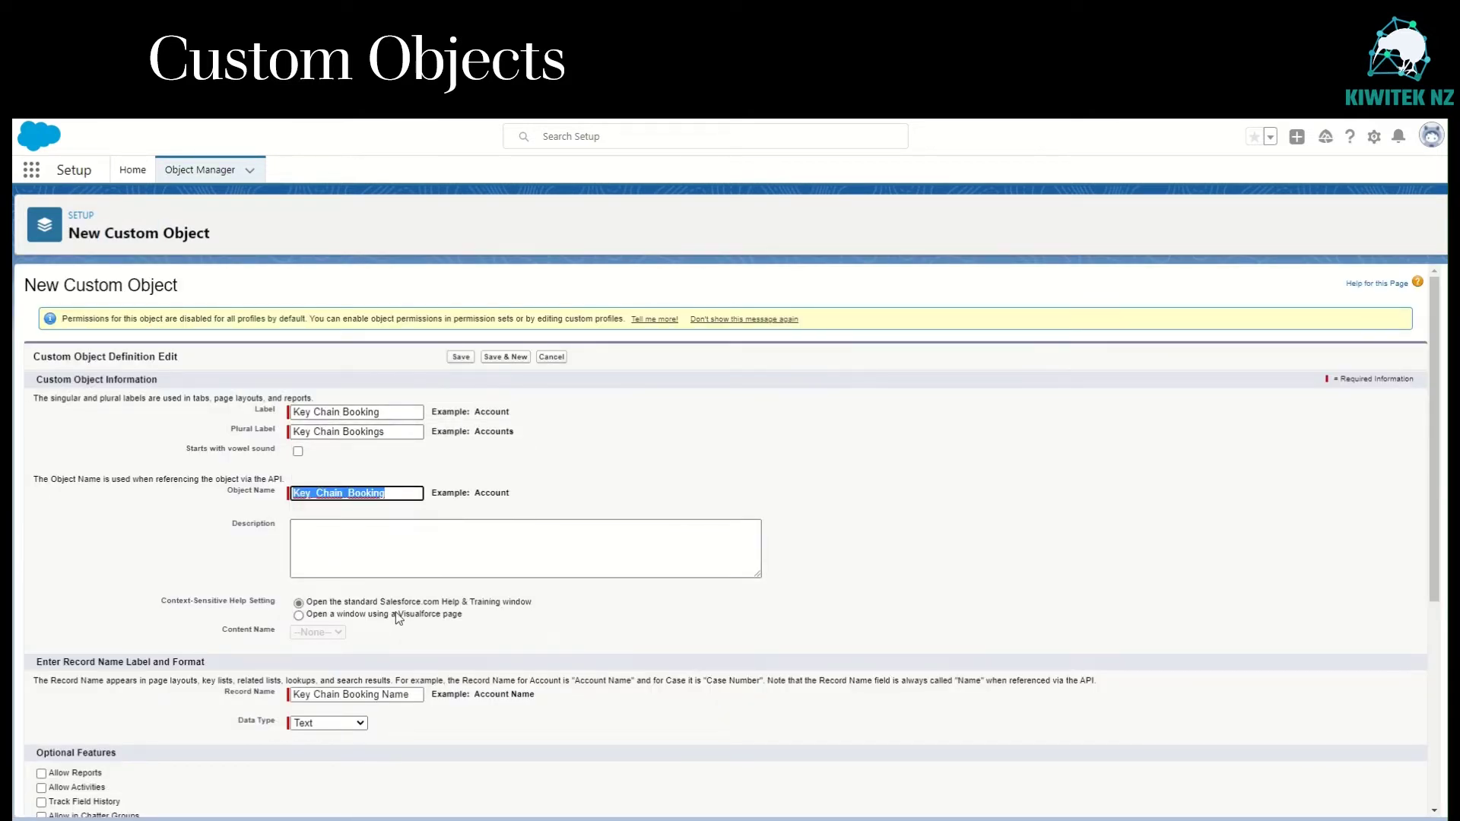
click(398, 535)
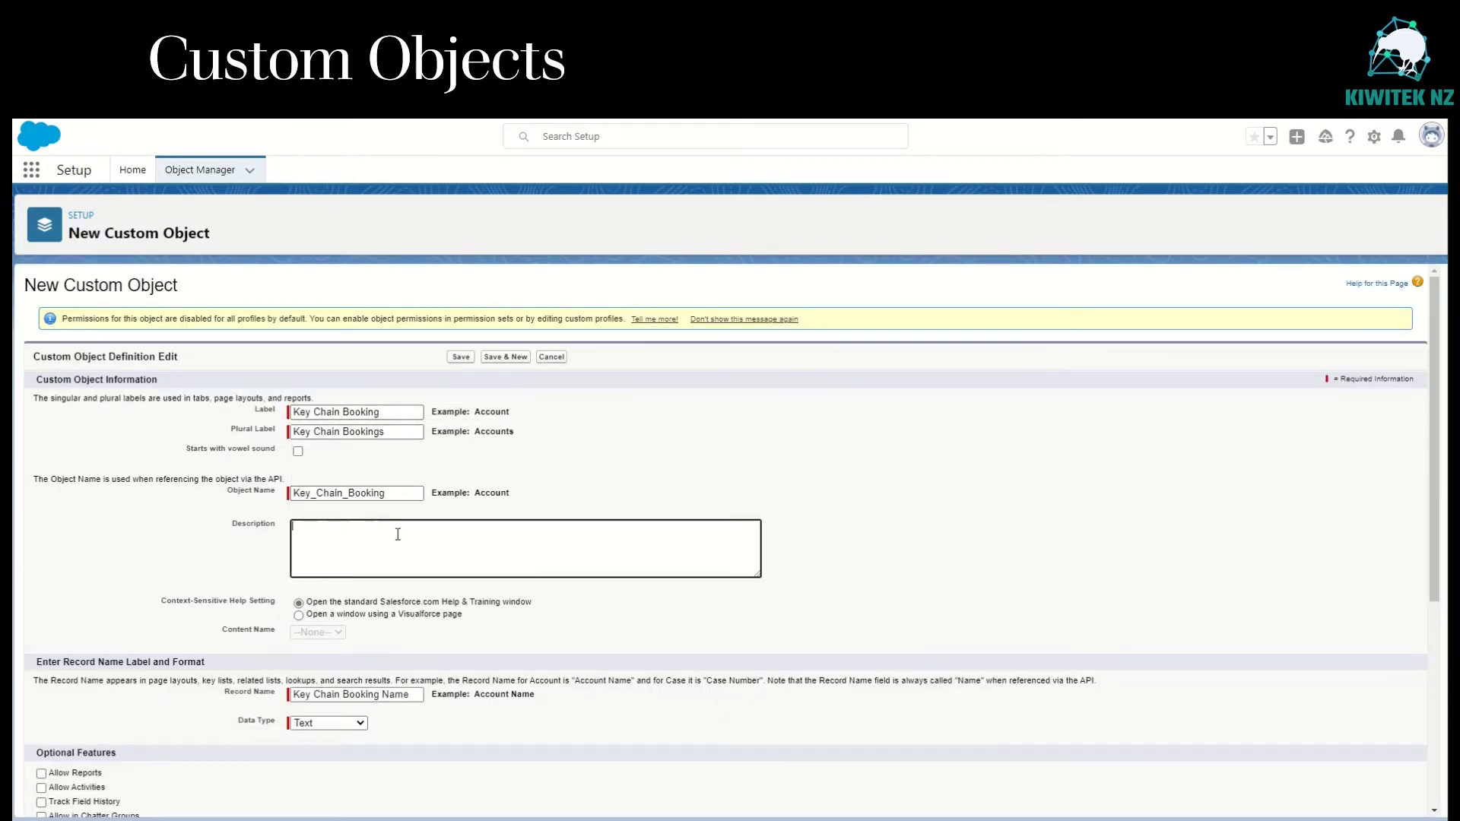
- Set the record name's data type to Auto Number with display format KB-{0000} and starting number 1
scroll(417, 680, down, 3)
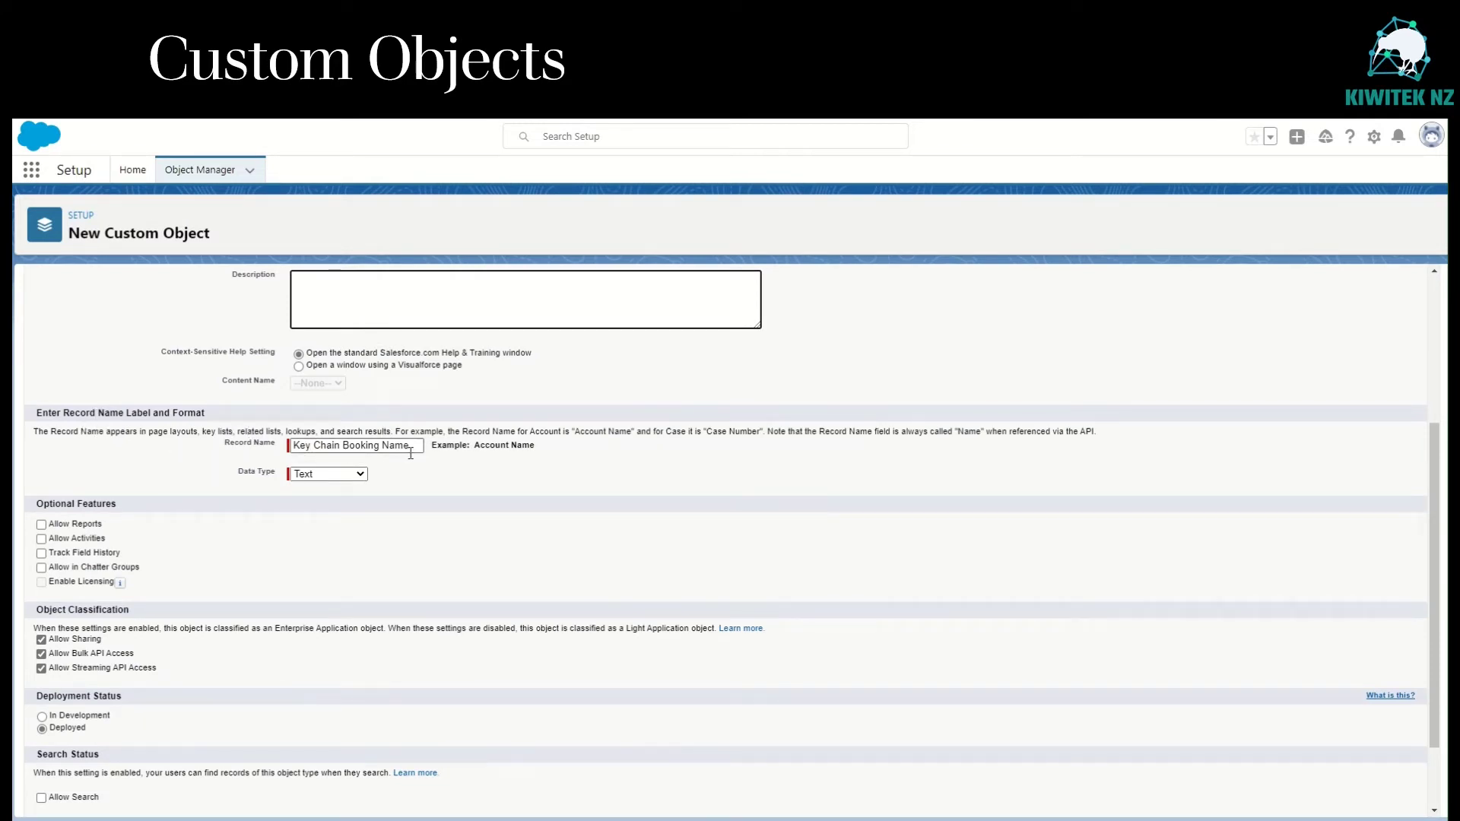
click(357, 473)
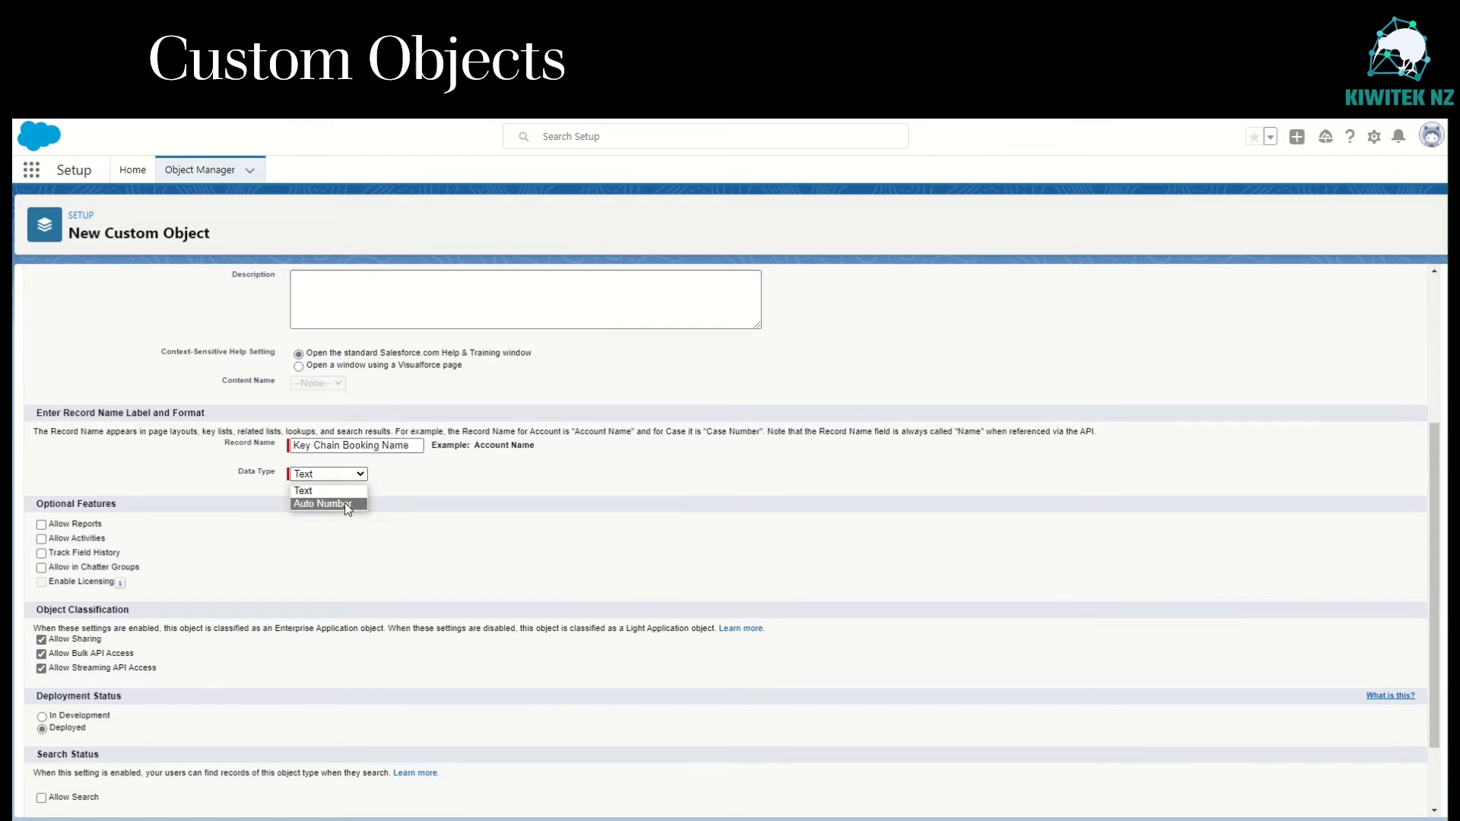
click(347, 504)
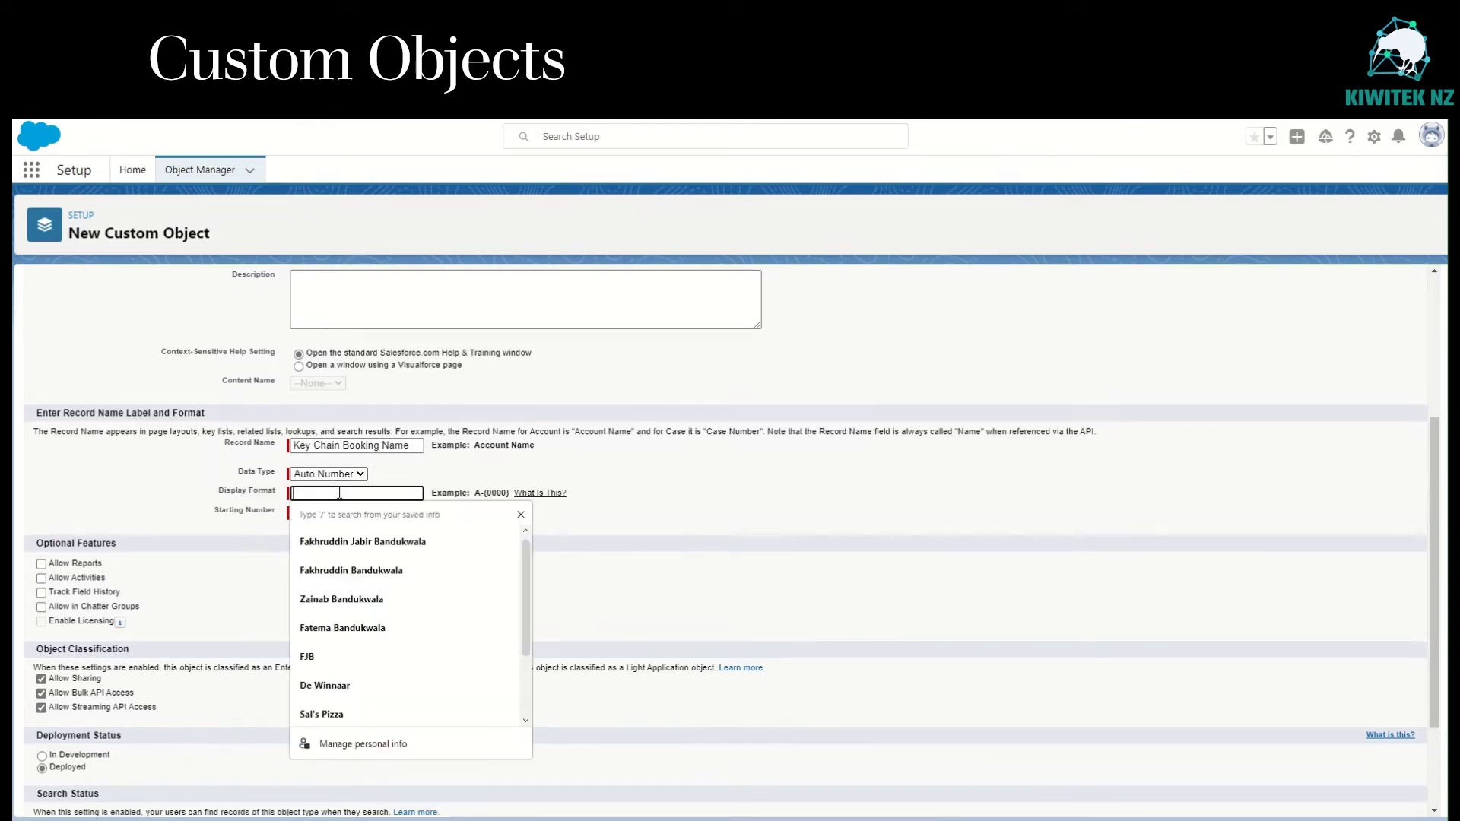
text(KB-{0000})
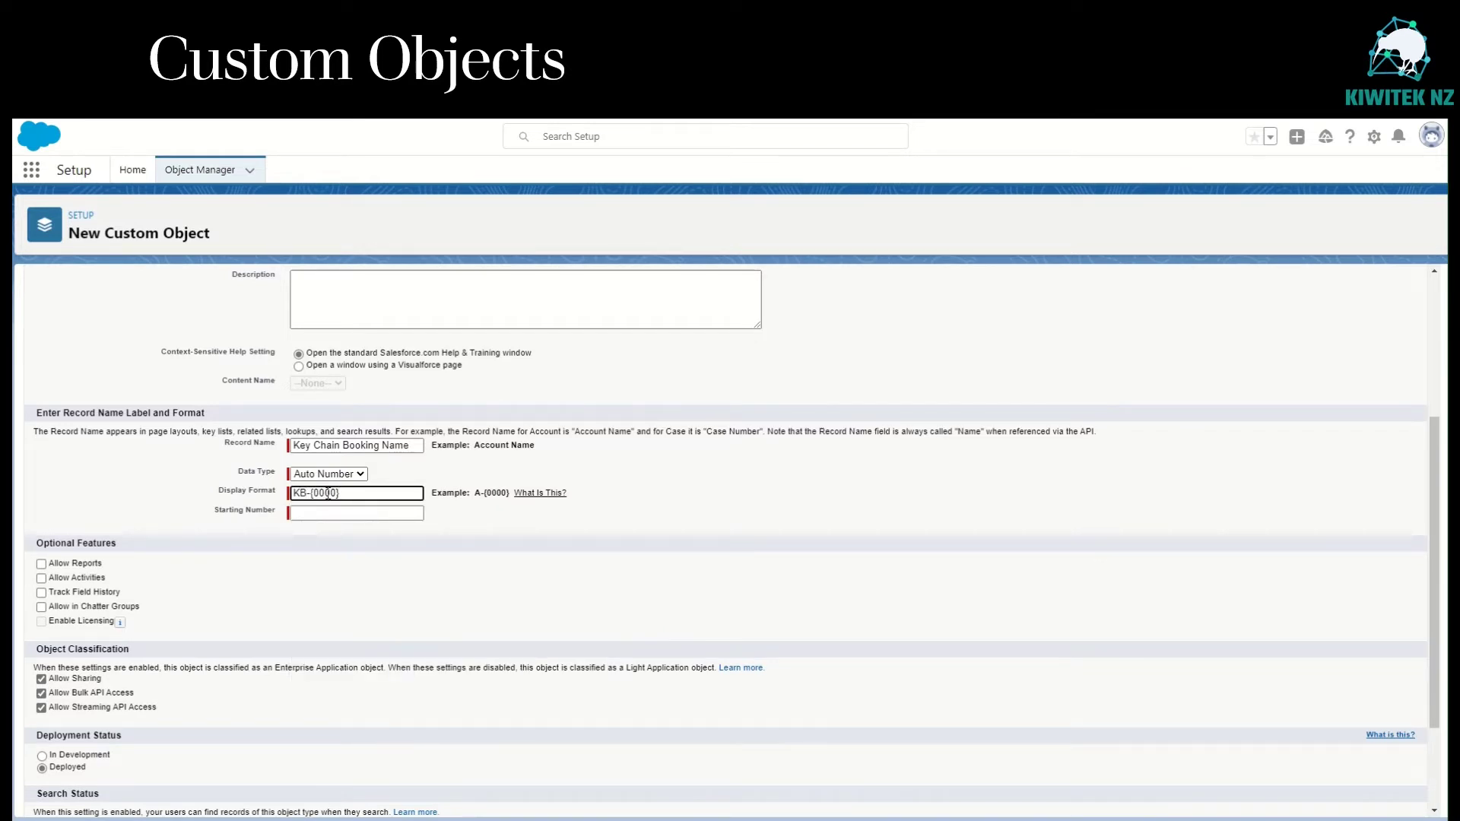
click(352, 513)
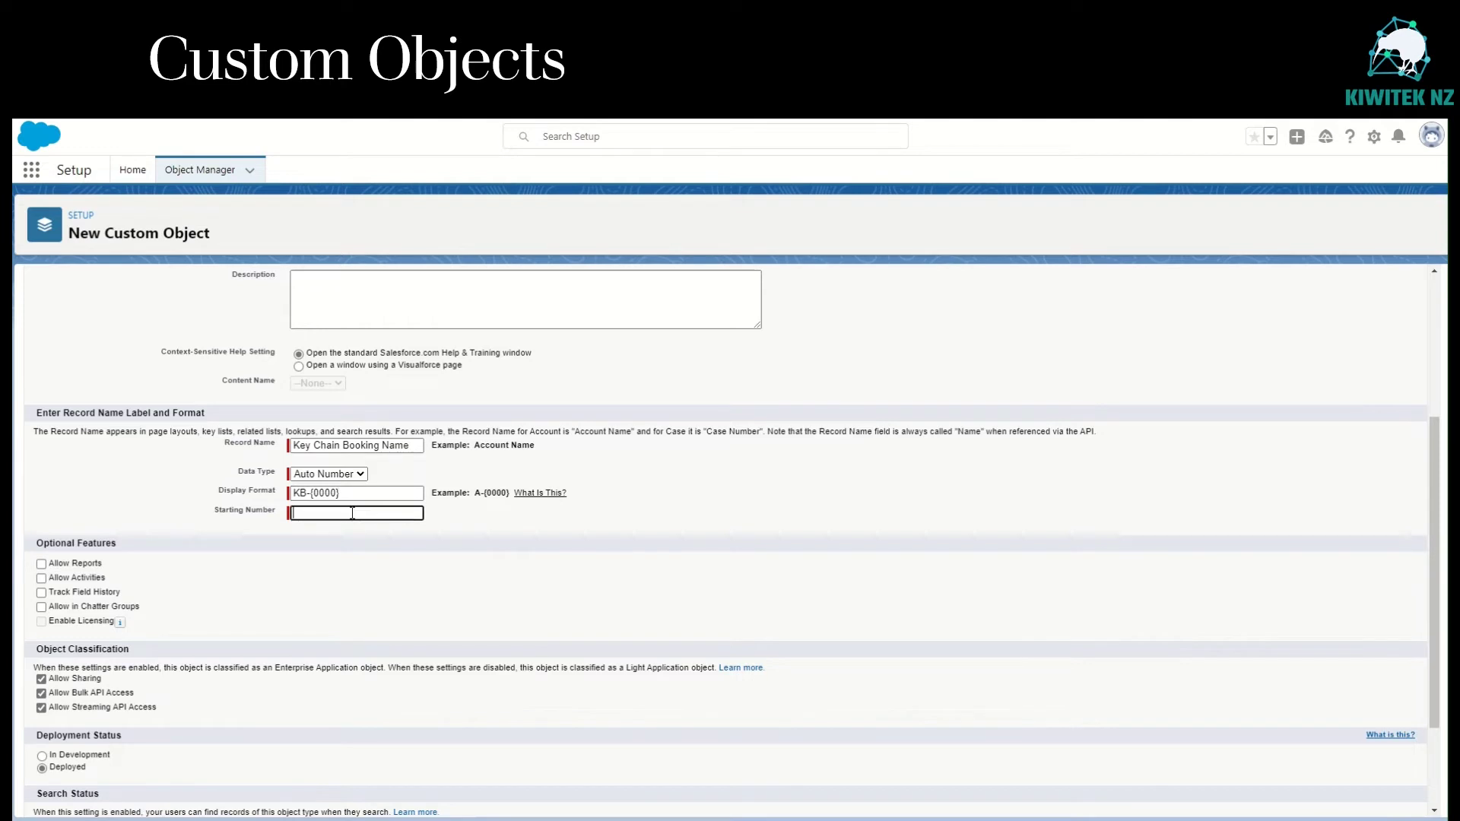
text(1)
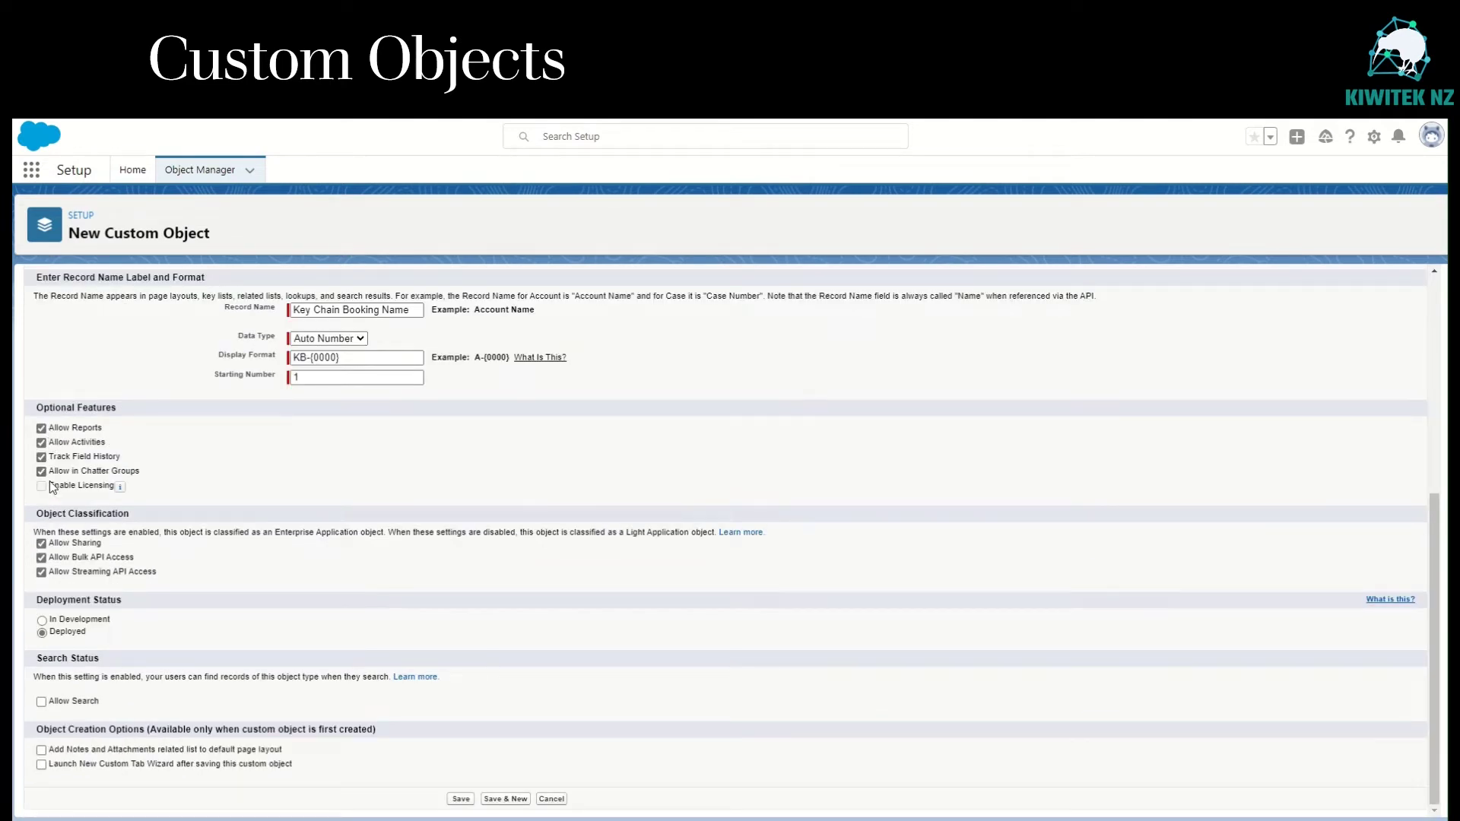
- Allow reports, activities, field history, Chatter groups and search, request the New Custom Tab Wizard, and save the object
click(42, 701)
click(41, 765)
click(461, 798)
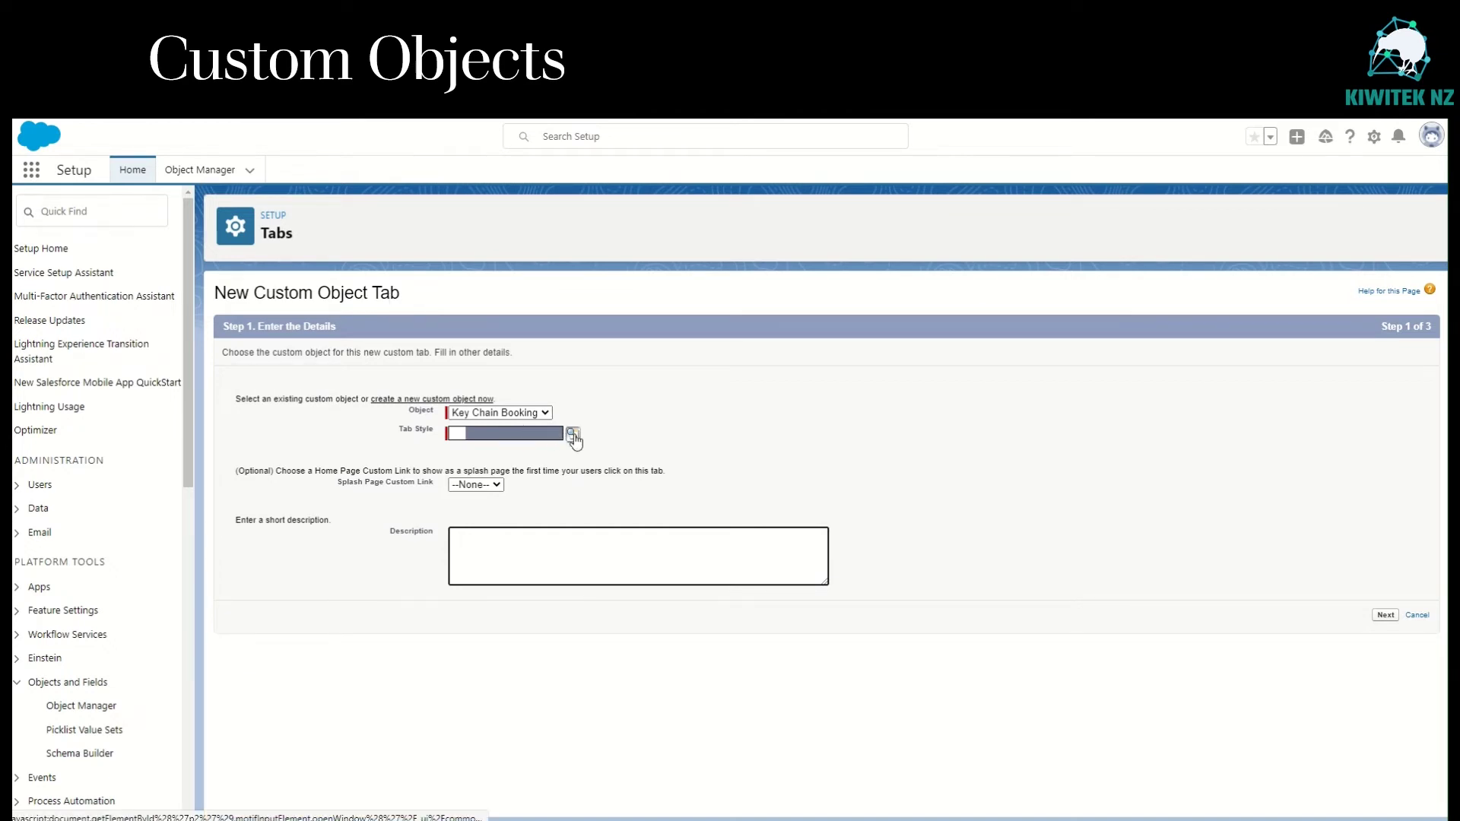
- Give the Key Chain Booking tab the Credit card style and accept Default On visibility for all profiles
click(515, 416)
click(515, 419)
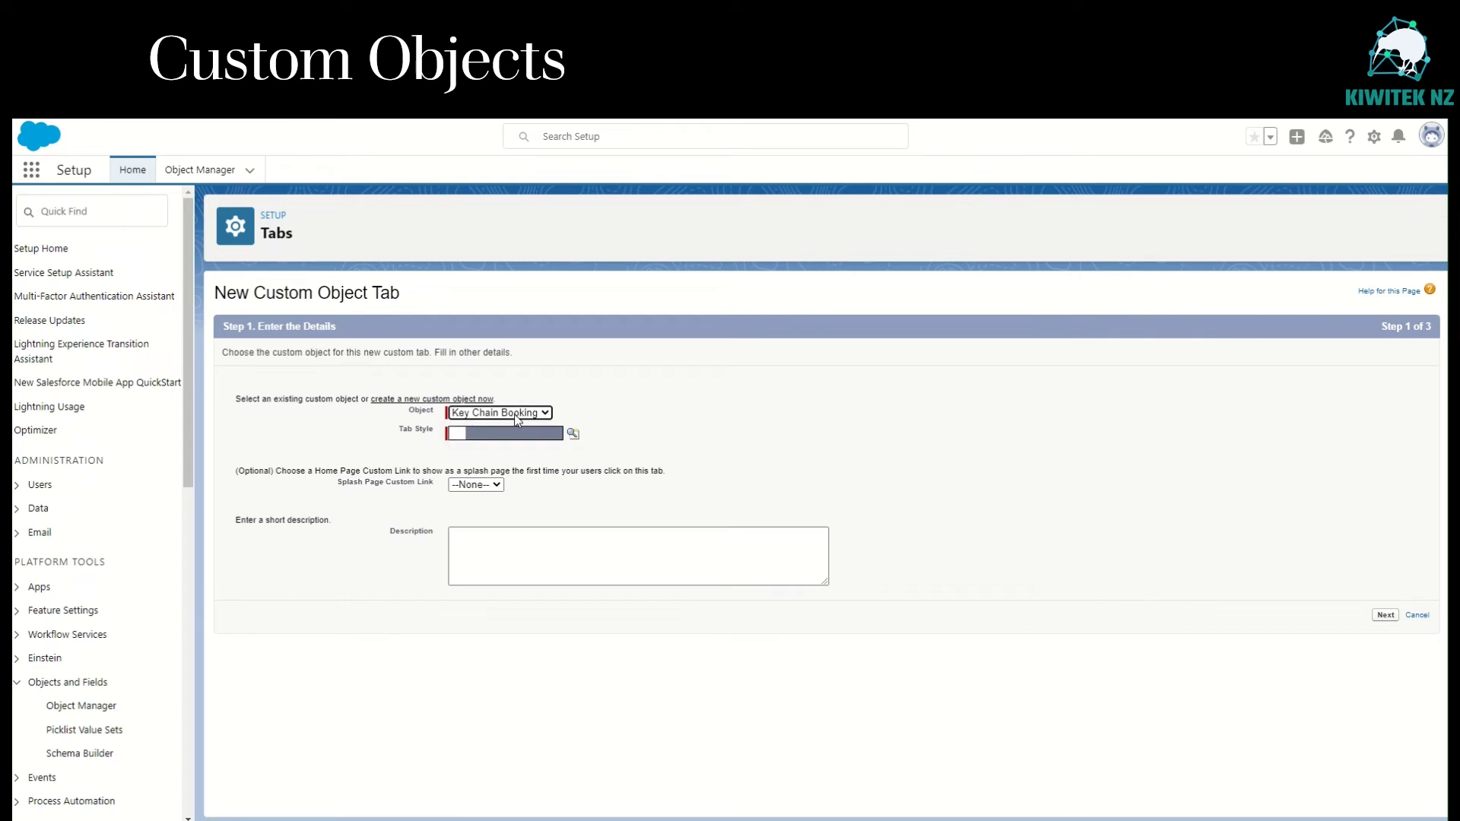
click(574, 435)
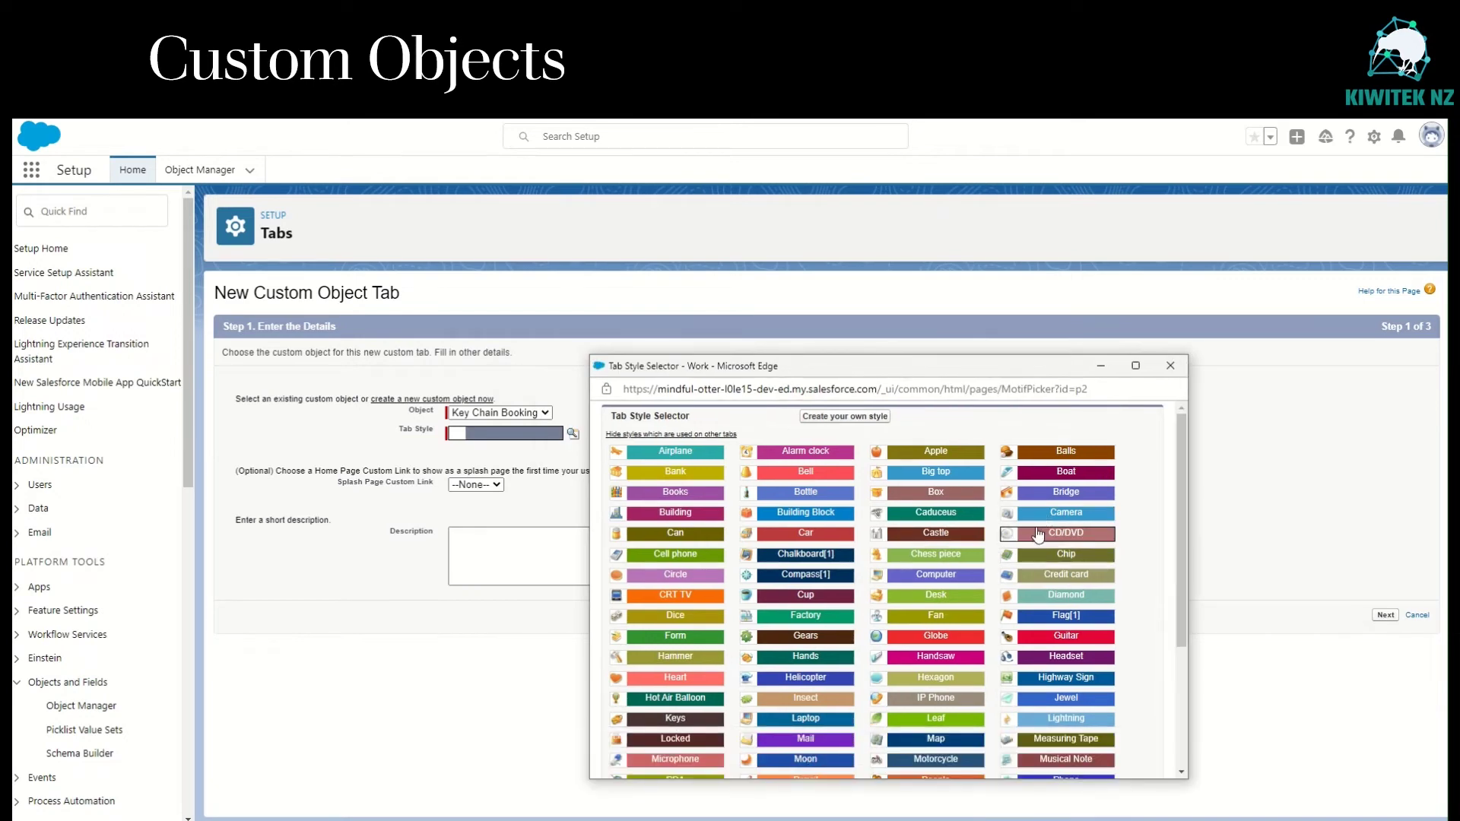
click(1073, 578)
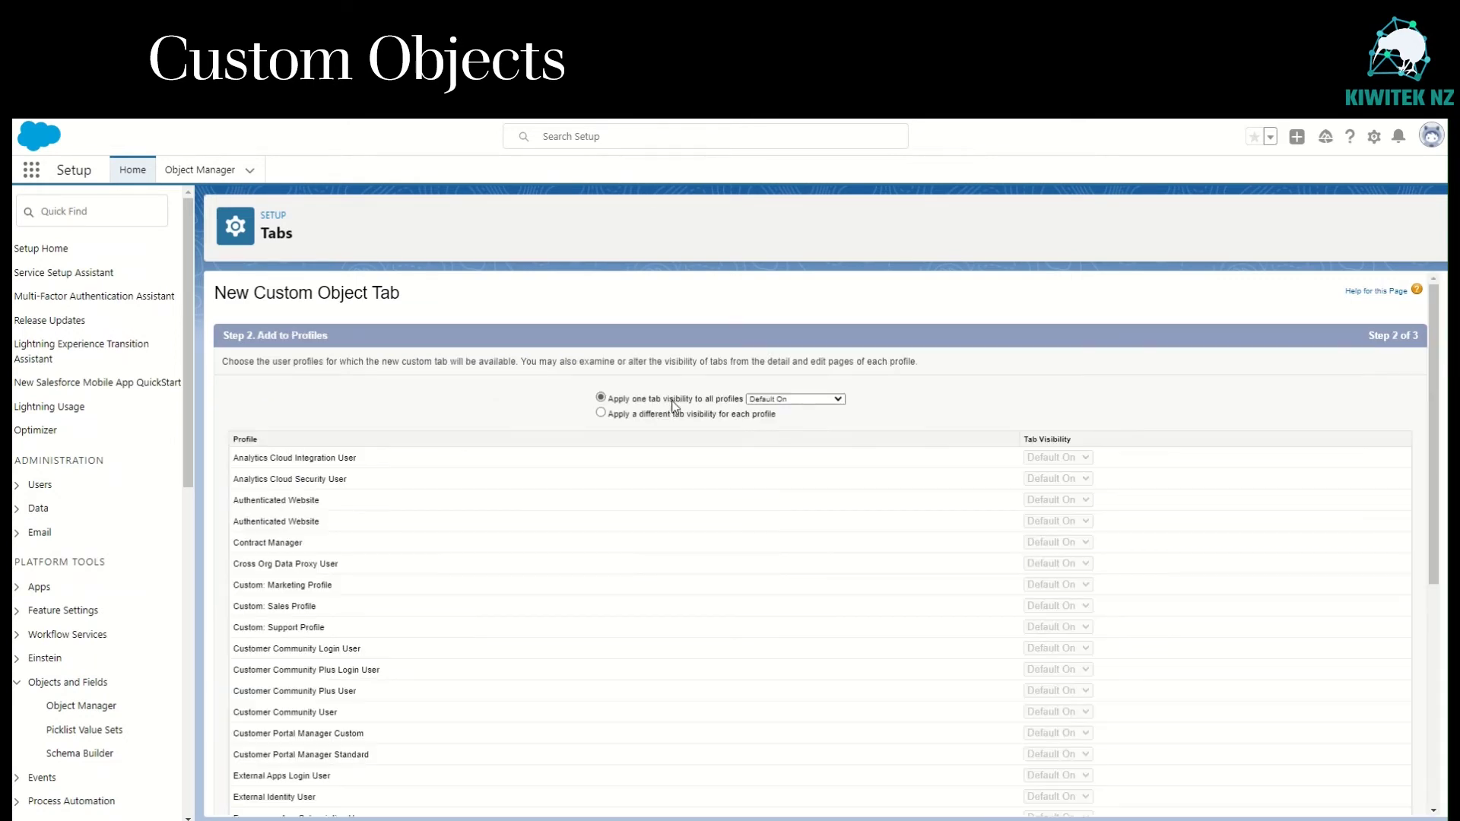
scroll(1027, 578, down, 10)
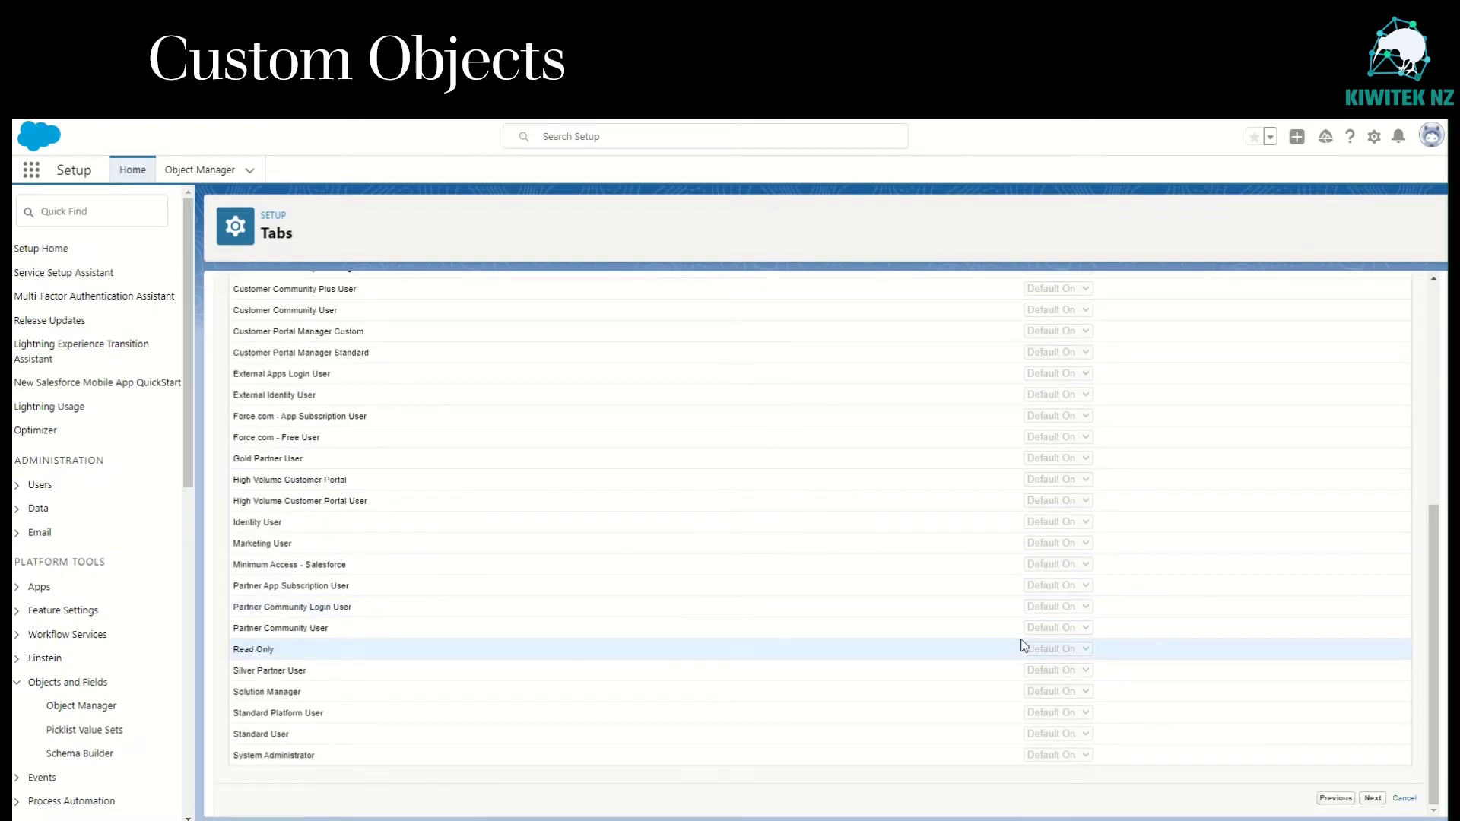
click(1373, 798)
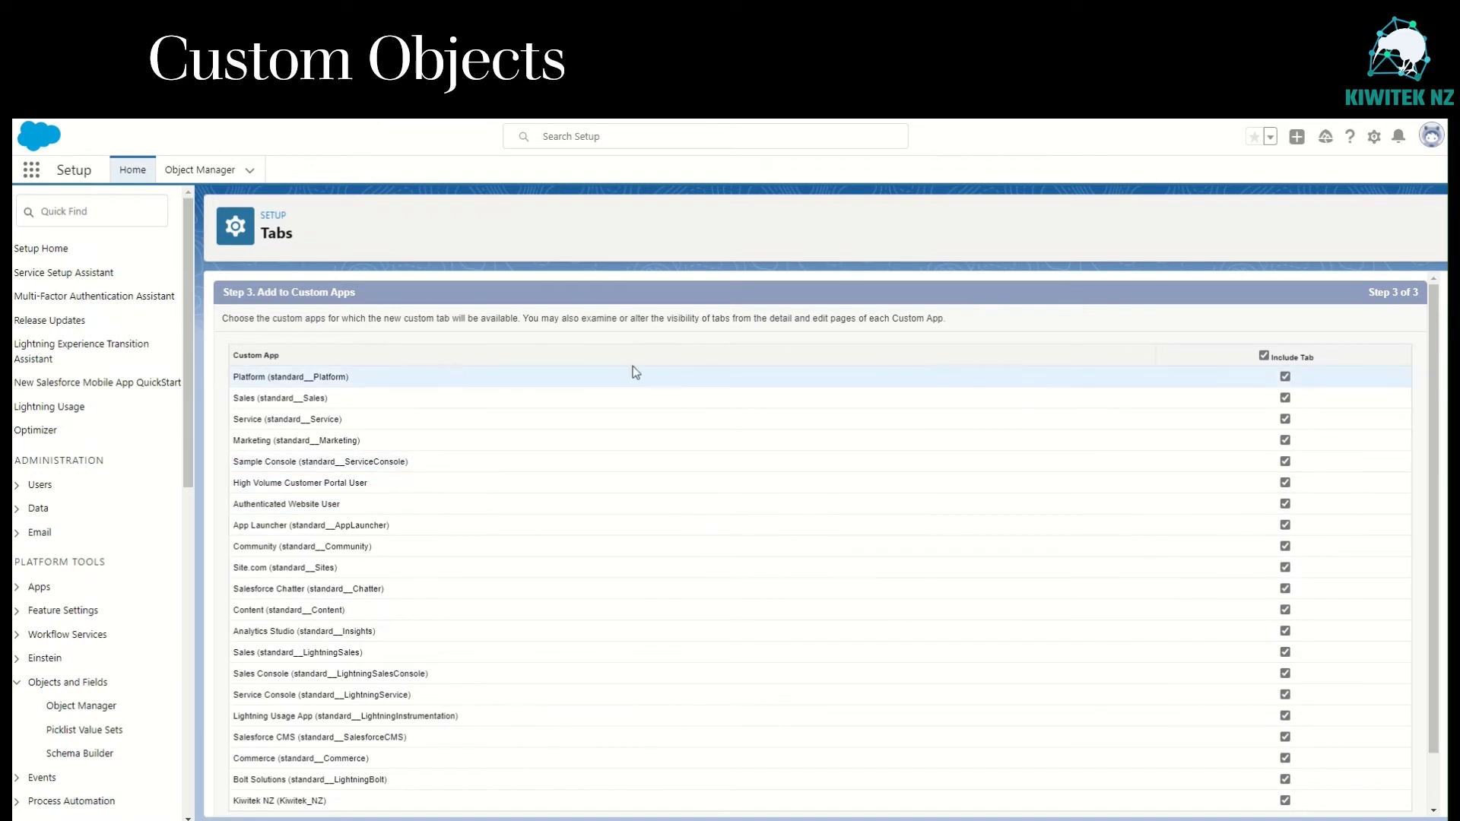
- Include the tab only in Sales, Service, Marketing, Lightning Sales, Sales Console and Service Console, then save it
click(1264, 355)
click(1285, 398)
click(1285, 419)
click(1285, 440)
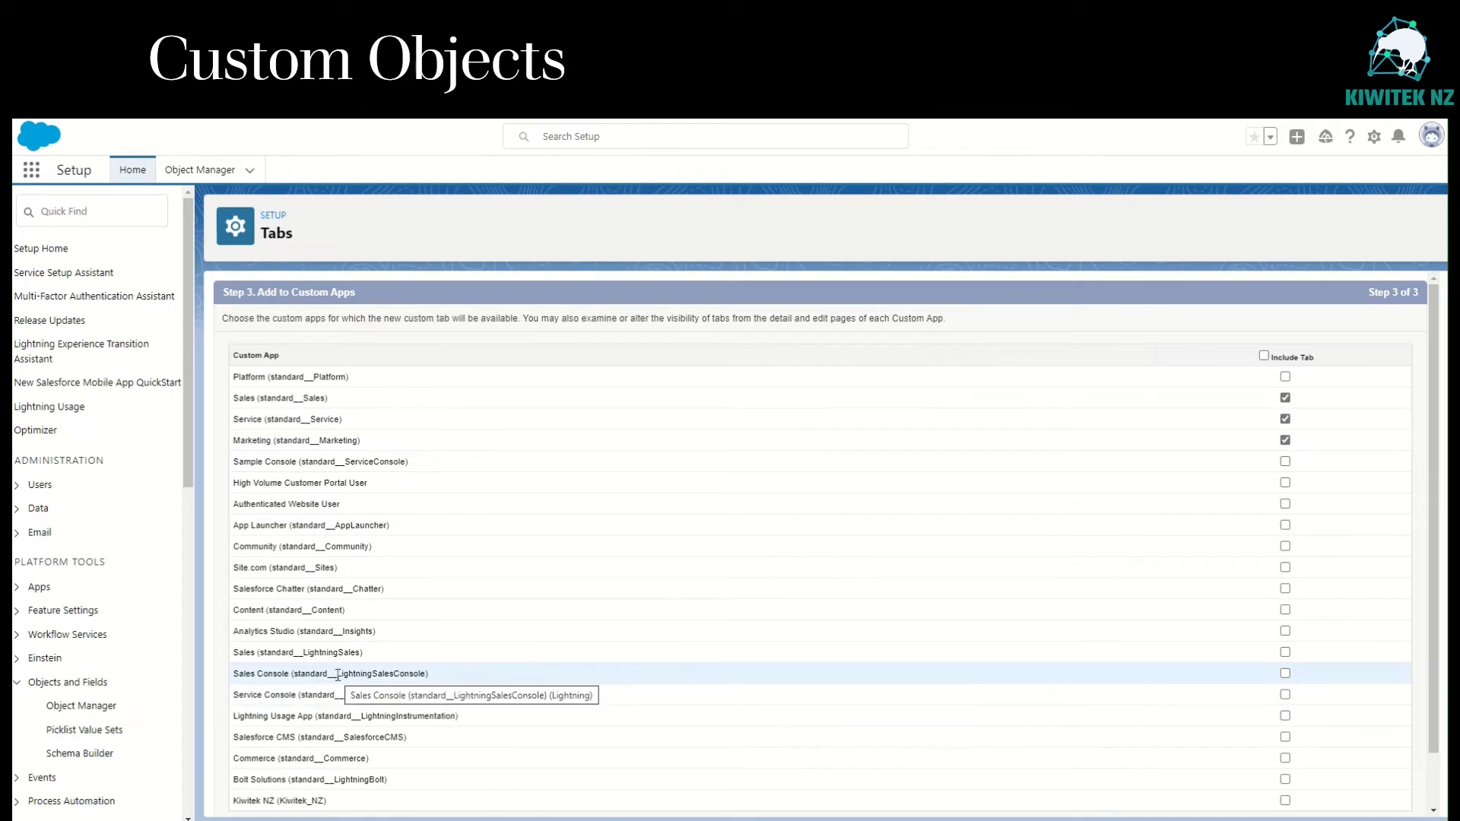
drag(336, 675, 426, 677)
click(1286, 652)
click(1286, 673)
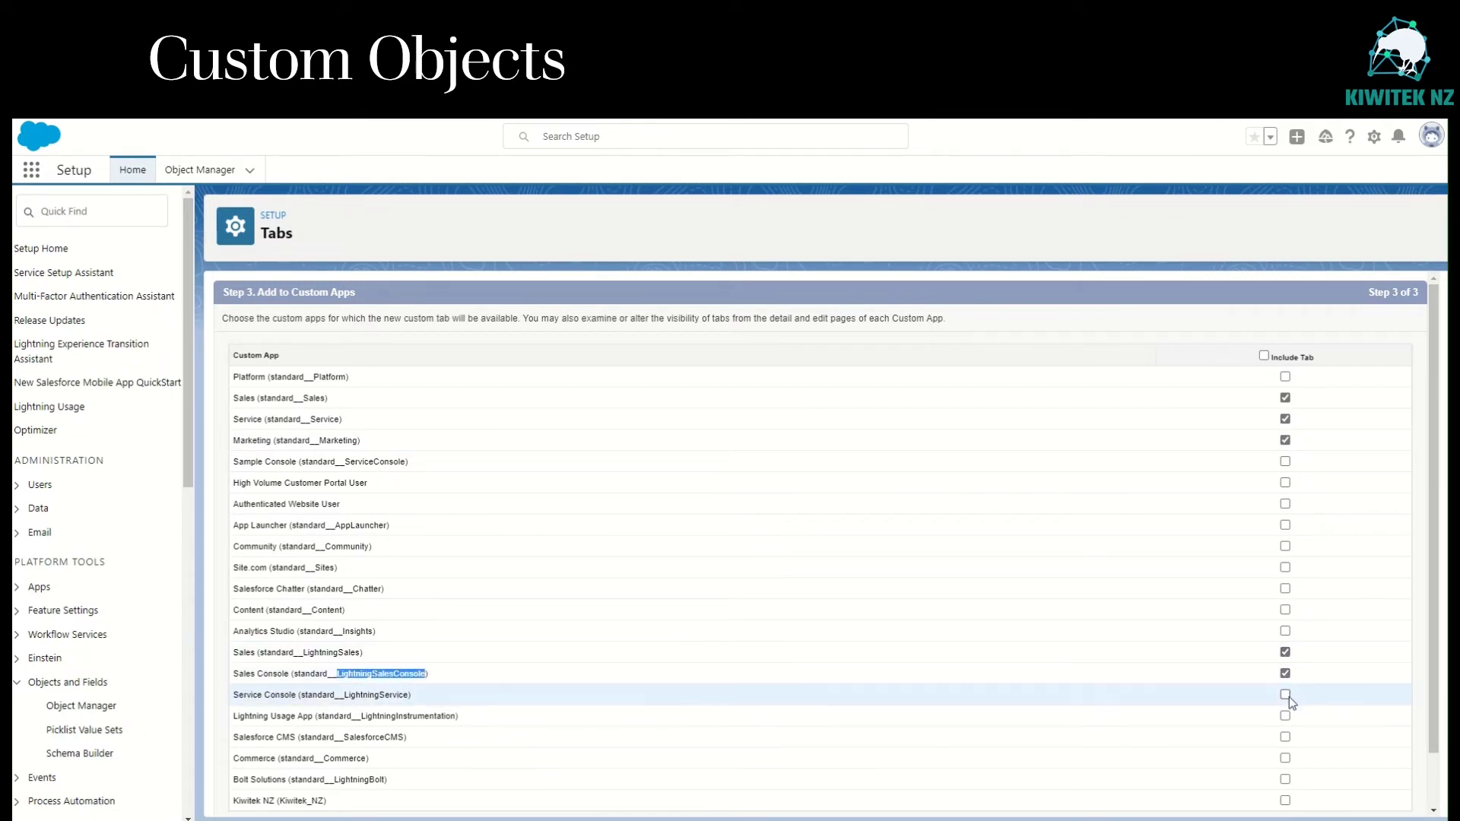
scroll(1286, 700, down, 3)
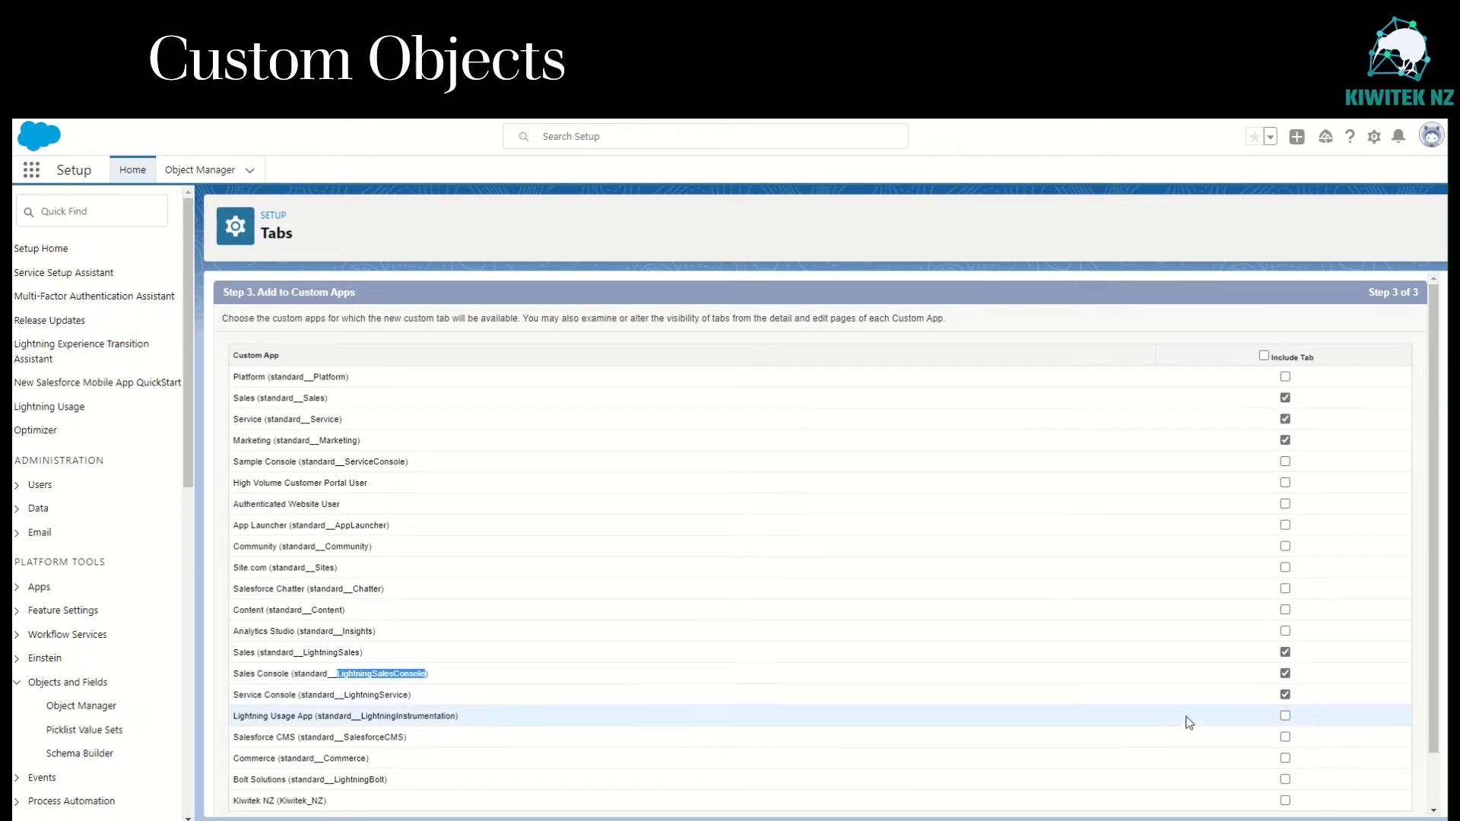
click(1369, 810)
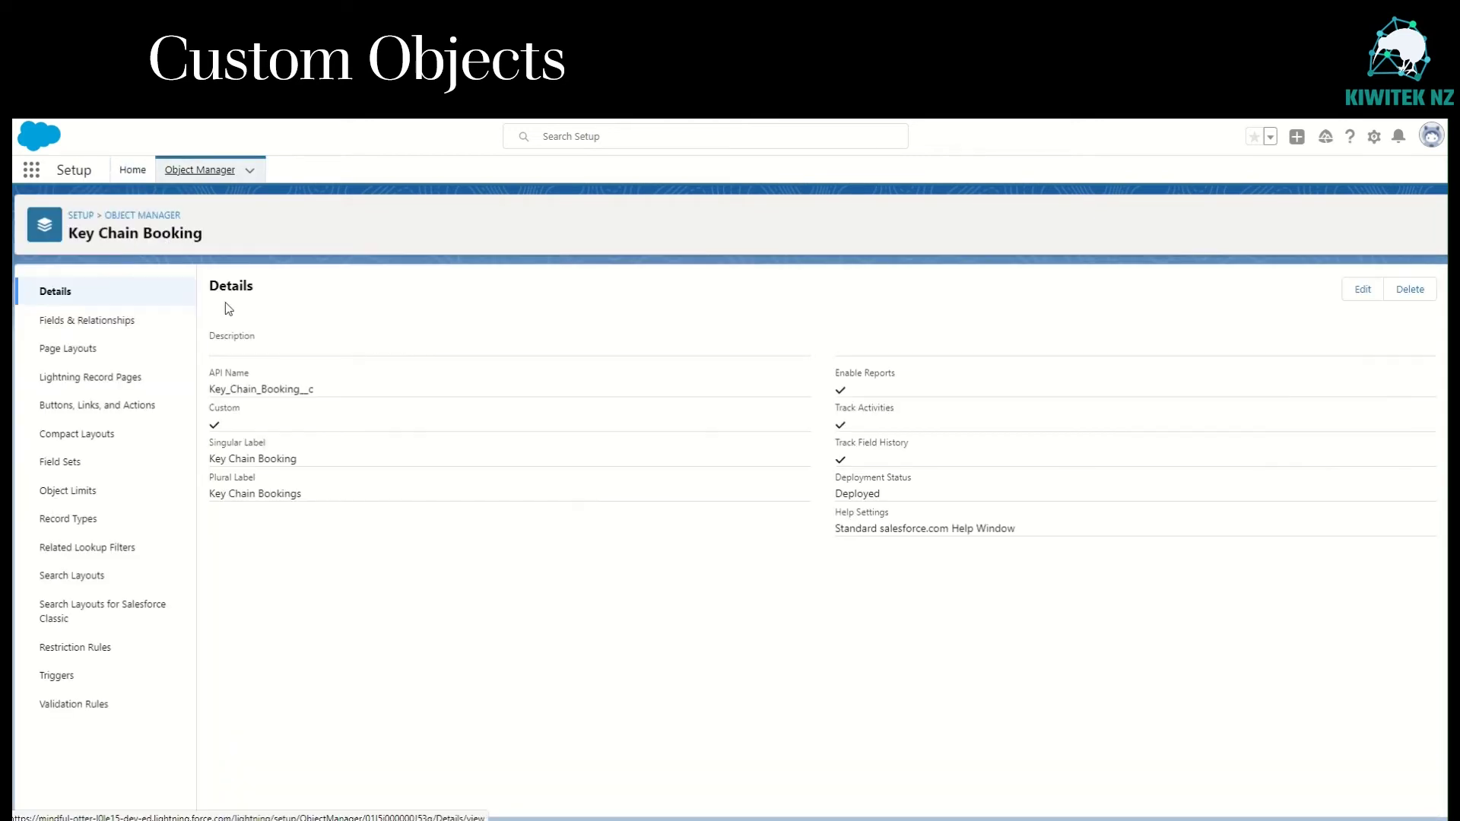
- Start a new custom field of type Date on the Key Chain Booking object
click(70, 321)
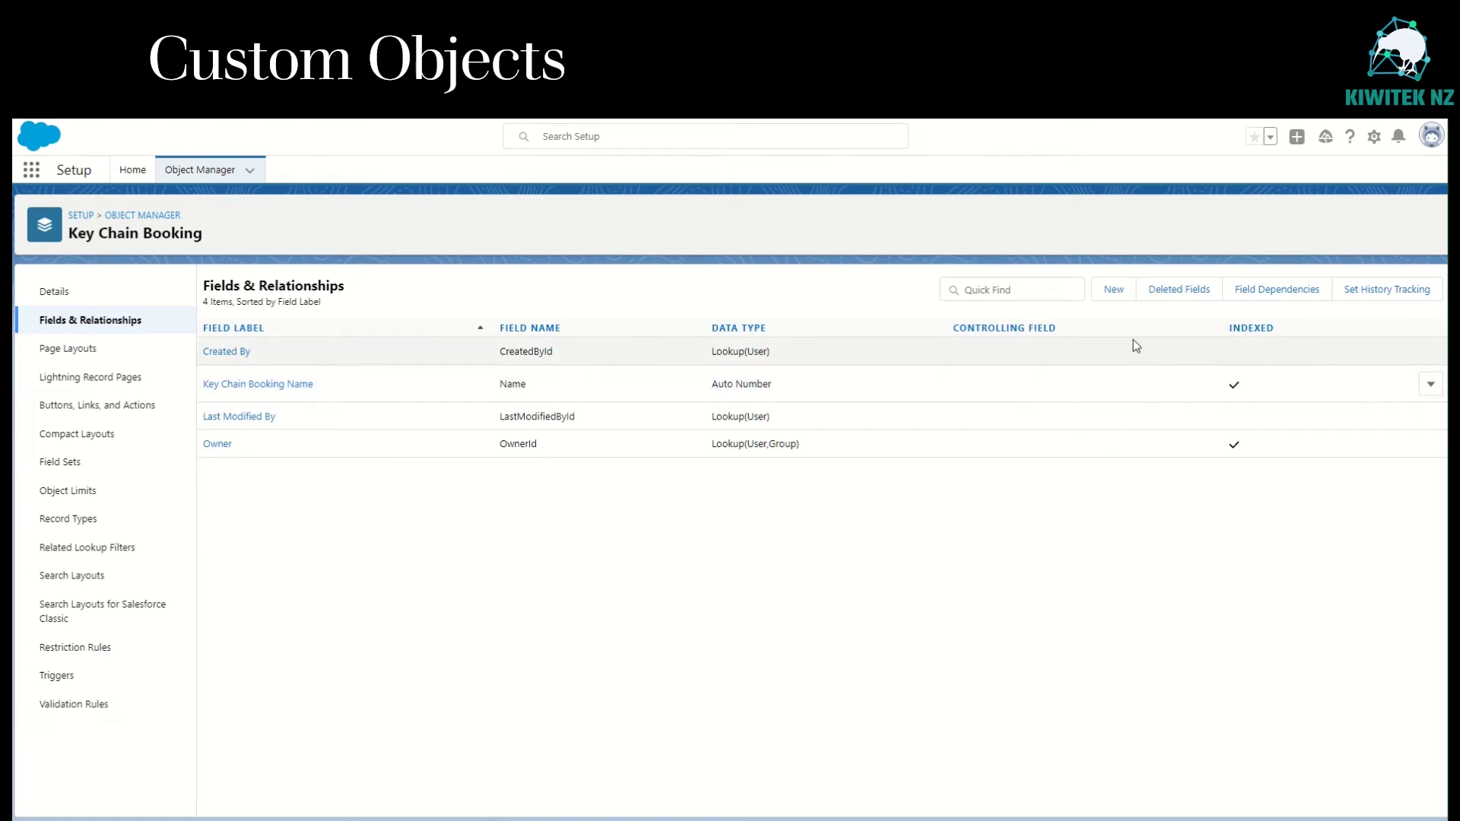
click(1114, 290)
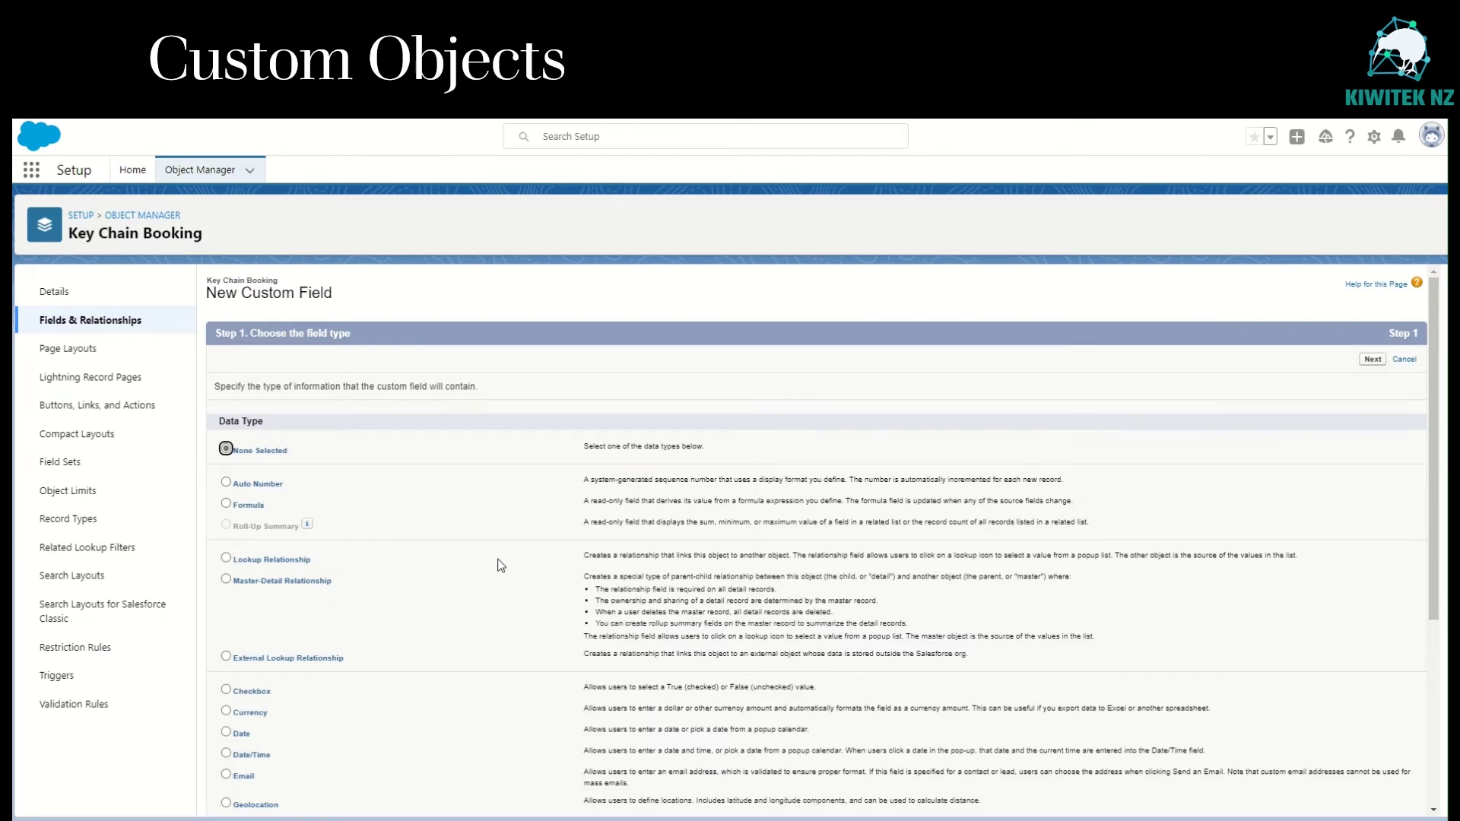
scroll(501, 565, down, 4)
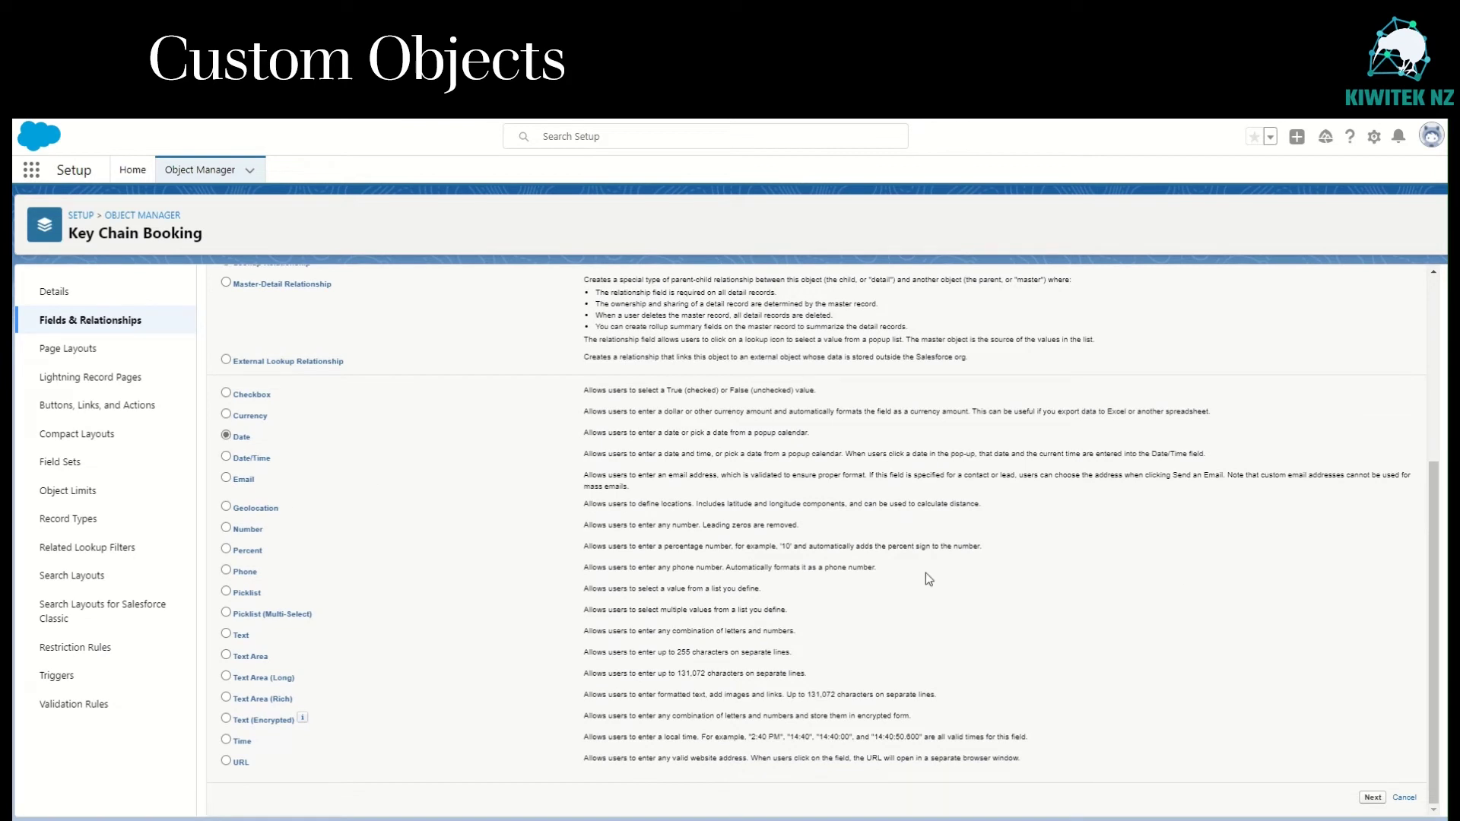
click(1373, 797)
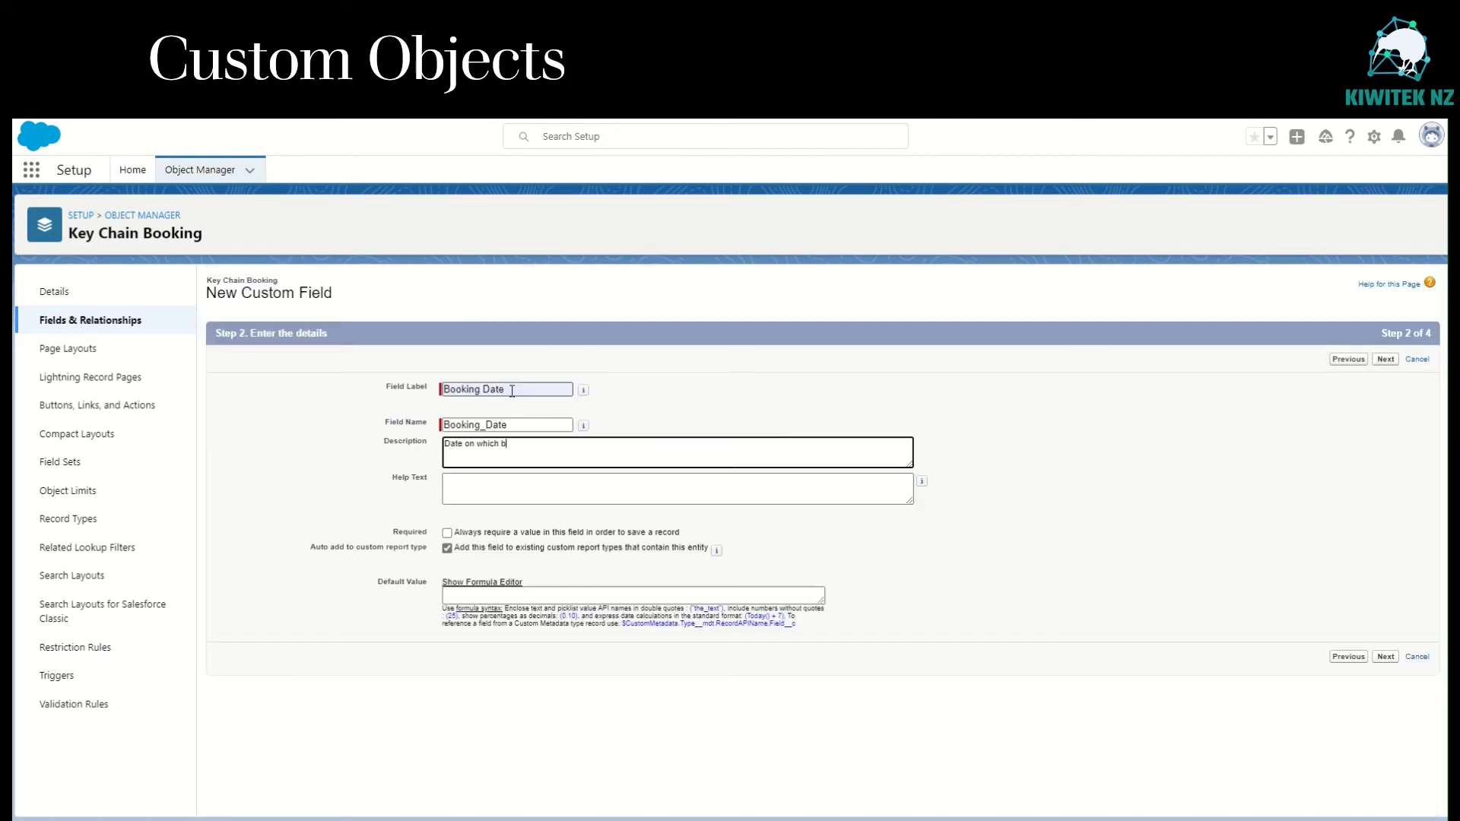
- Describe the Booking Date field as "Date on which booking was made", make it required with default Today(), and save it to start another field
text(ooking was made)
key(Tab)
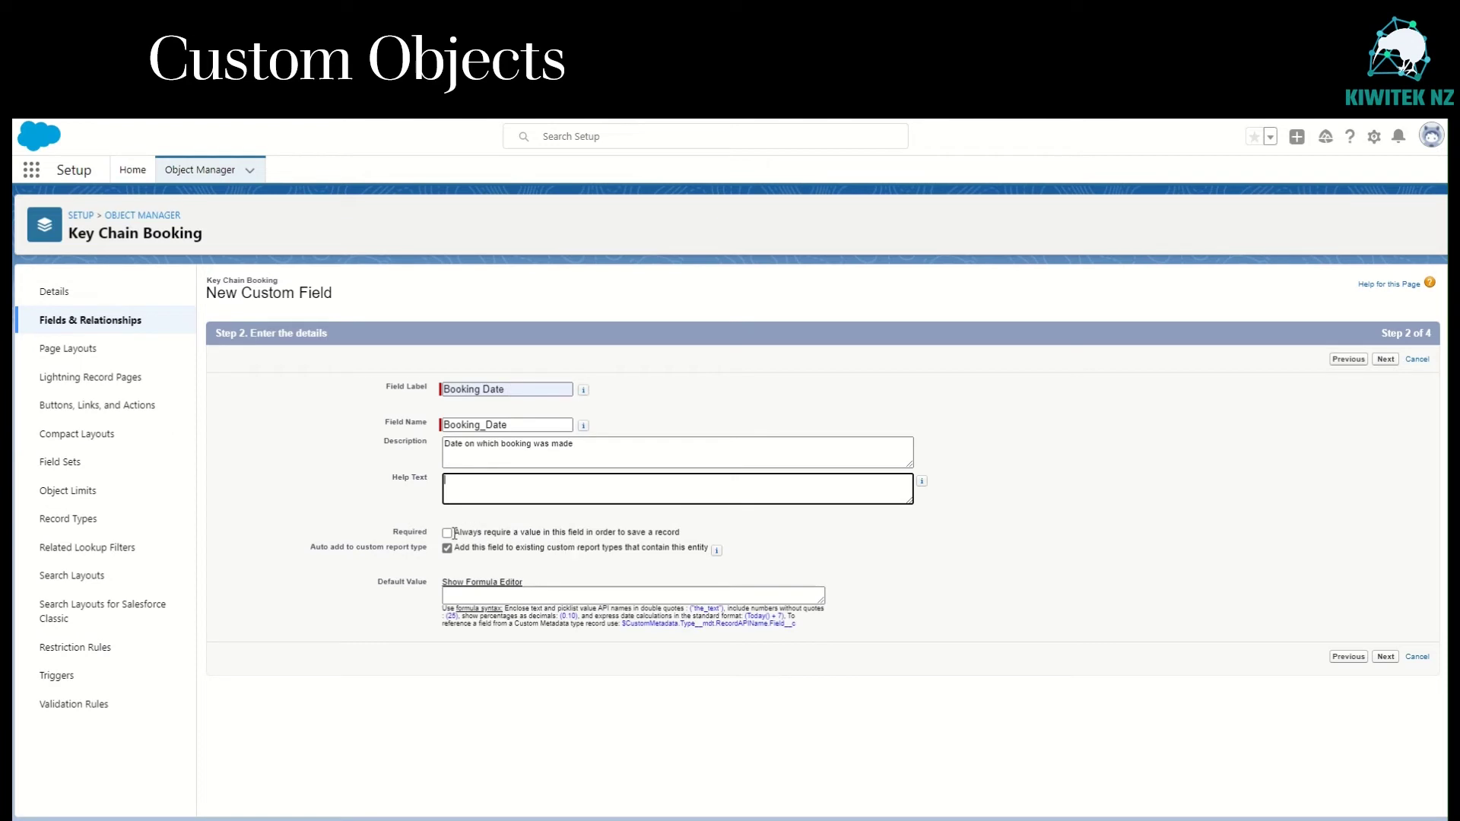
click(448, 533)
click(637, 597)
text(Today())
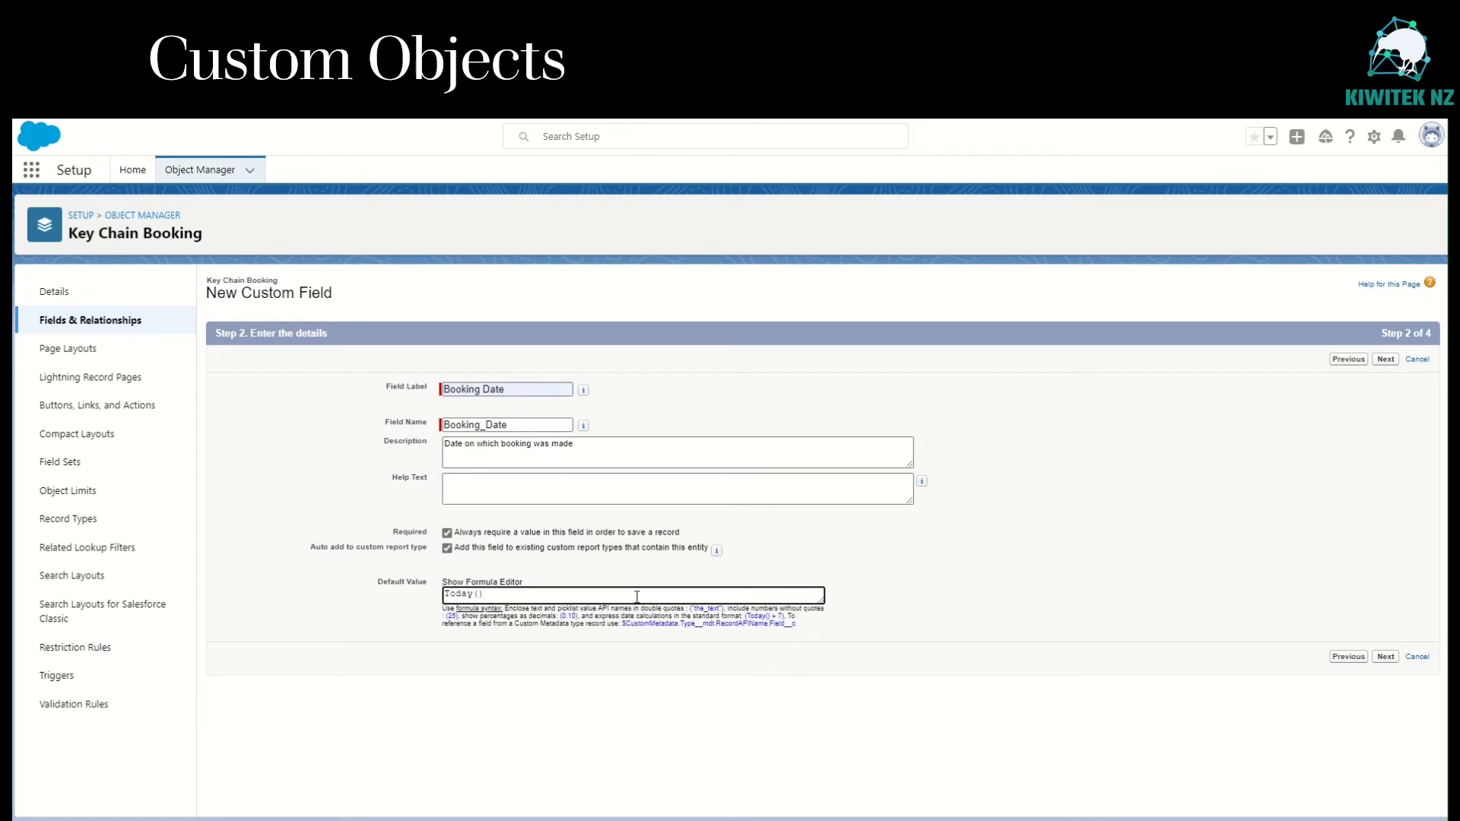
key(Return)
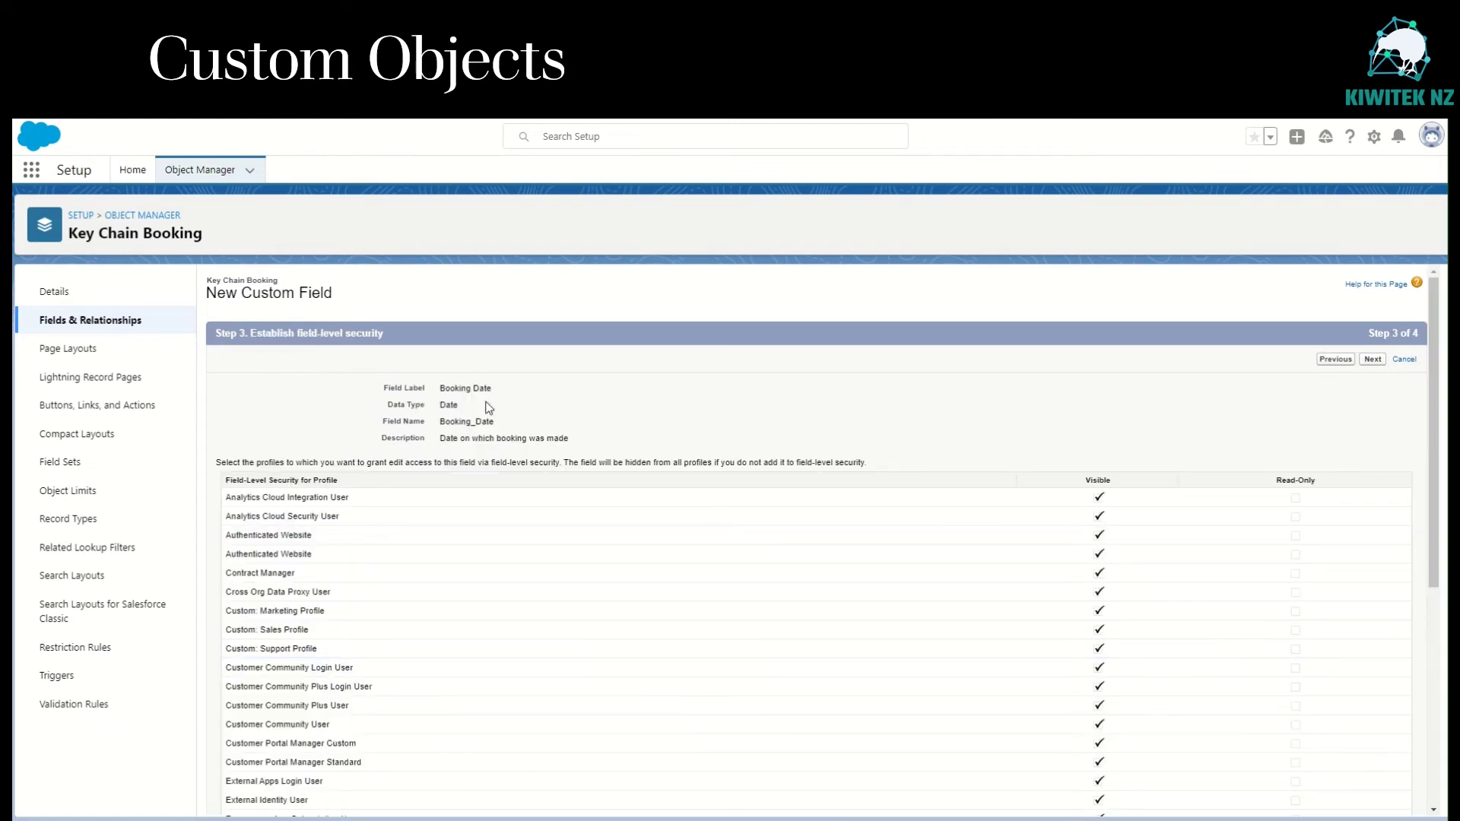
click(1372, 359)
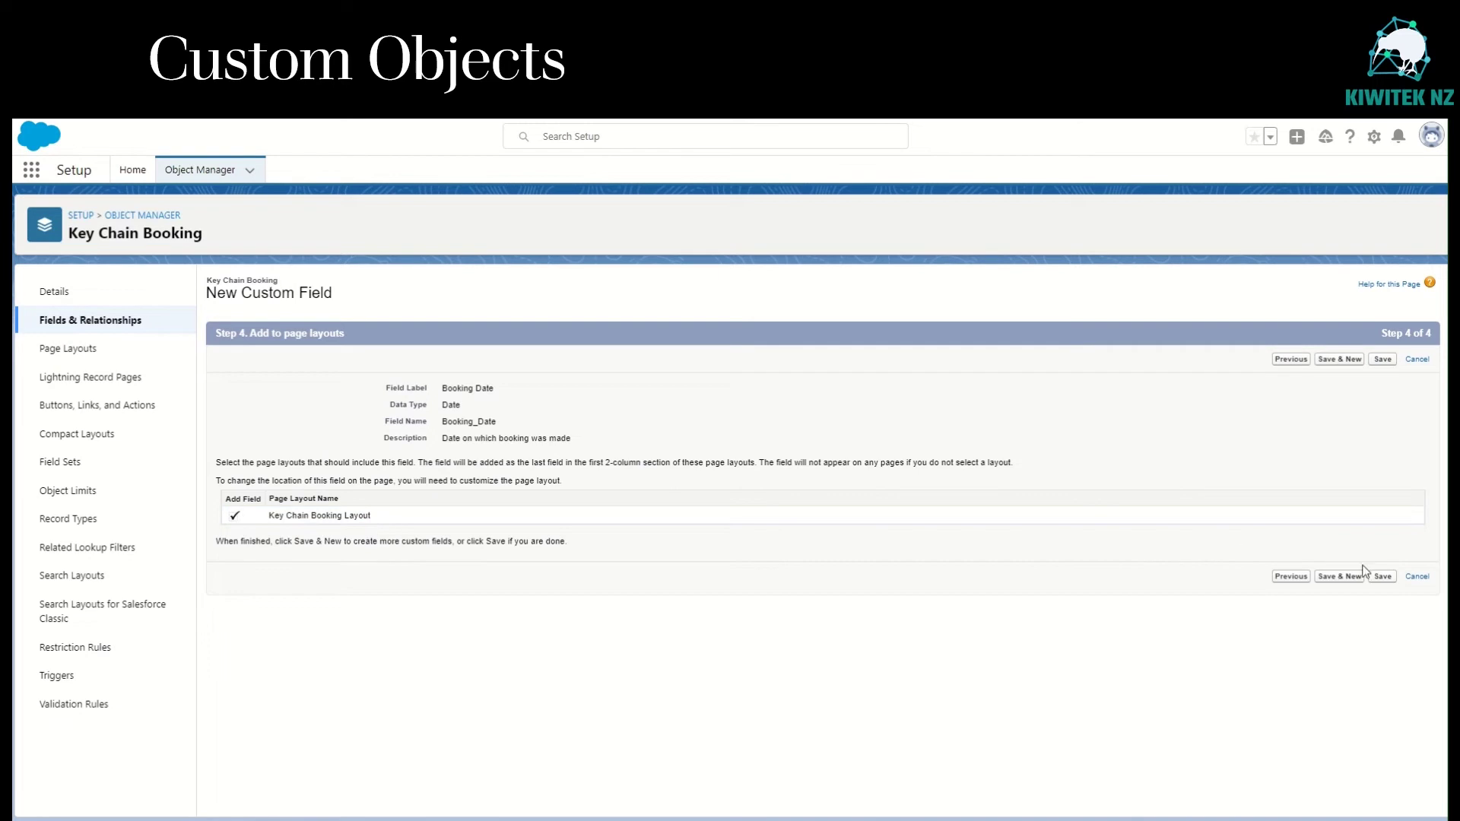
click(1347, 362)
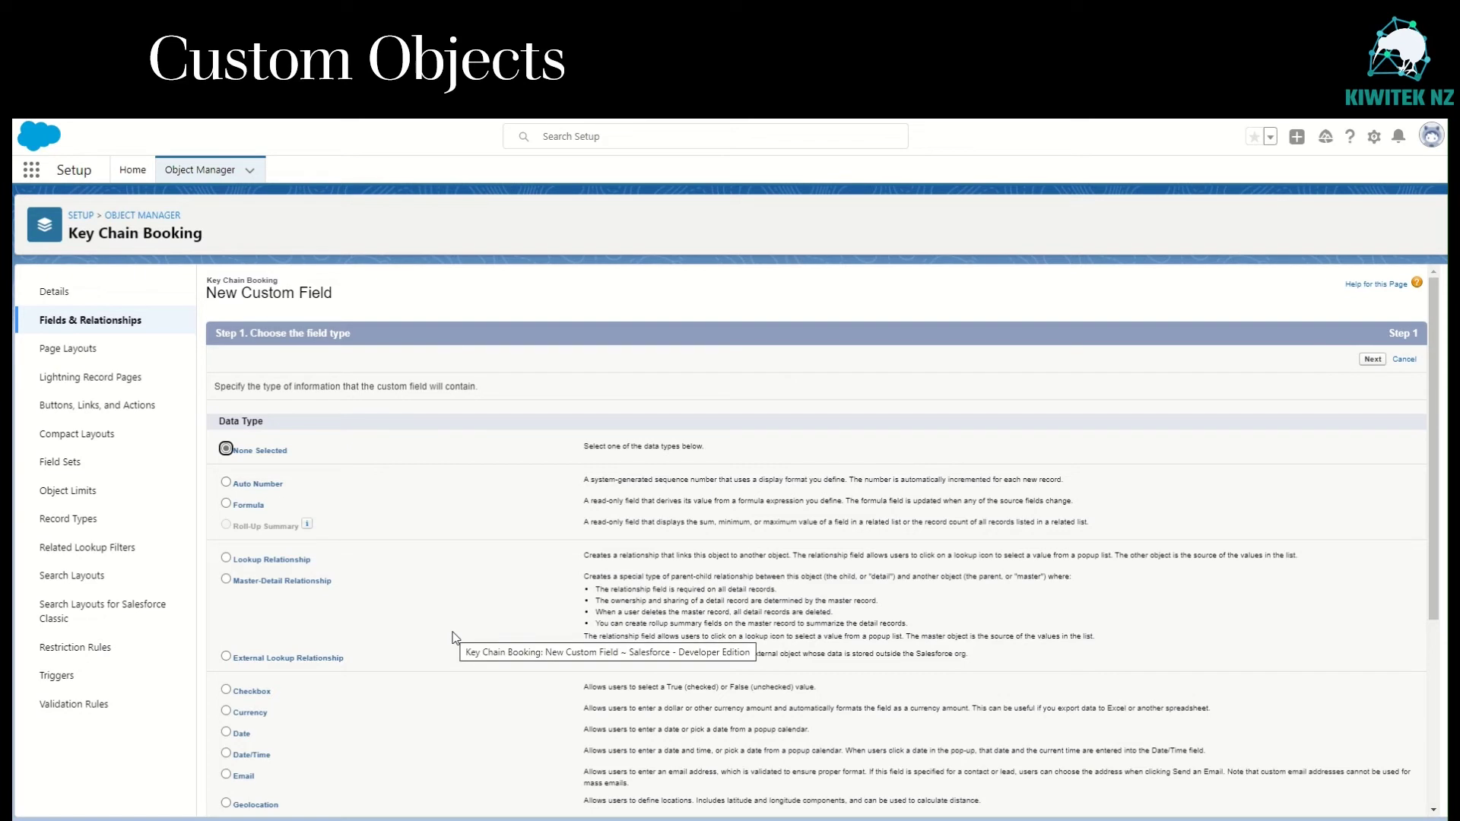
- Choose the Number type for the new field and label it Booking Quantity
scroll(454, 637, down, 3)
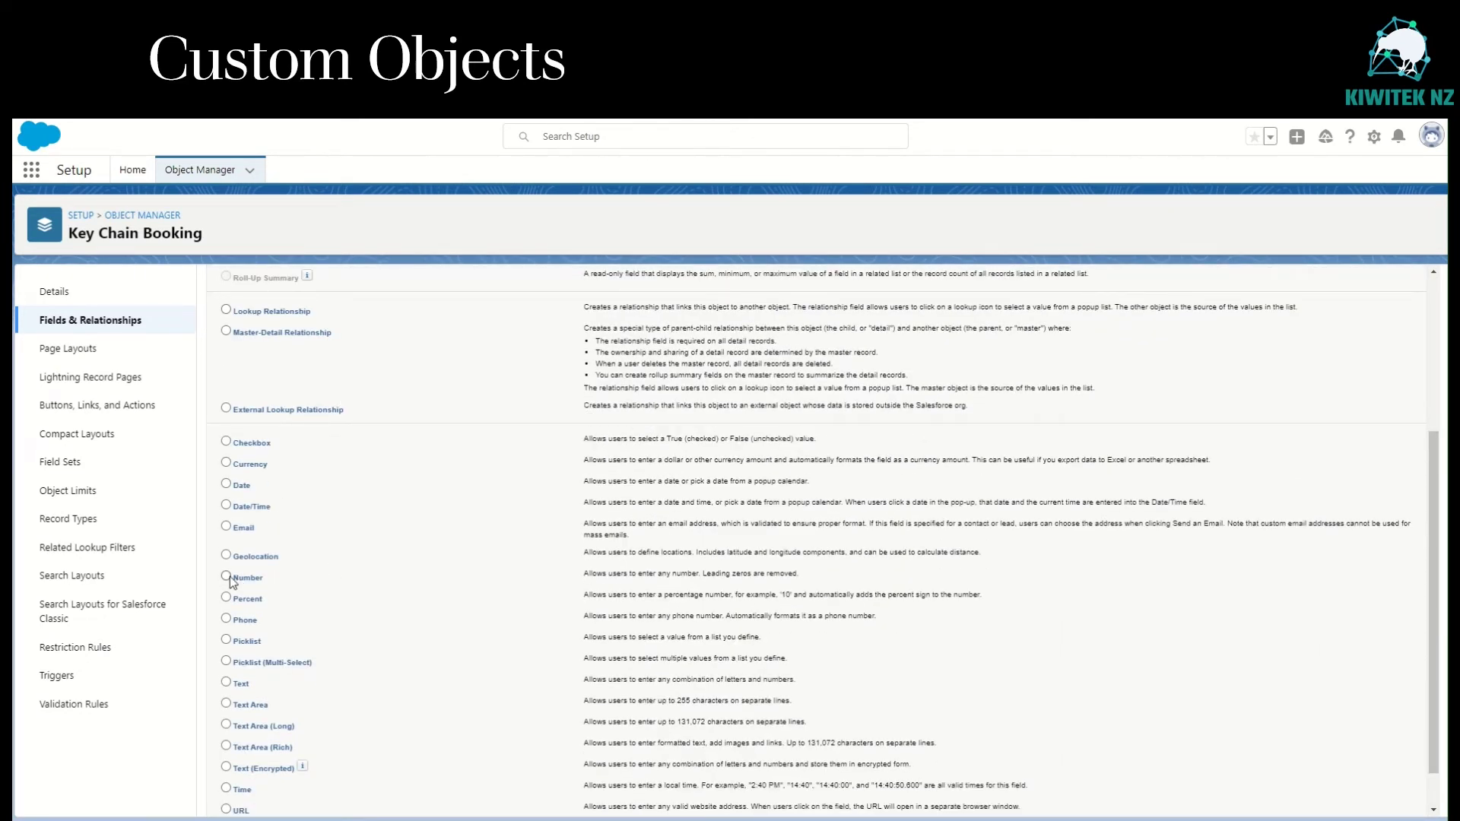
click(226, 576)
click(497, 390)
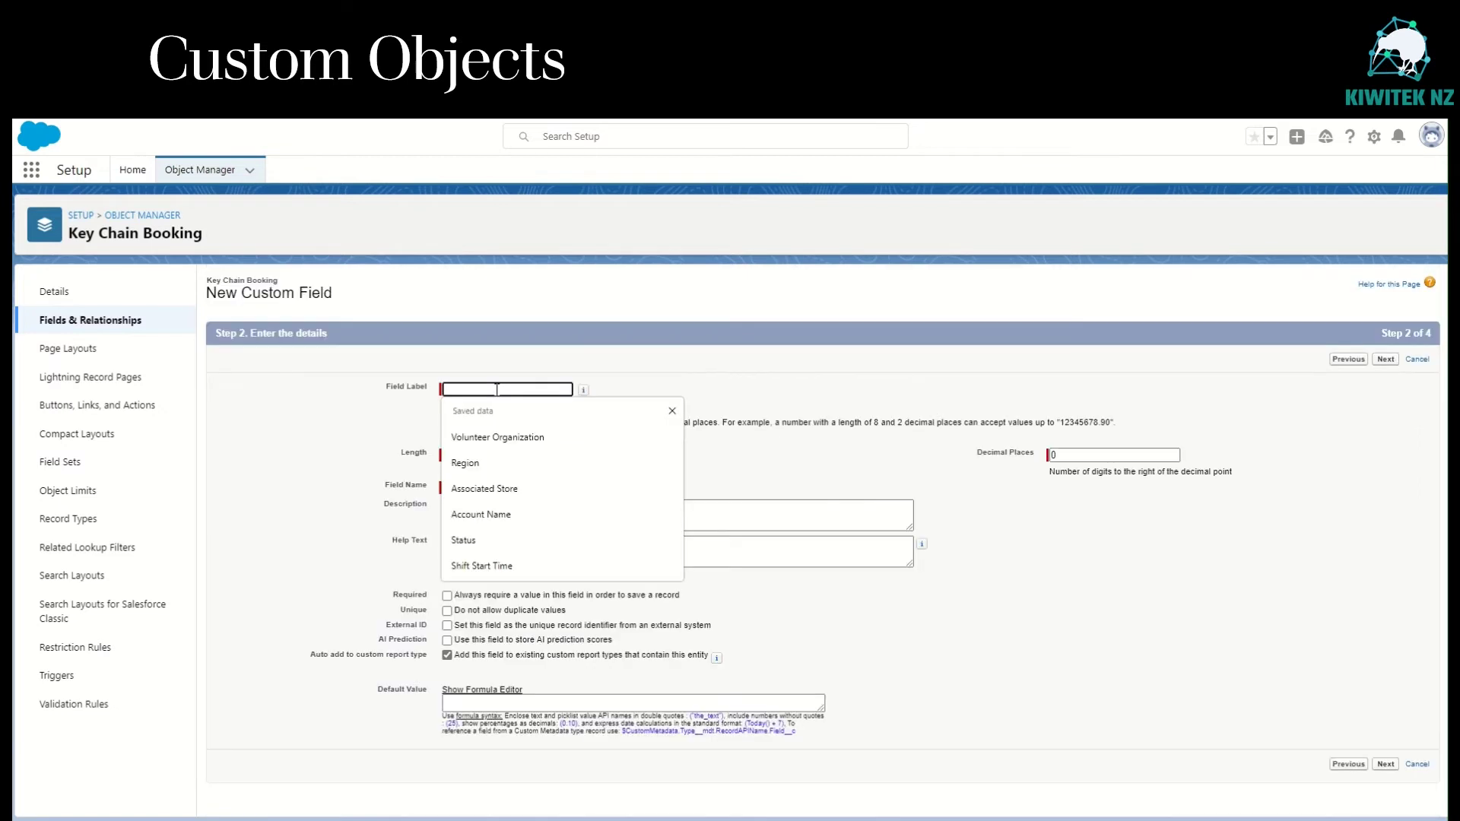
text(B)
key(Down)
key(Down)
key(Down)
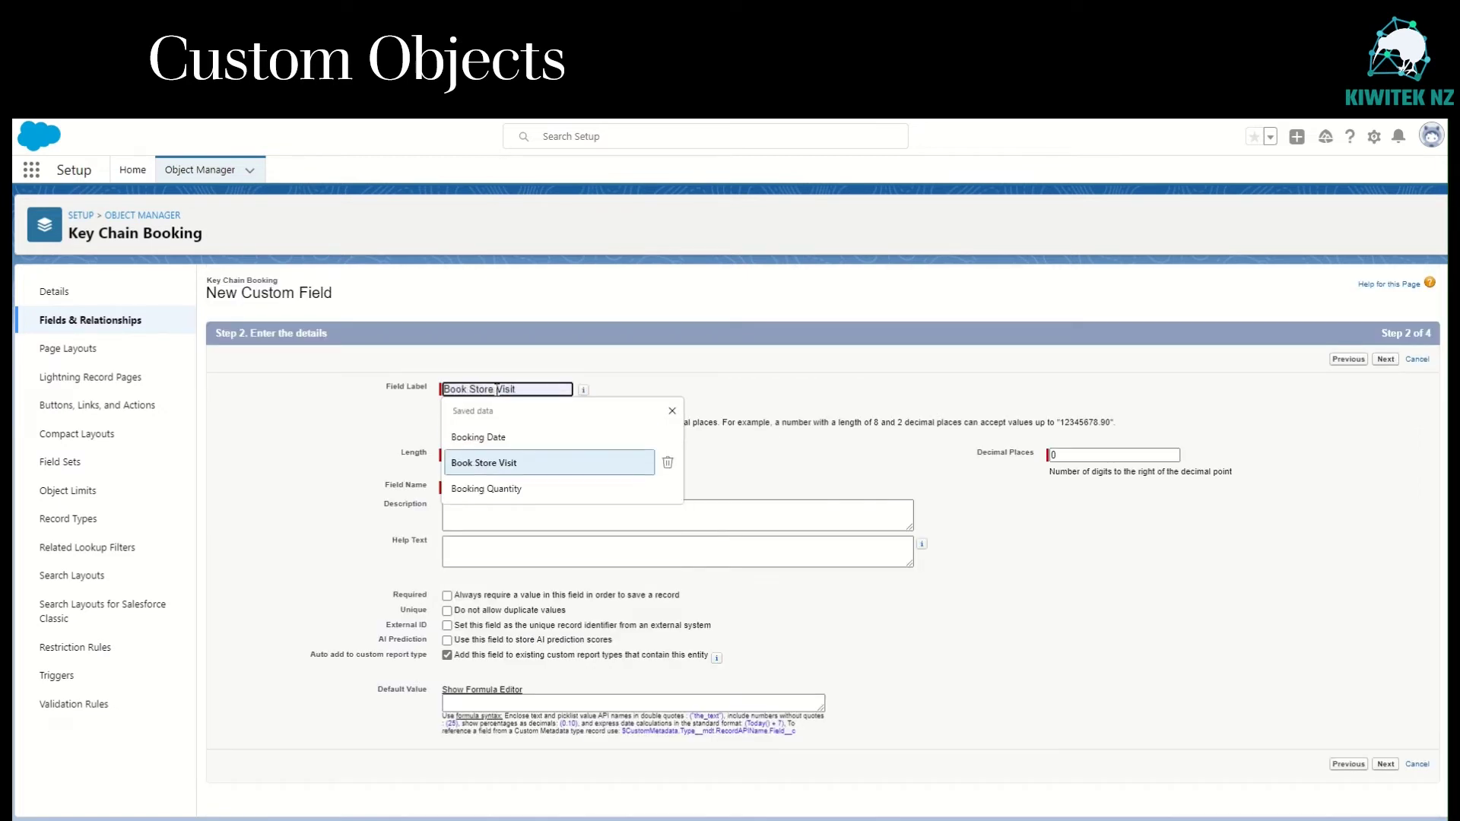
key(Return)
key(Tab)
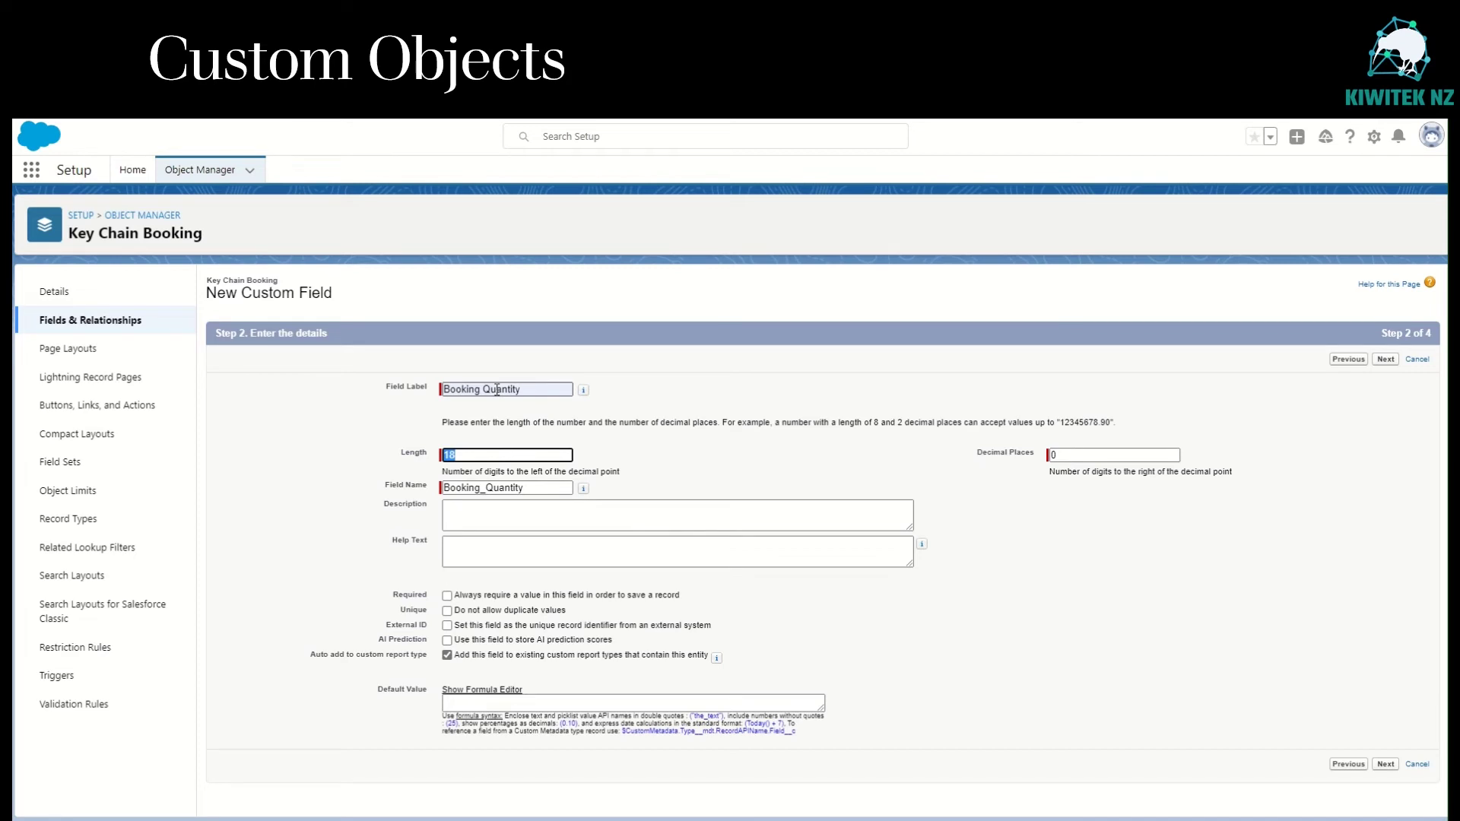
- Set the Booking Quantity length to 5, accept the default field security and page layout, and save the field
text(5)
key(Tab)
key(Tab)
key(Tab)
key(Tab)
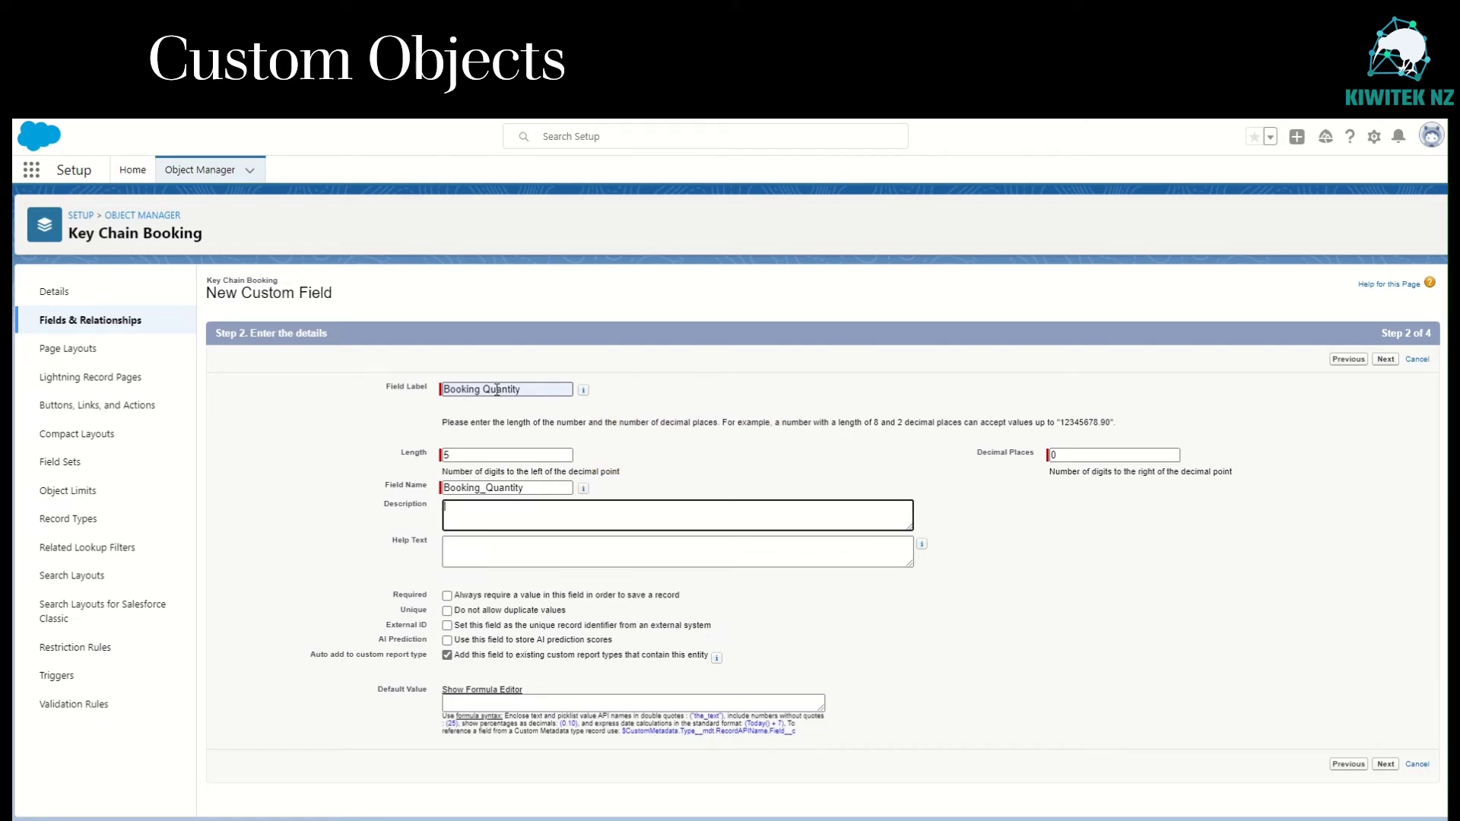
key(Tab)
key(Tab)
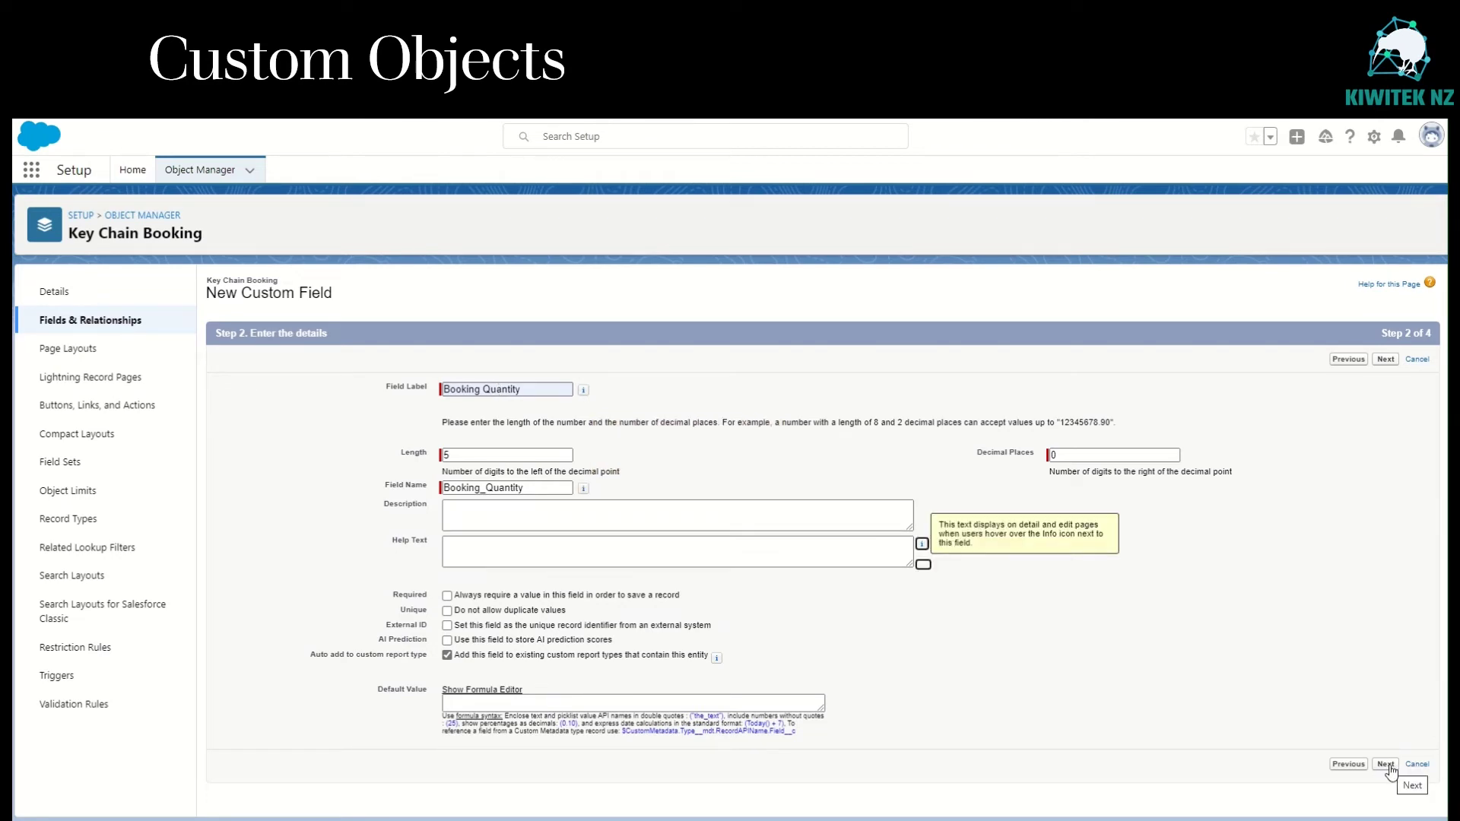
click(1387, 765)
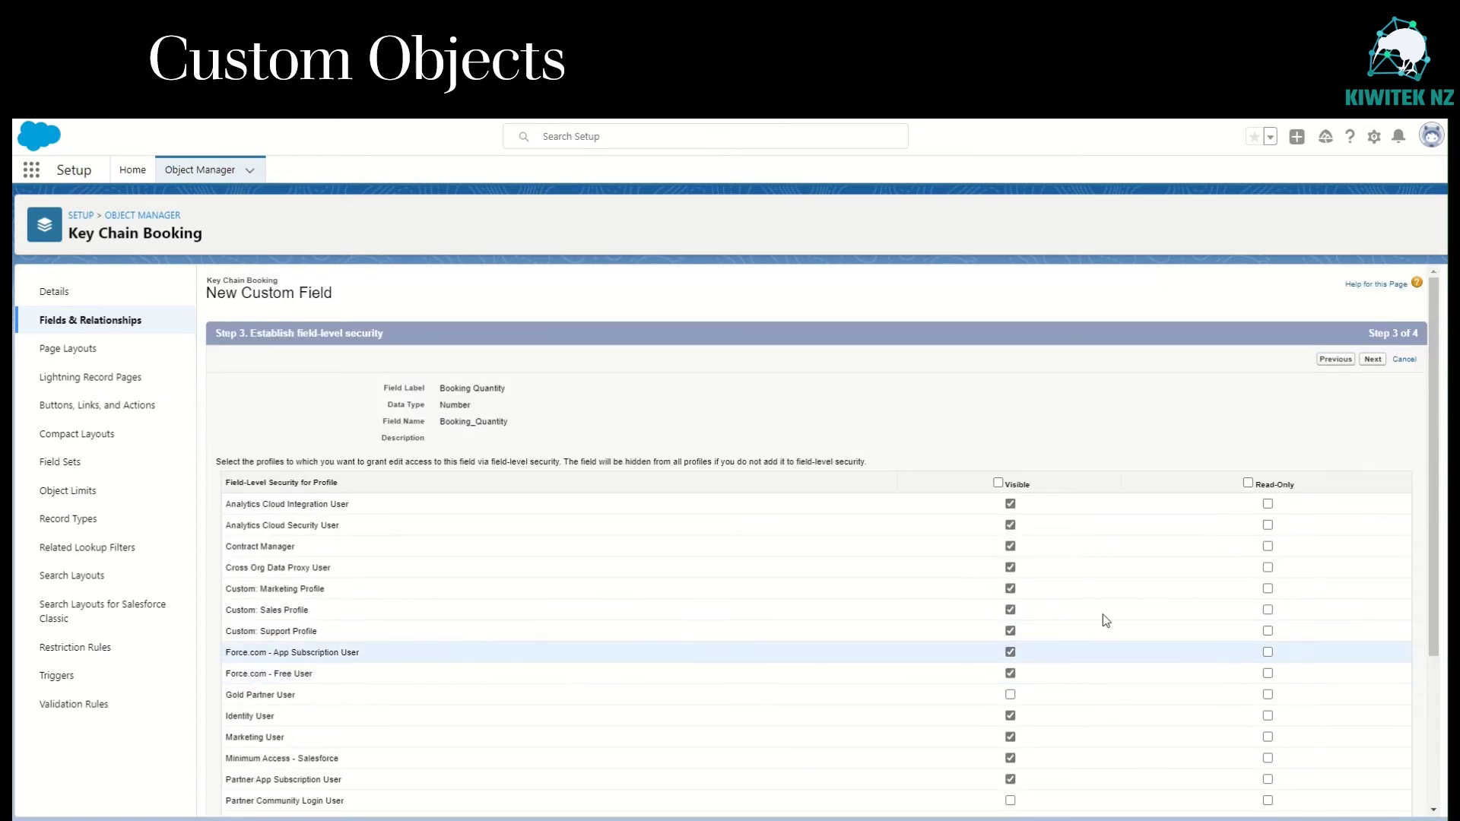
click(1372, 359)
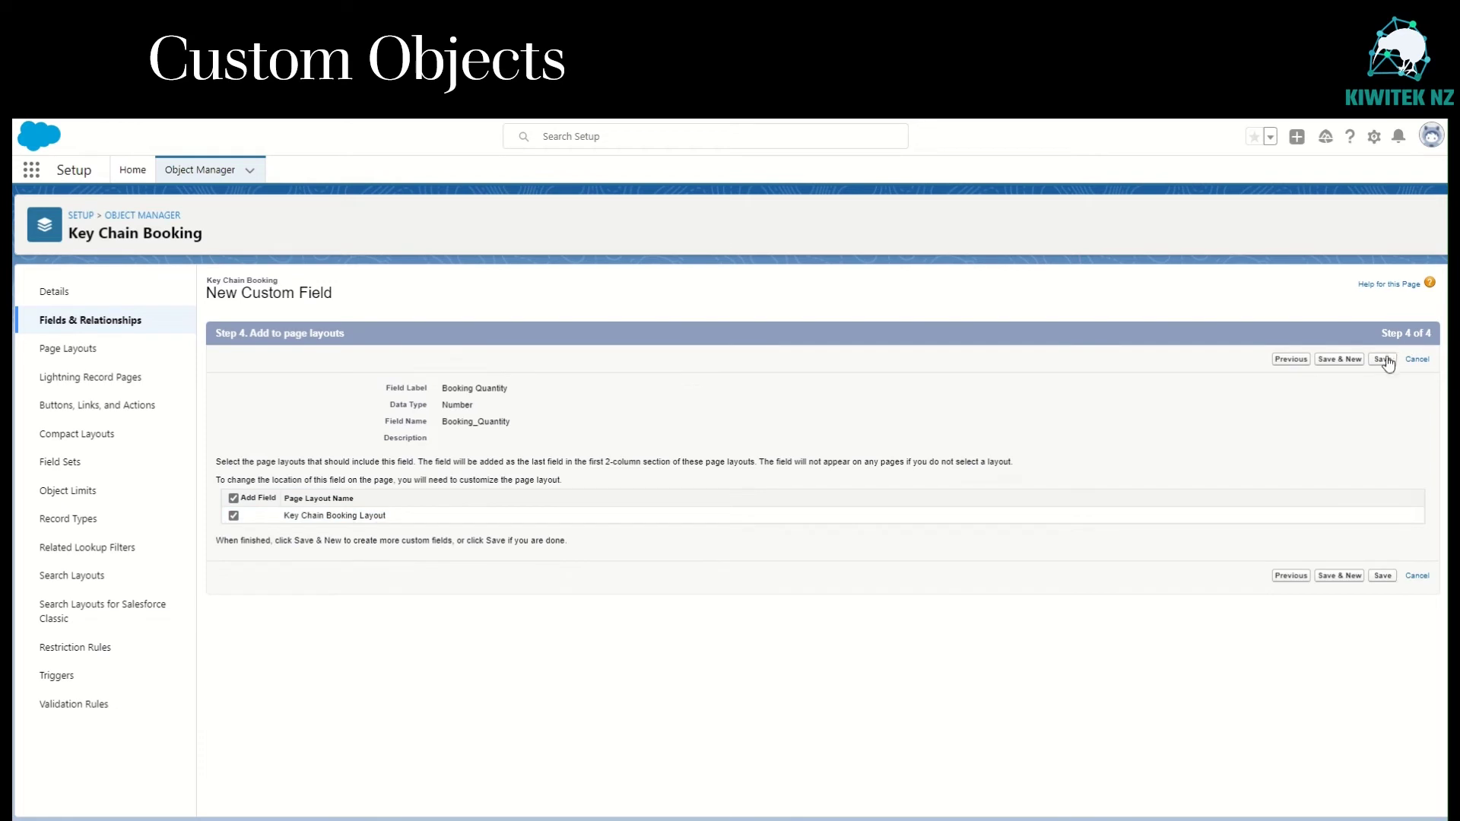
click(1383, 360)
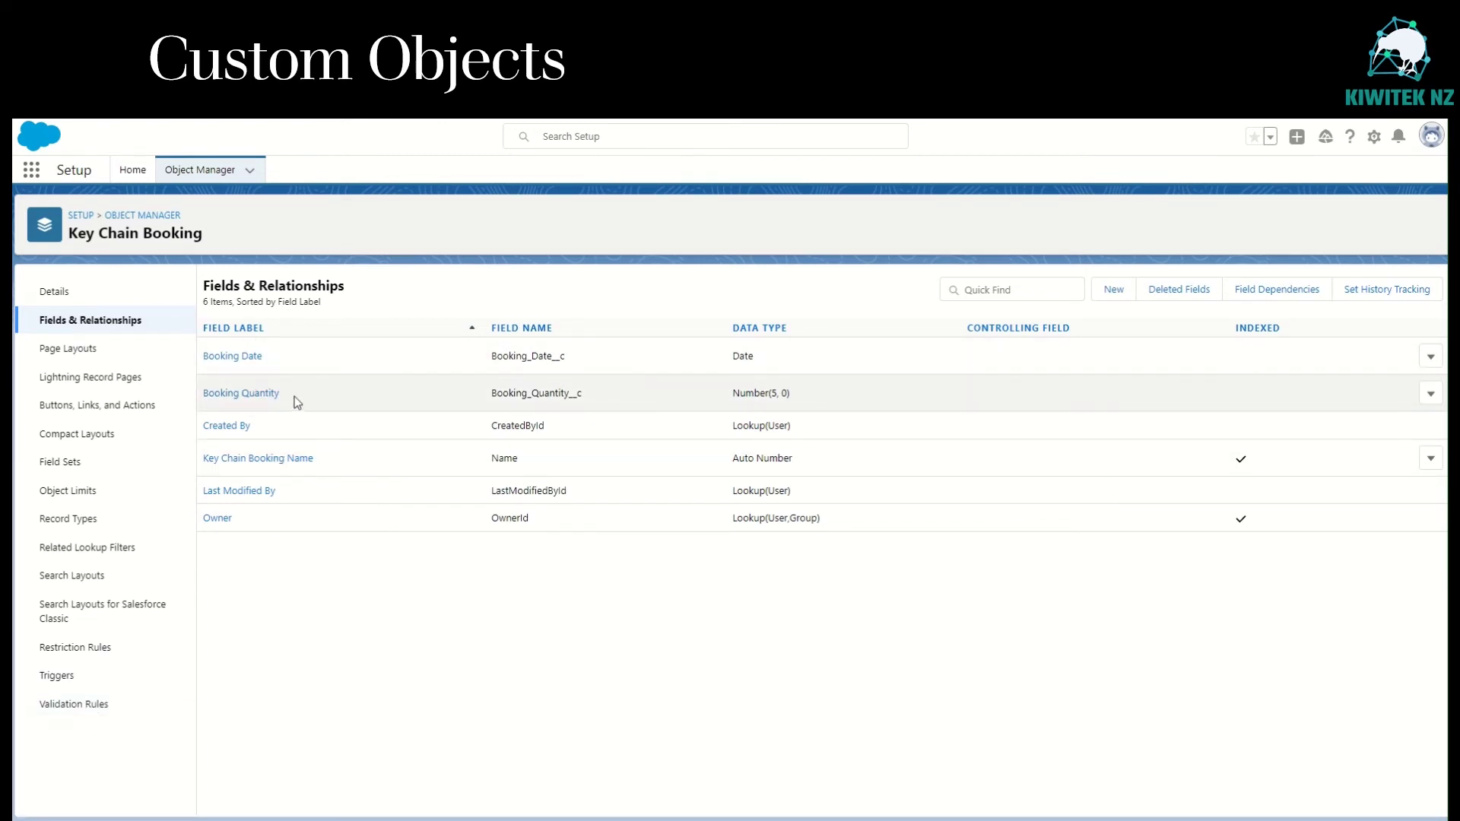
- Start a new validation rule on the Key Chain Booking object named Booking_Quantity_should_be_positive
click(84, 704)
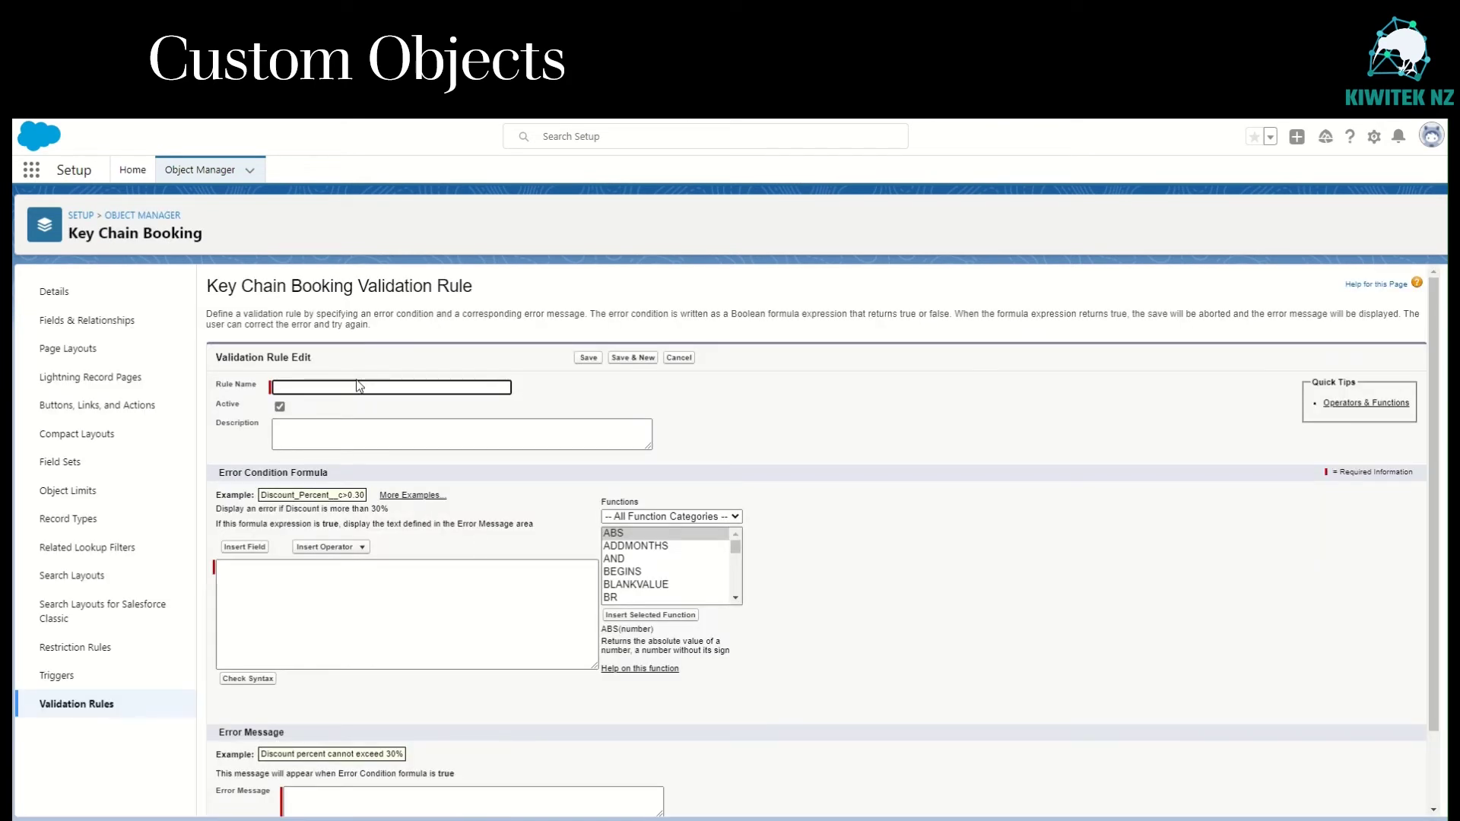
click(370, 389)
text(Booking Quantity should be positive)
key(Tab)
key(Tab)
- Set the rule's error condition formula to Booking_Quantity__c <= 0, inserting the field from Key Chain Booking, and check its syntax
click(244, 547)
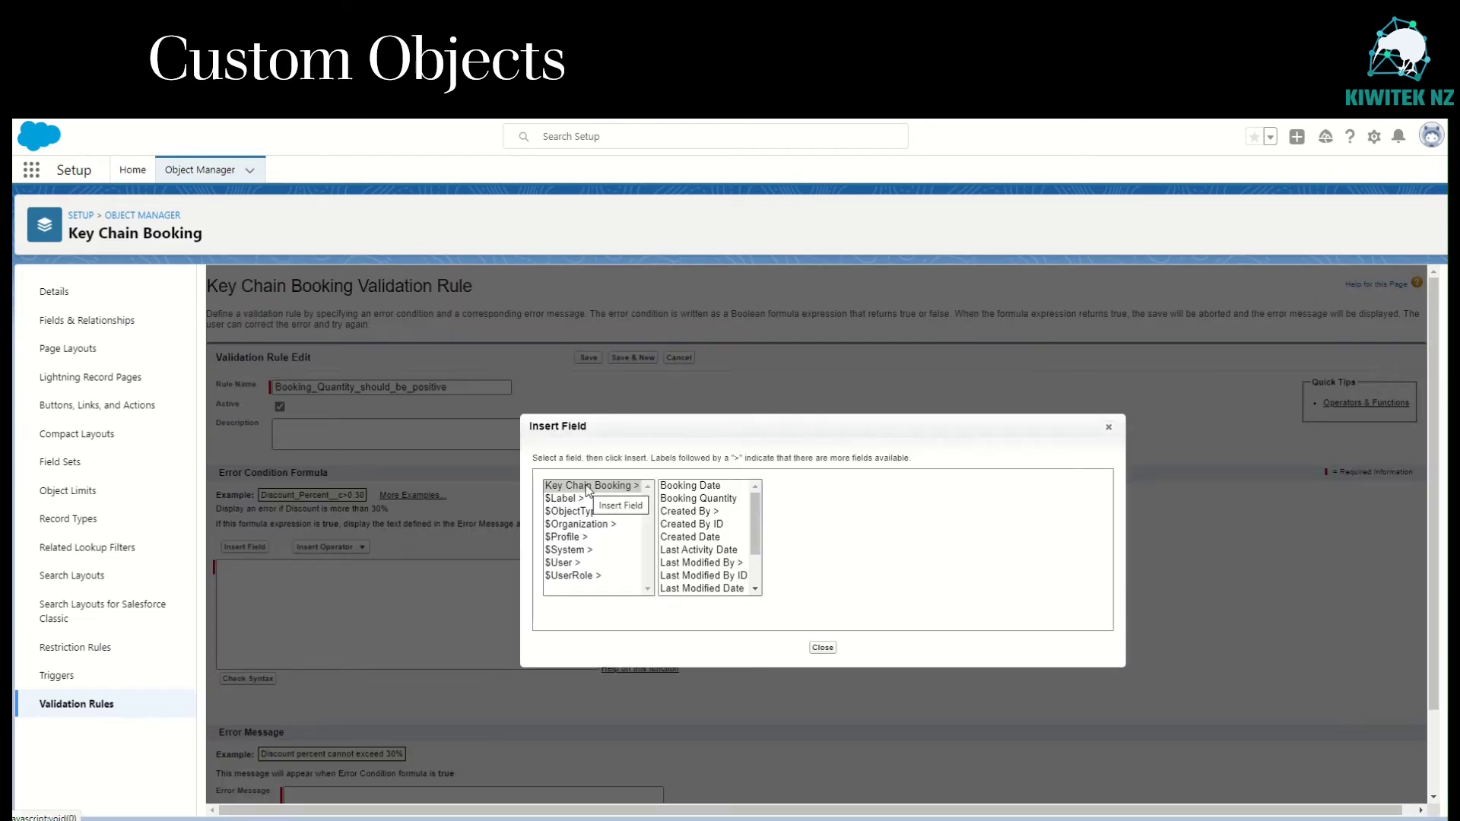
click(706, 500)
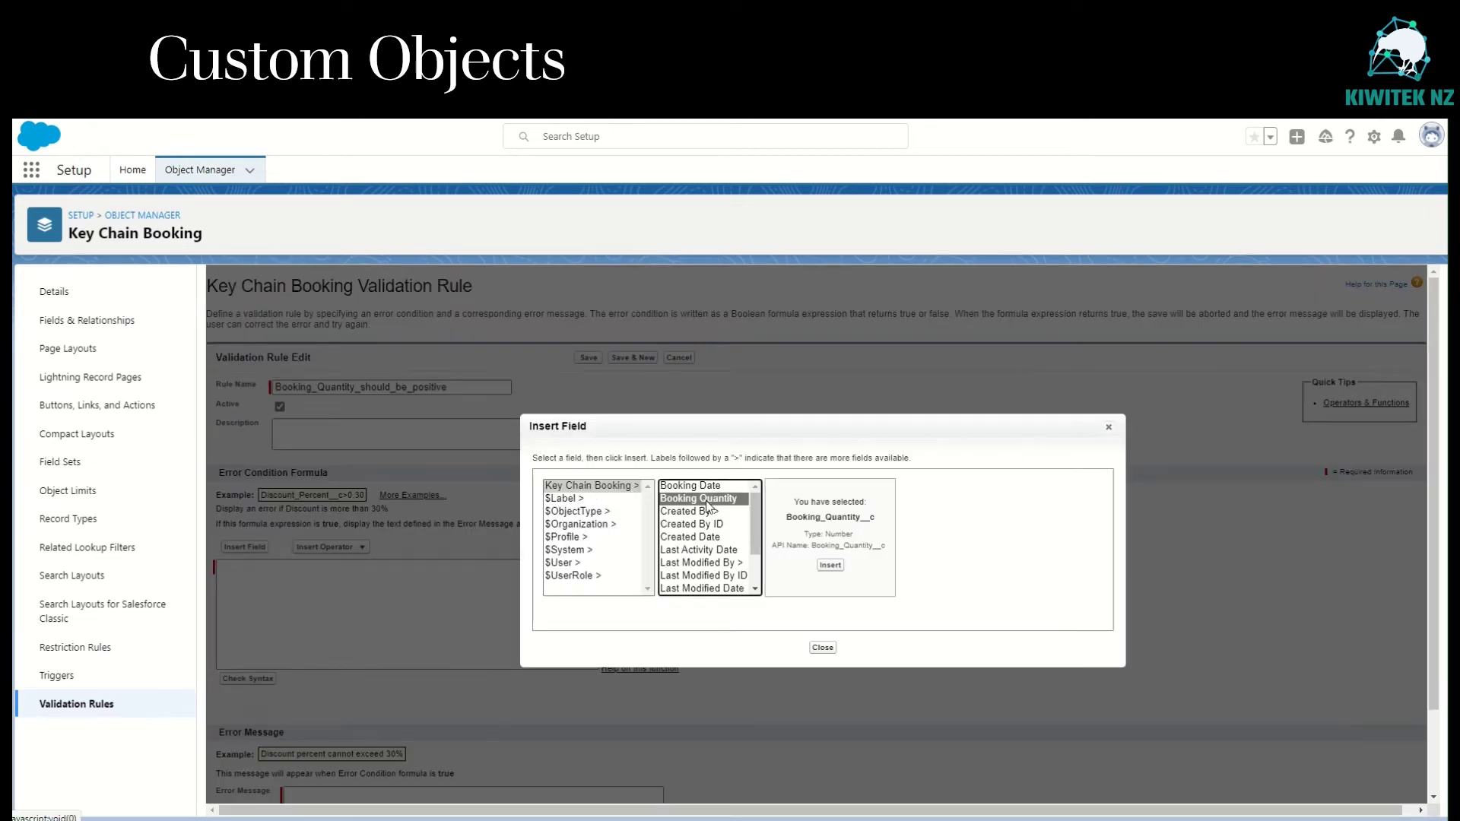
click(831, 567)
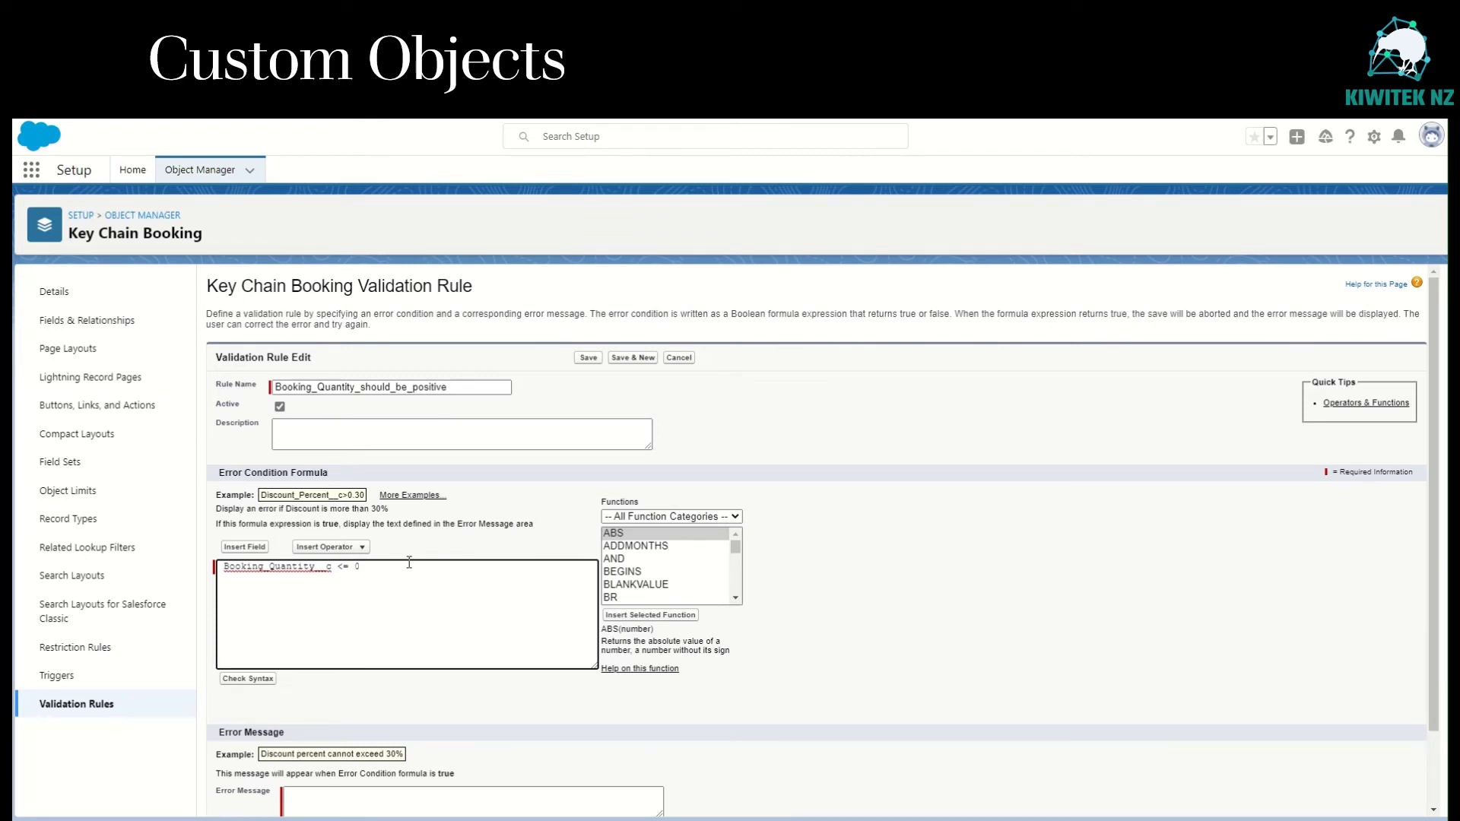
click(248, 679)
- Set the error message to "Booking Quantity cannot be Zero or negative", locate it at the Booking Quantity field, and save the rule
scroll(320, 692, down, 1)
click(363, 711)
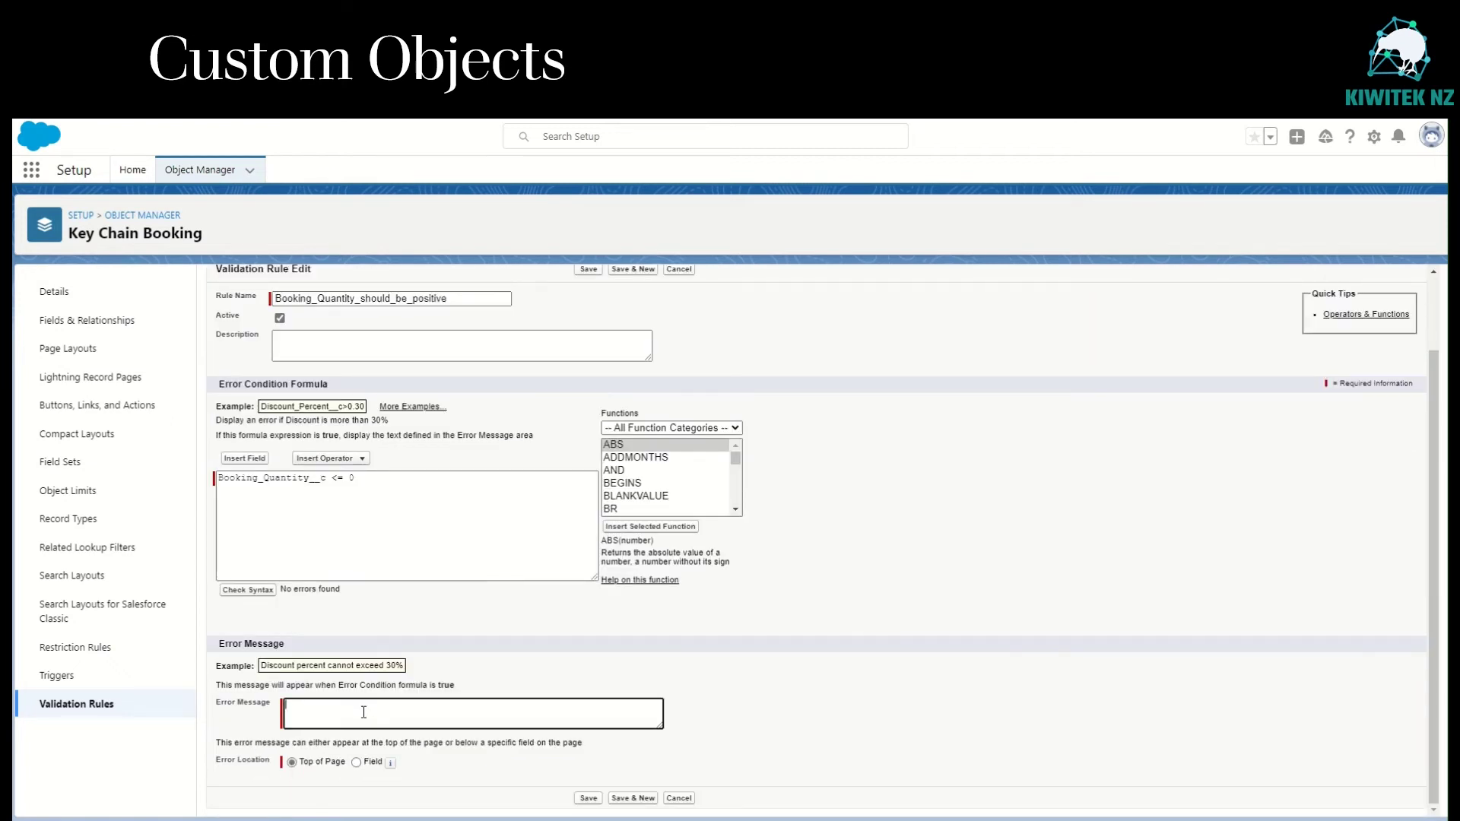
text(Booking Quantity cannot be Zero or negative)
click(368, 762)
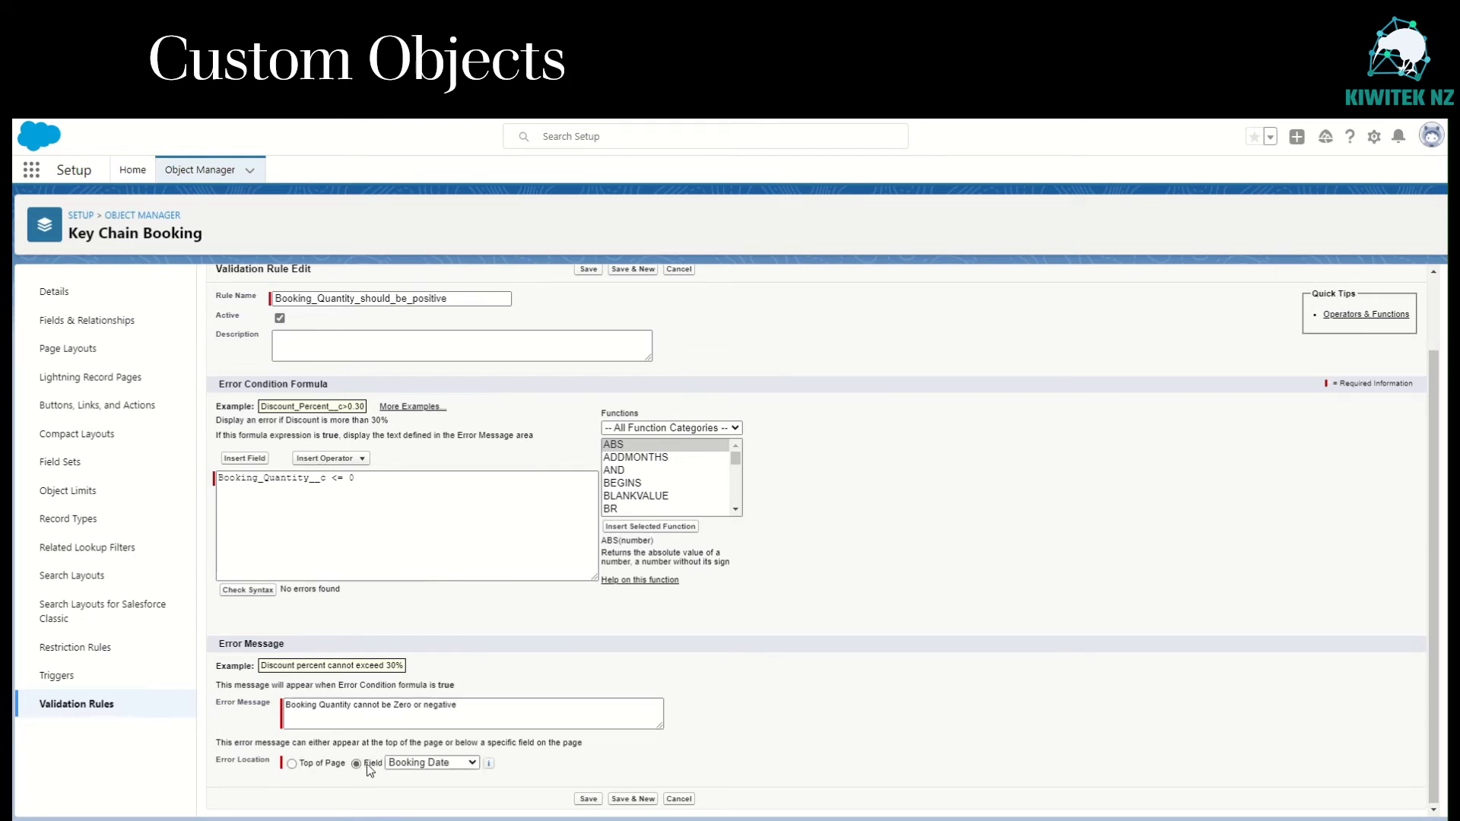
click(420, 764)
click(447, 792)
click(588, 800)
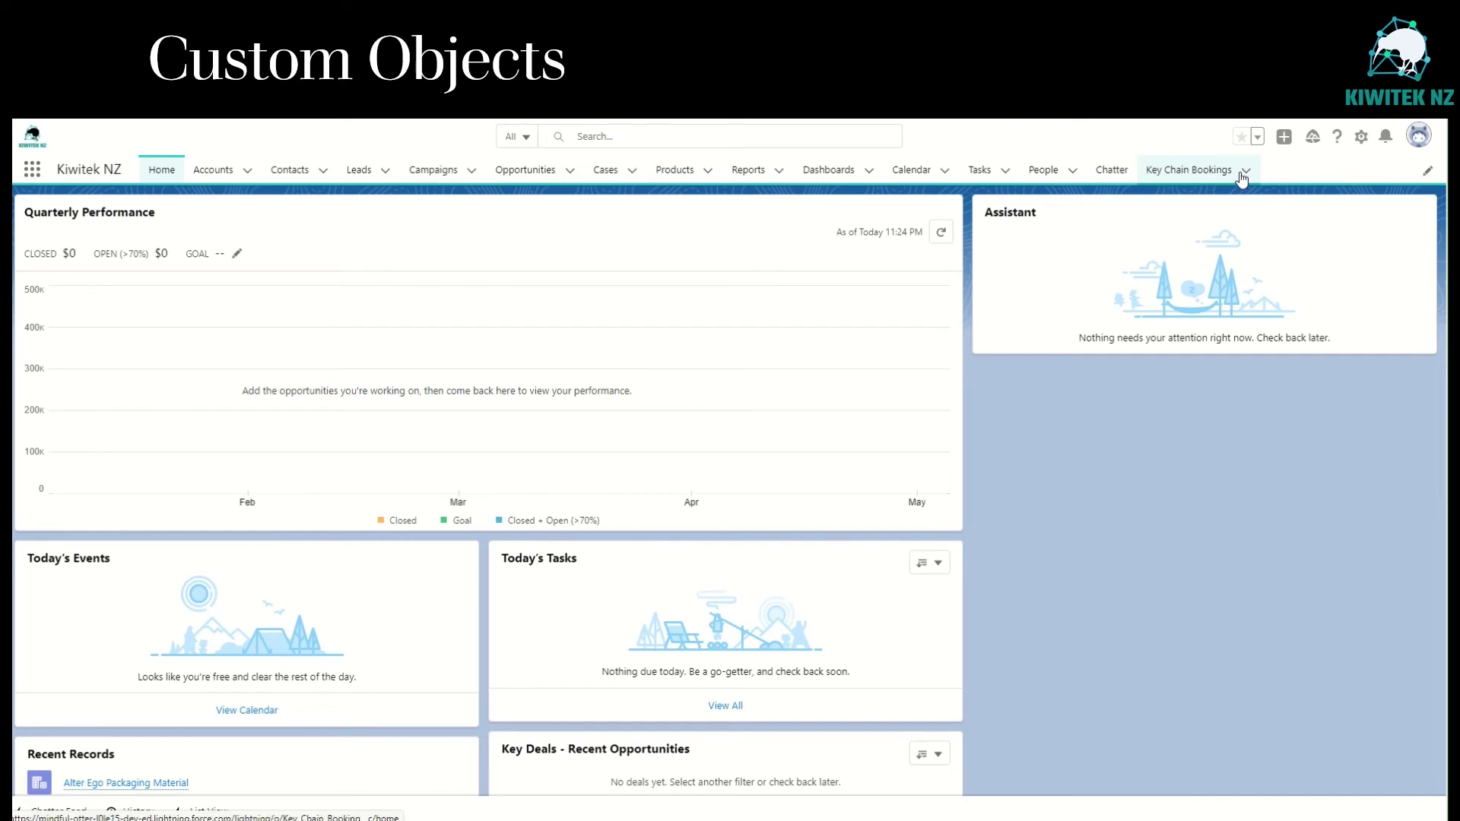
- Search the app launcher for "key" and open the custom Tabs page in Setup
click(32, 174)
text(key)
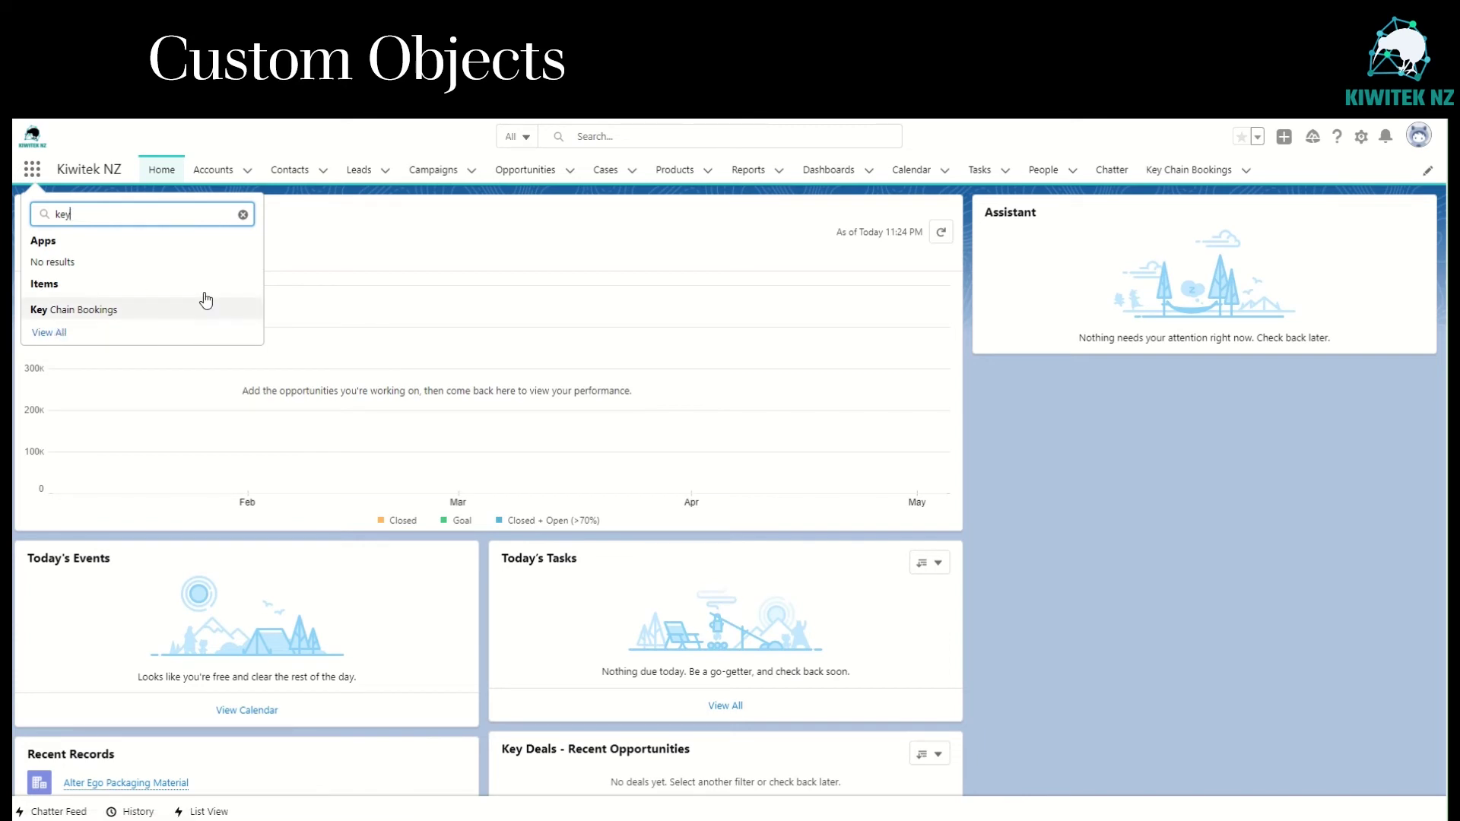
click(1362, 137)
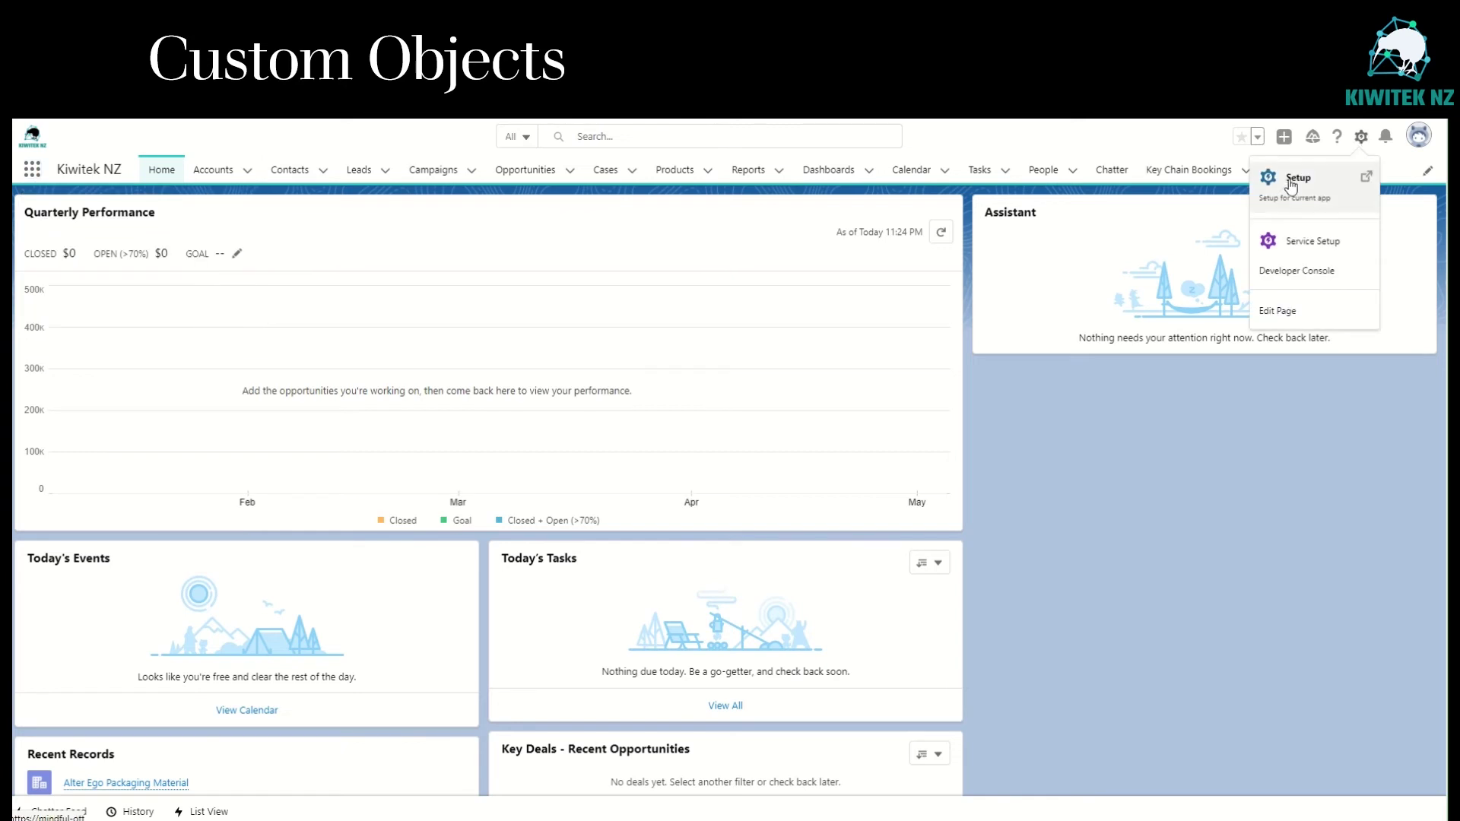
click(1263, 189)
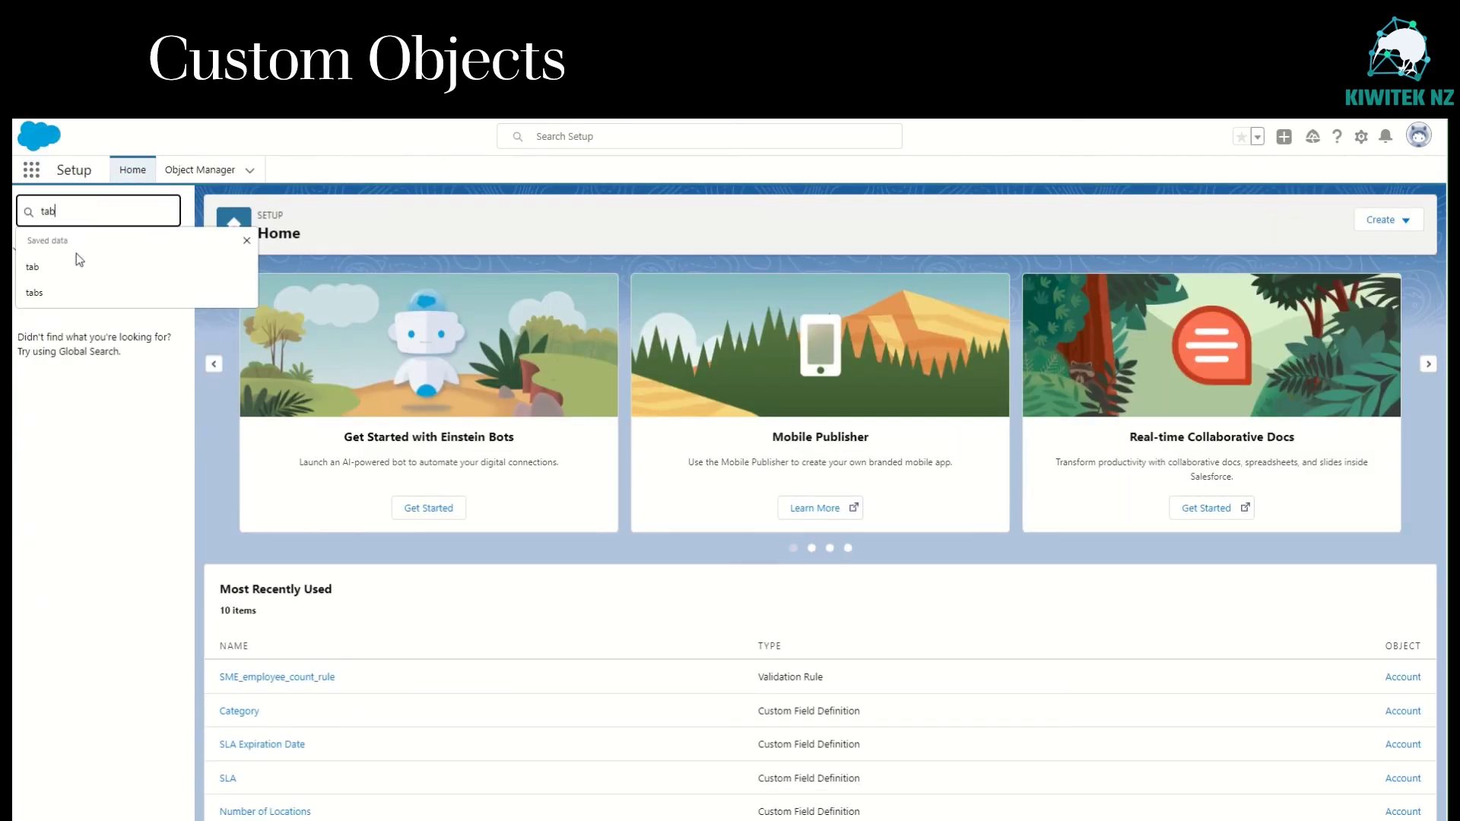
click(57, 301)
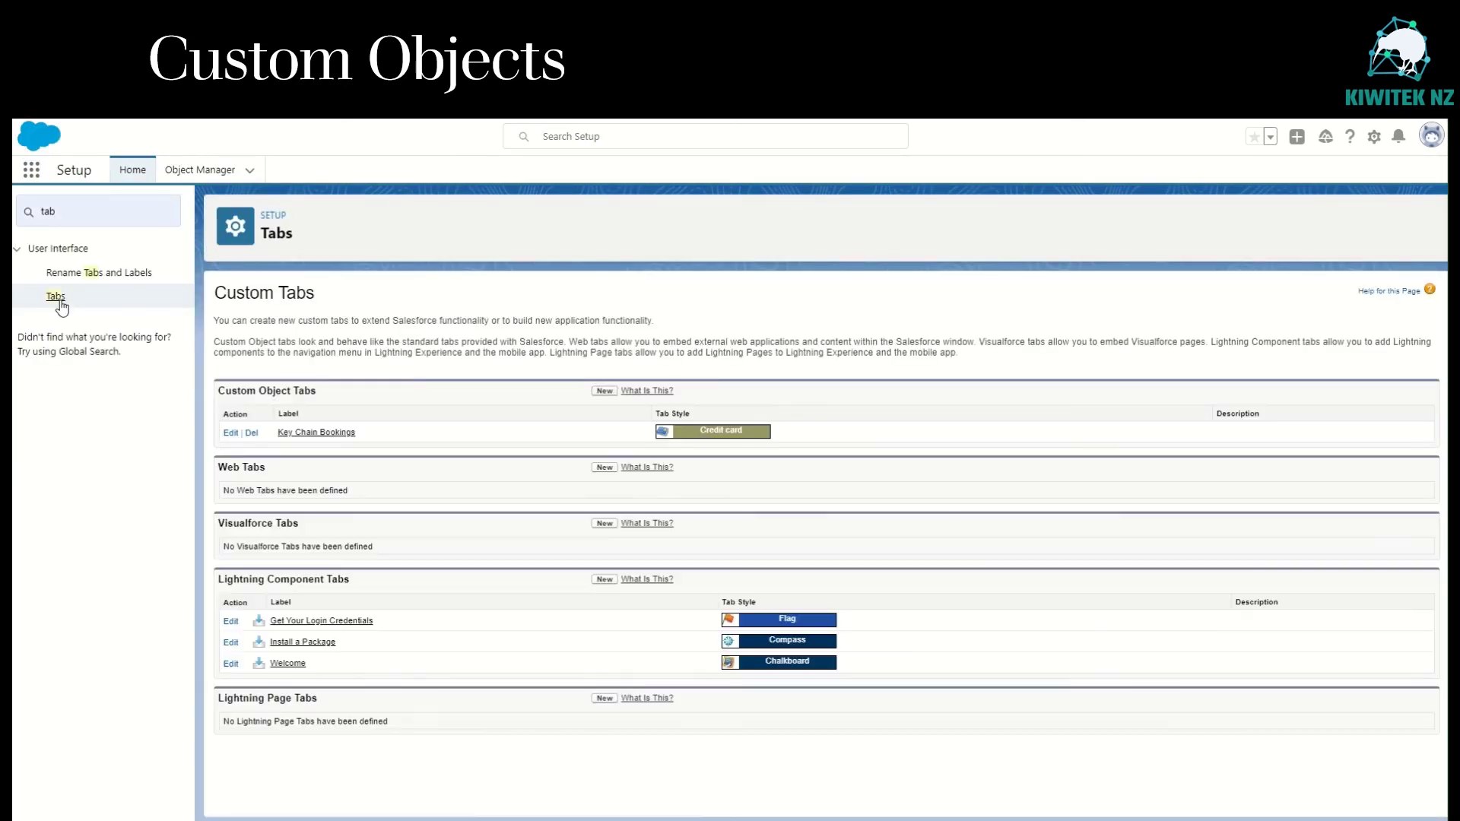
drag(214, 294, 326, 302)
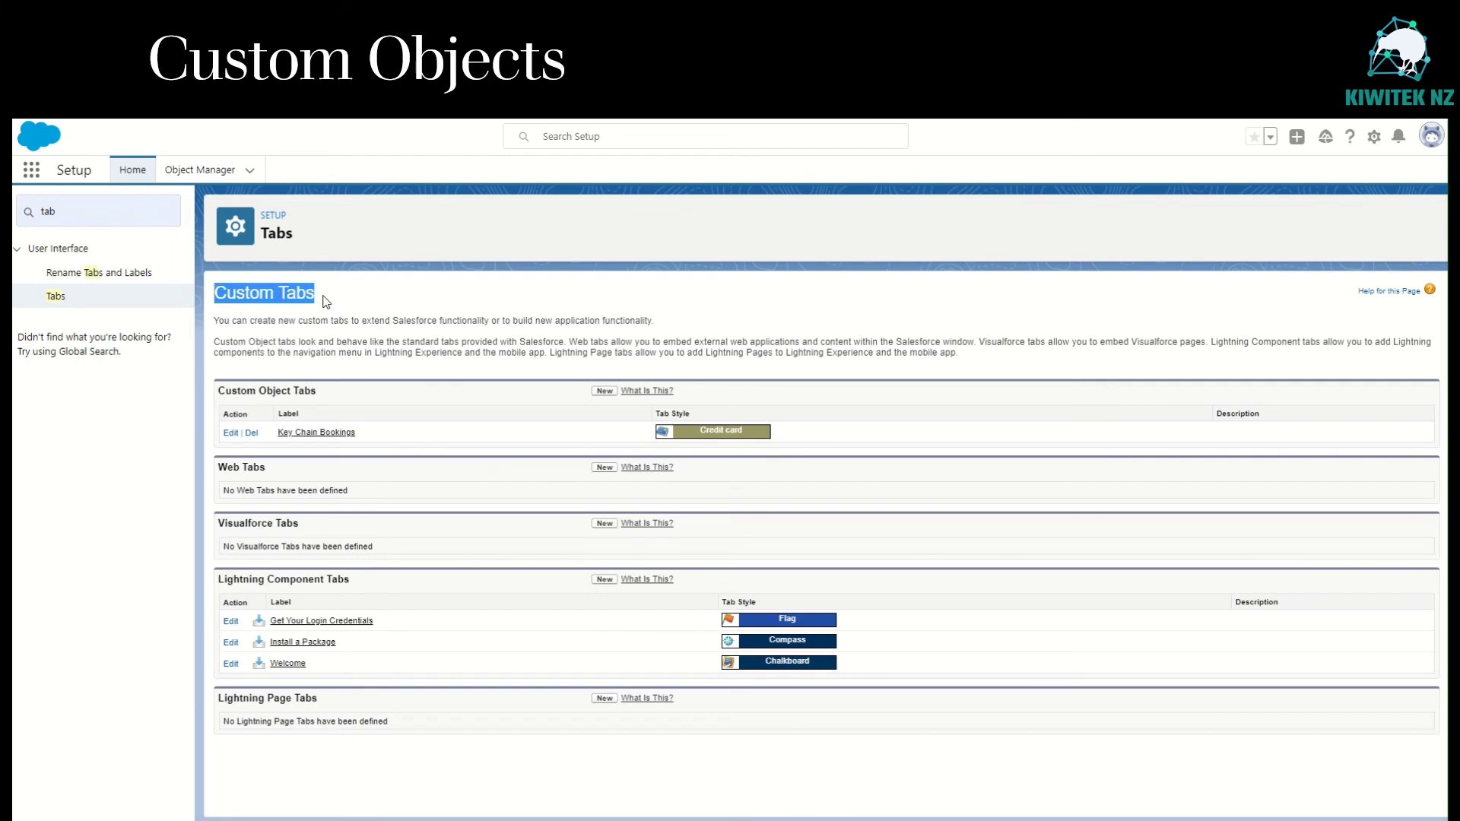
- Start a new custom object tab for Key Chain Model, pick a tab style, and continue to the profile settings
click(604, 391)
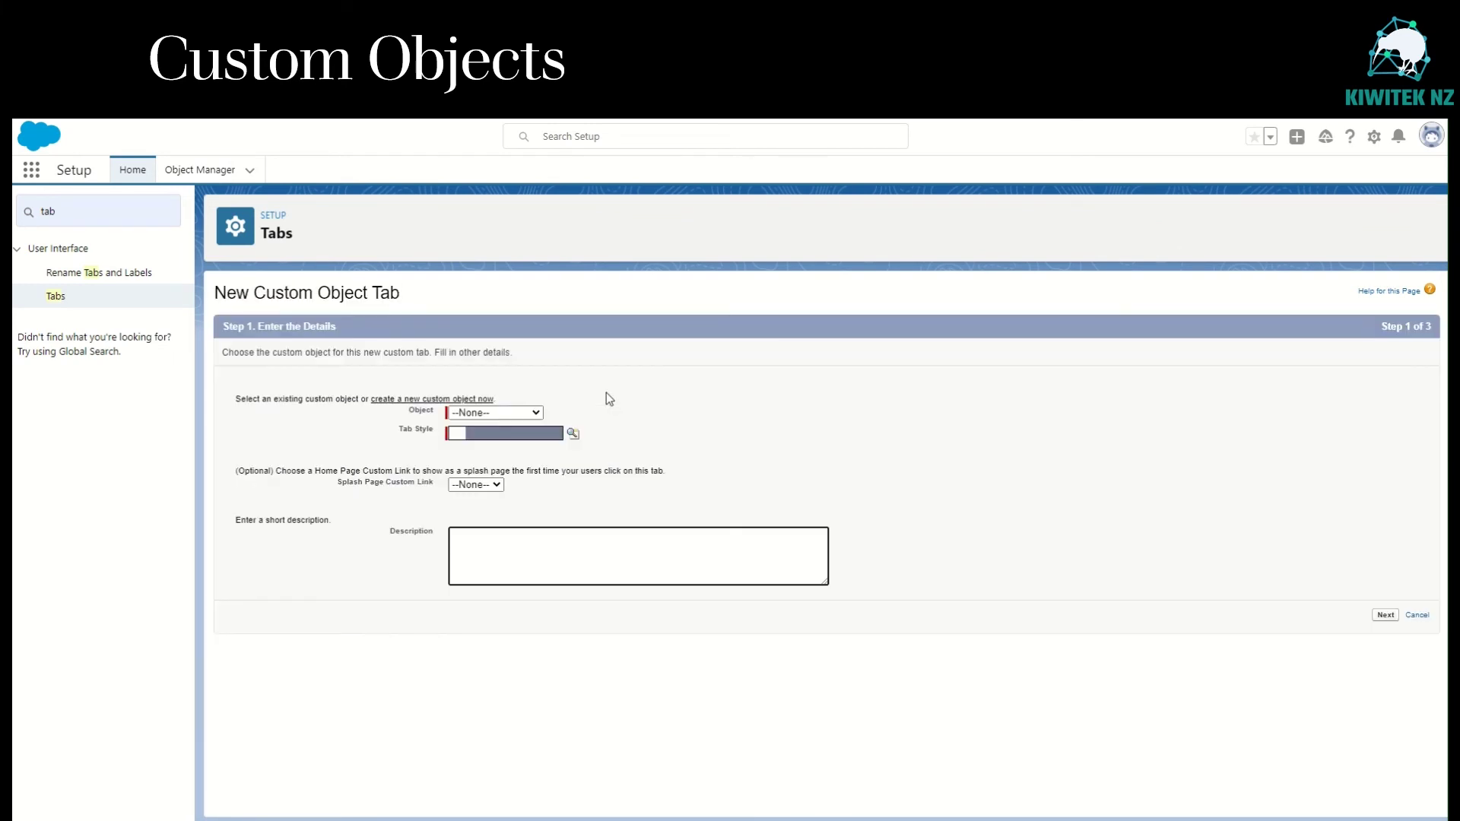
click(531, 413)
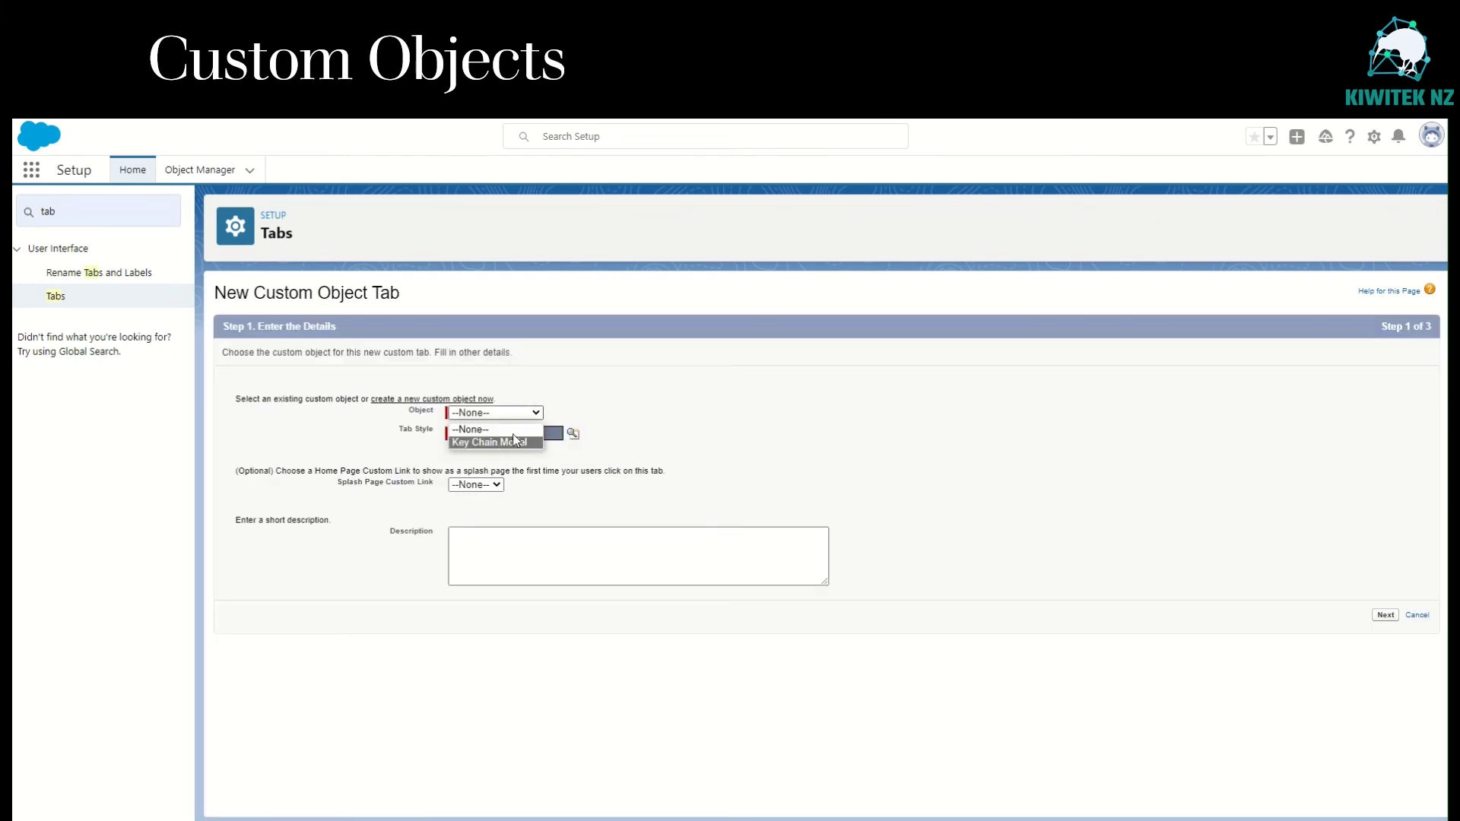
click(513, 444)
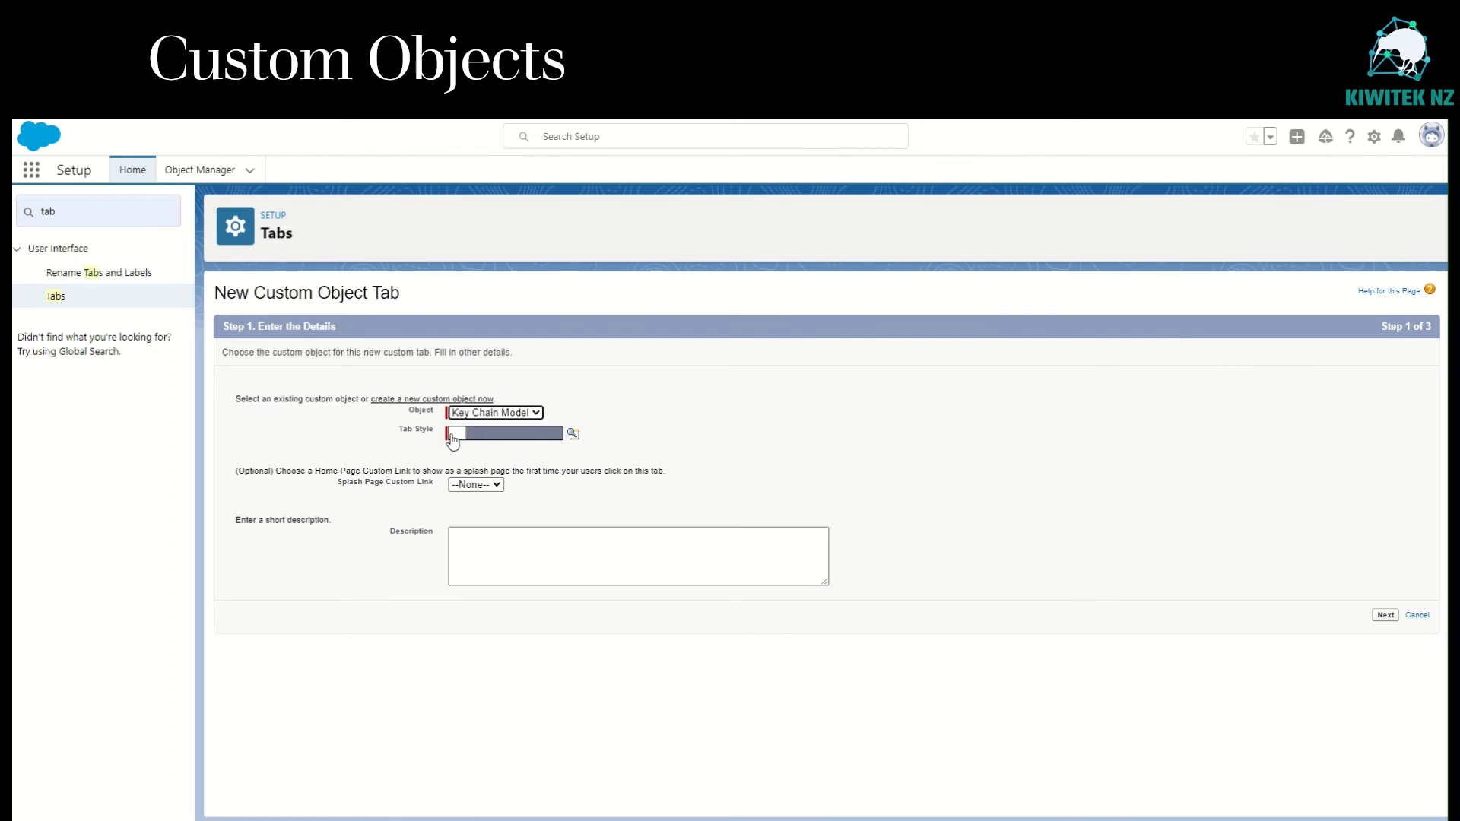
click(572, 434)
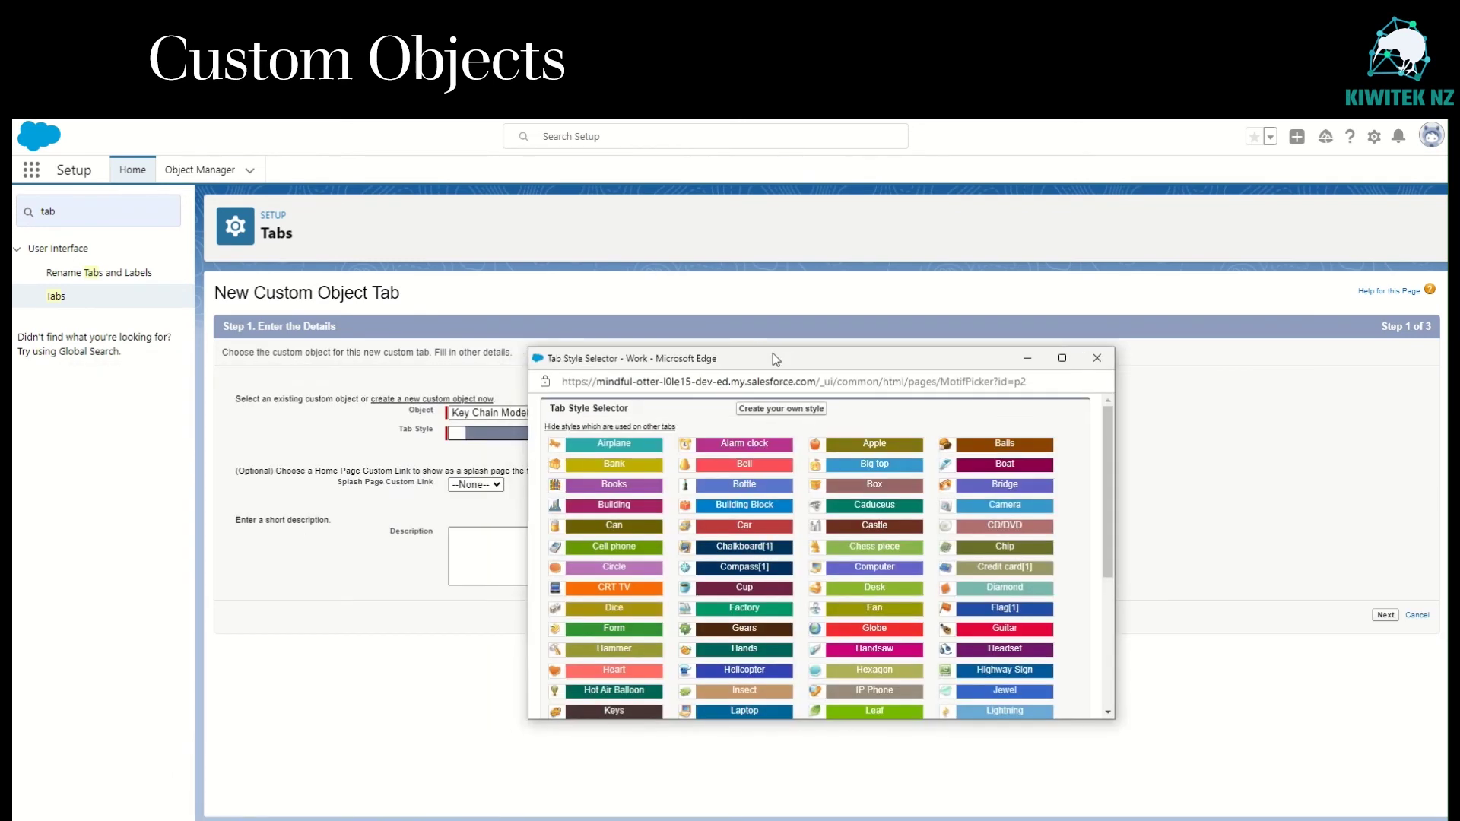
scroll(1059, 613, down, 1)
click(1011, 581)
click(1386, 614)
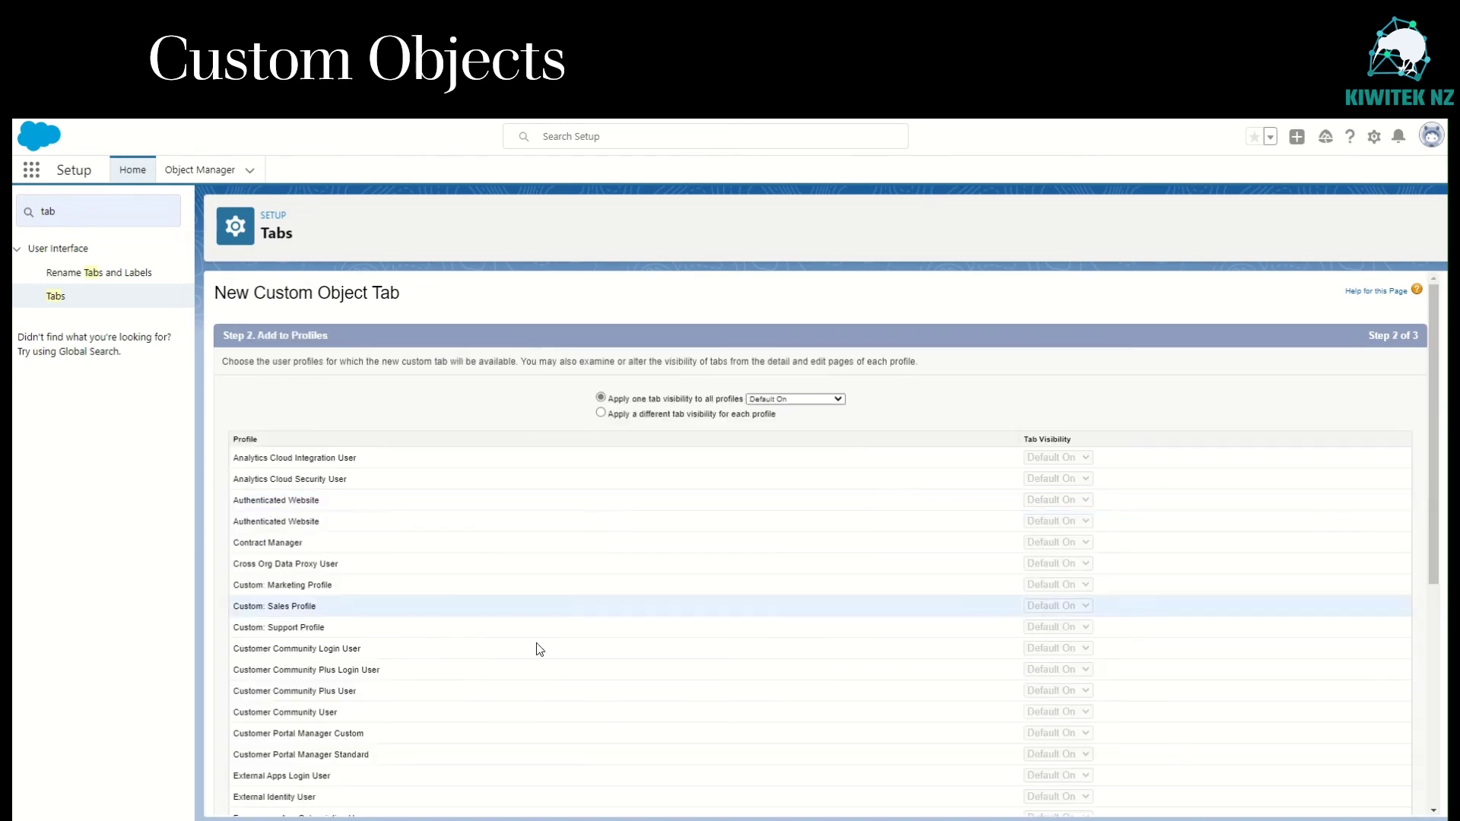
- Keep the tab Default On for all profiles and included in all custom apps, and save it
scroll(381, 715, down, 5)
scroll(377, 706, up, 5)
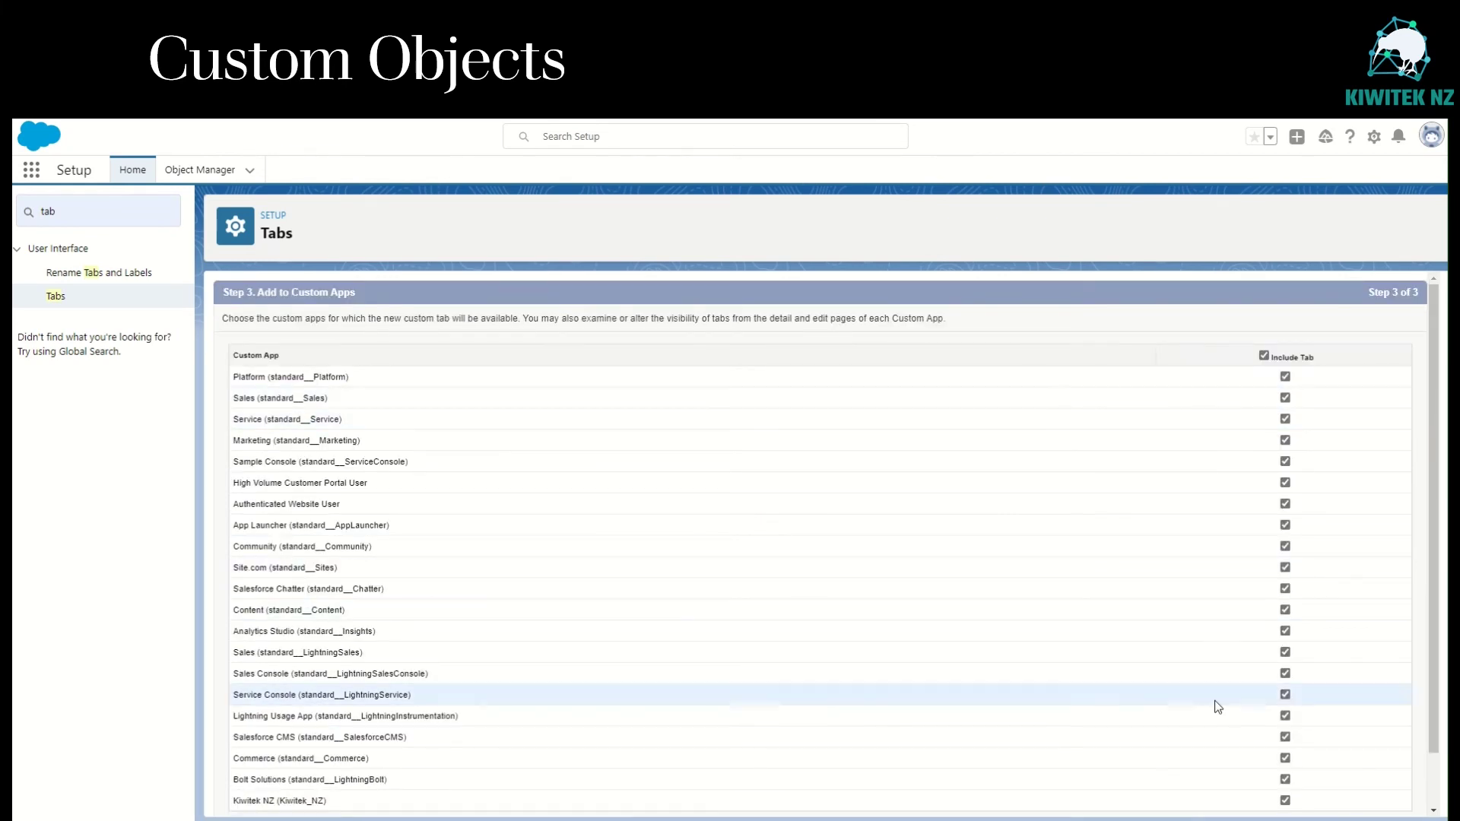
scroll(1305, 703, down, 1)
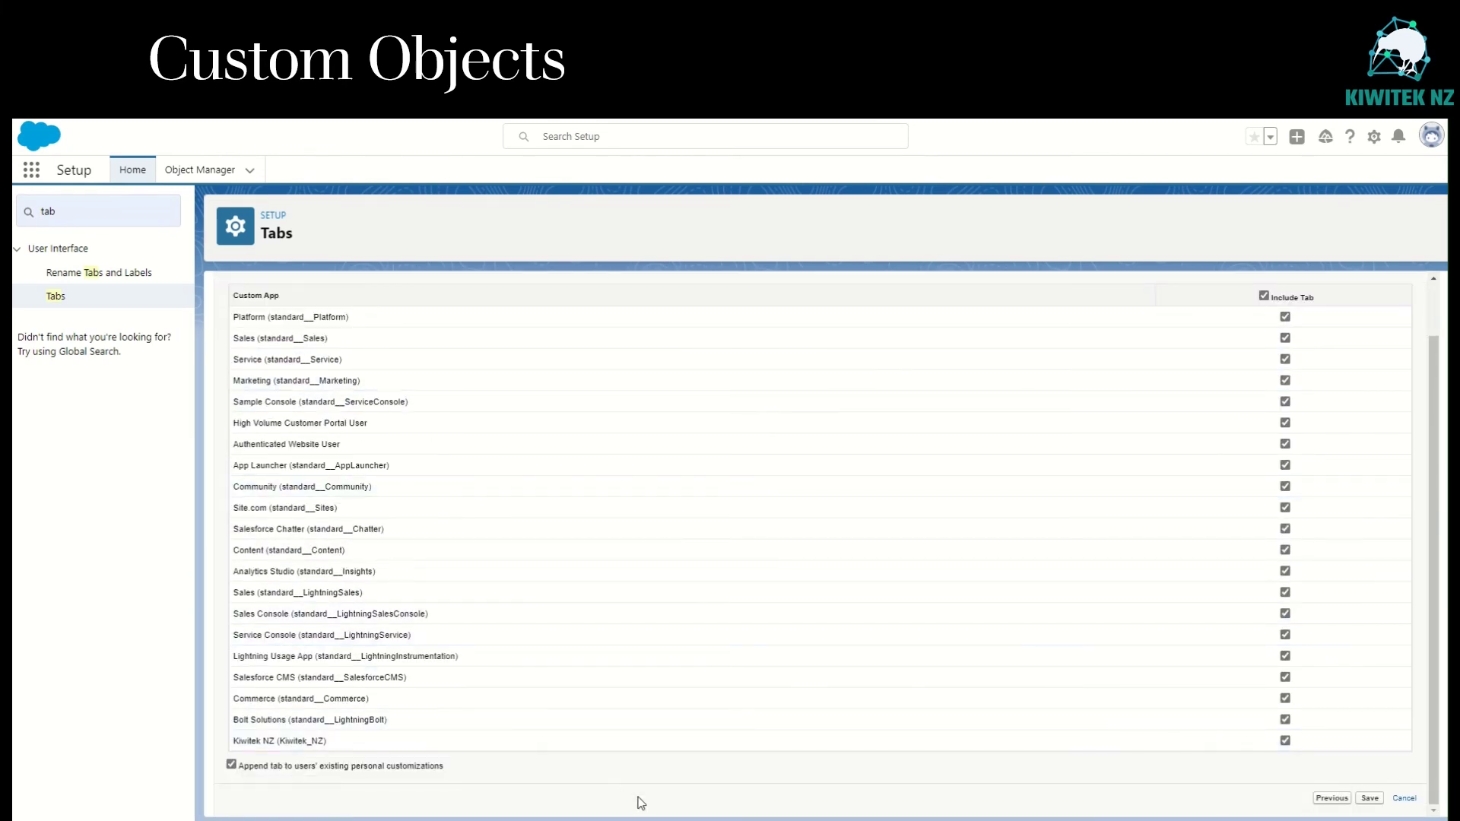
click(1371, 800)
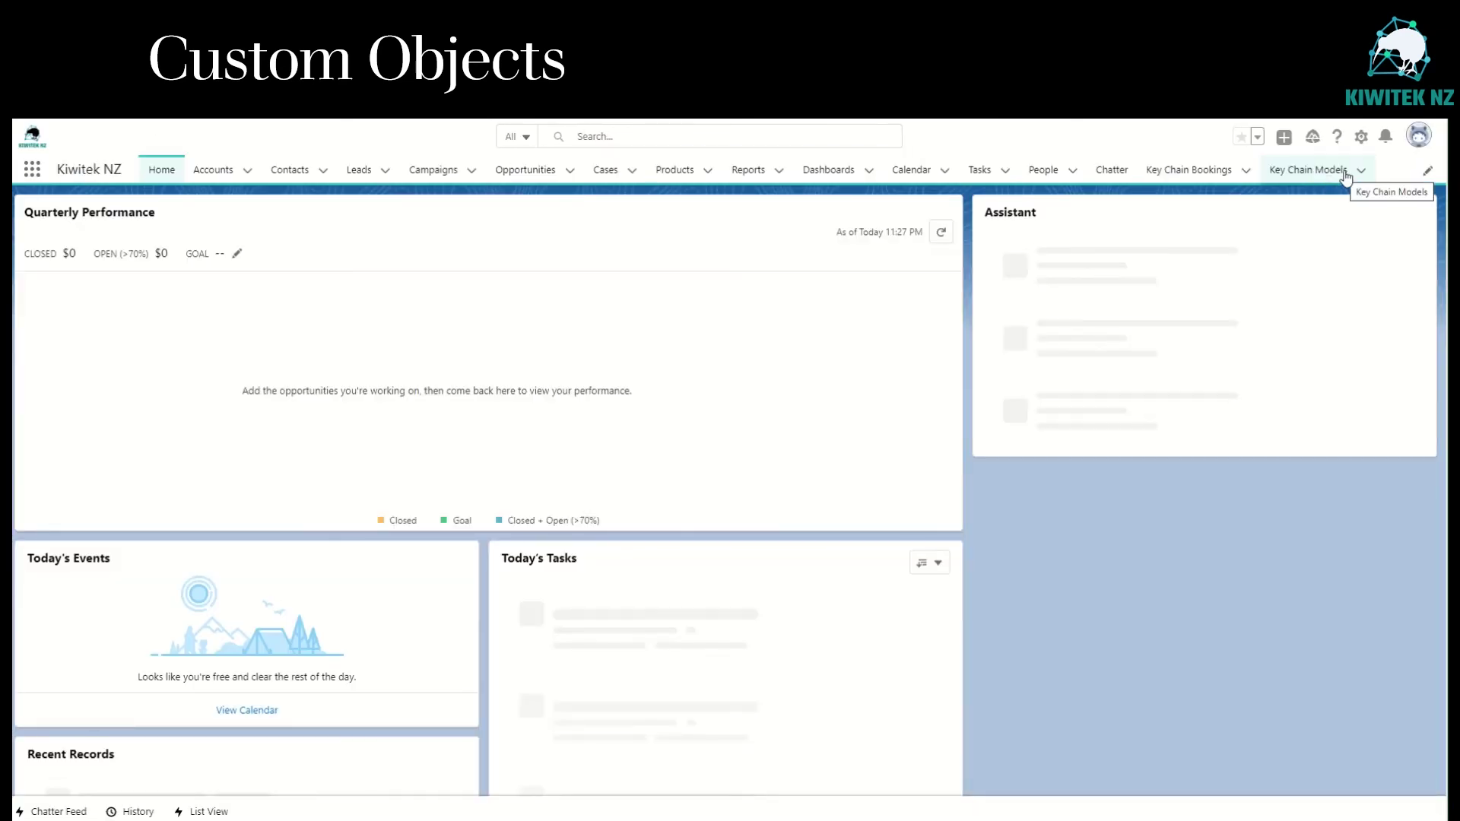
- Create a Key Chain Model record named Car Key Chain with weight 10, unit gm and material Steel, saving it to start another
click(1361, 171)
click(1360, 199)
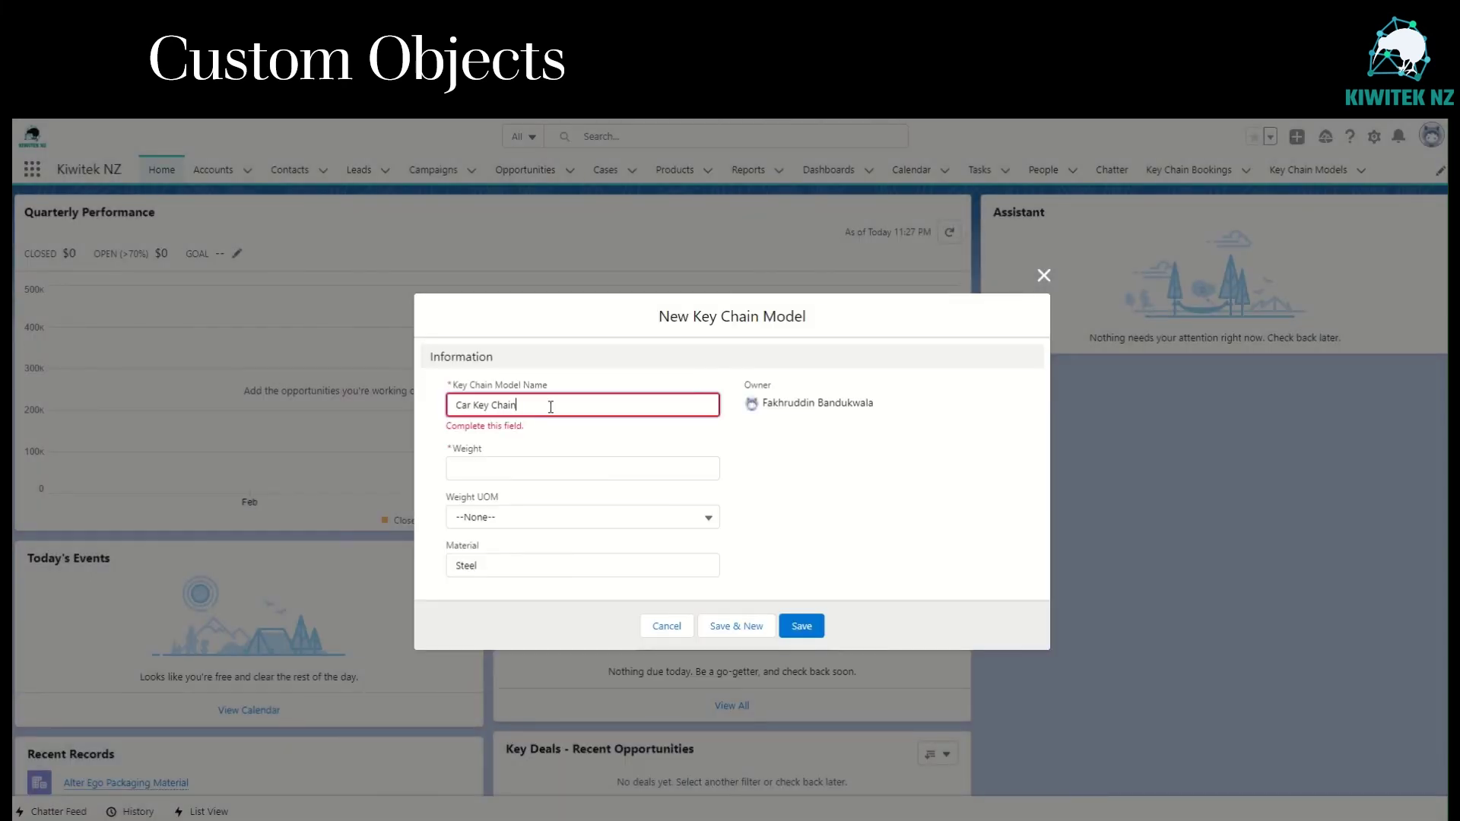
key(Tab)
text(10)
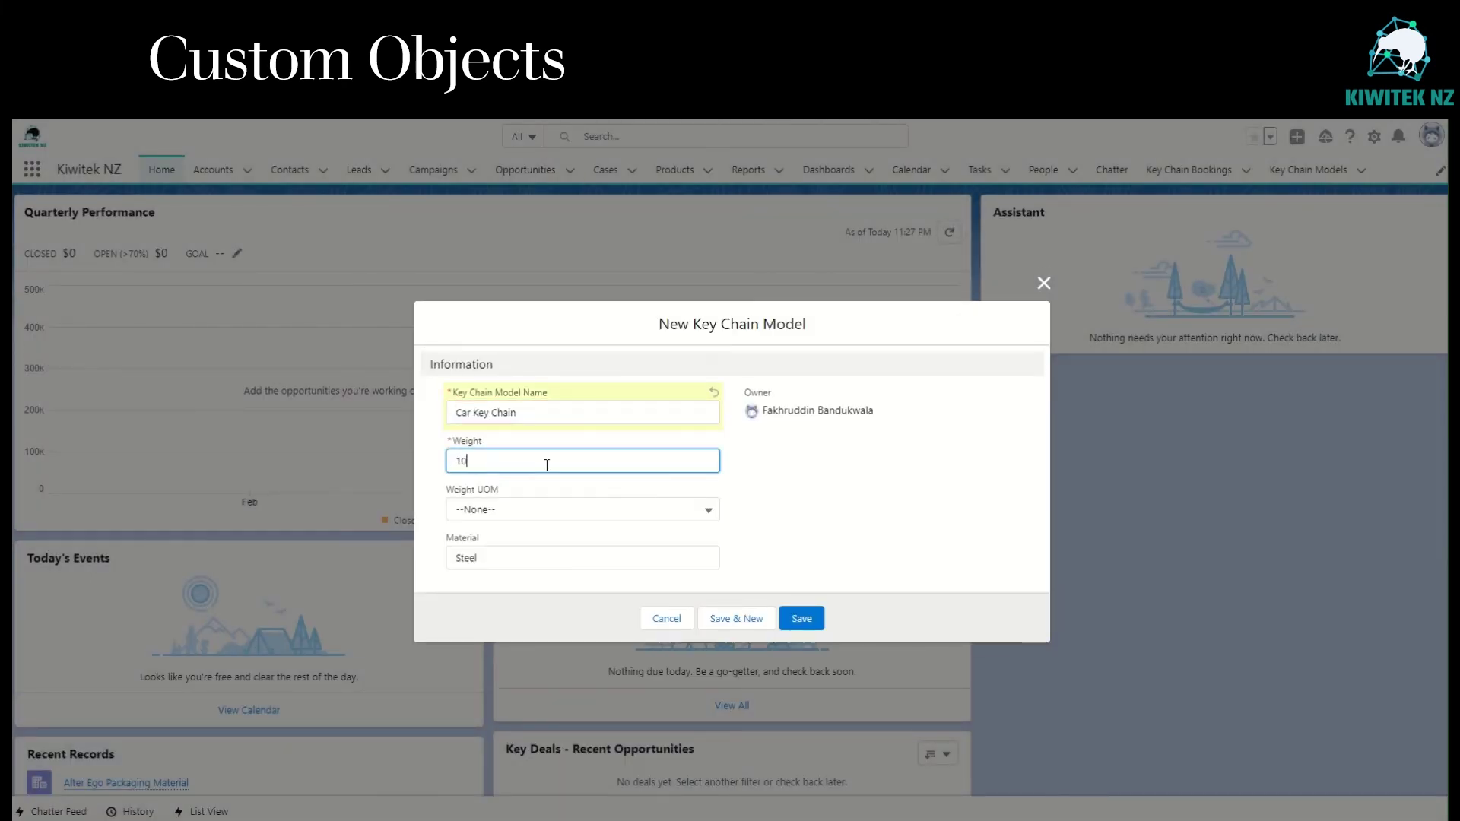
key(Tab)
key(Down)
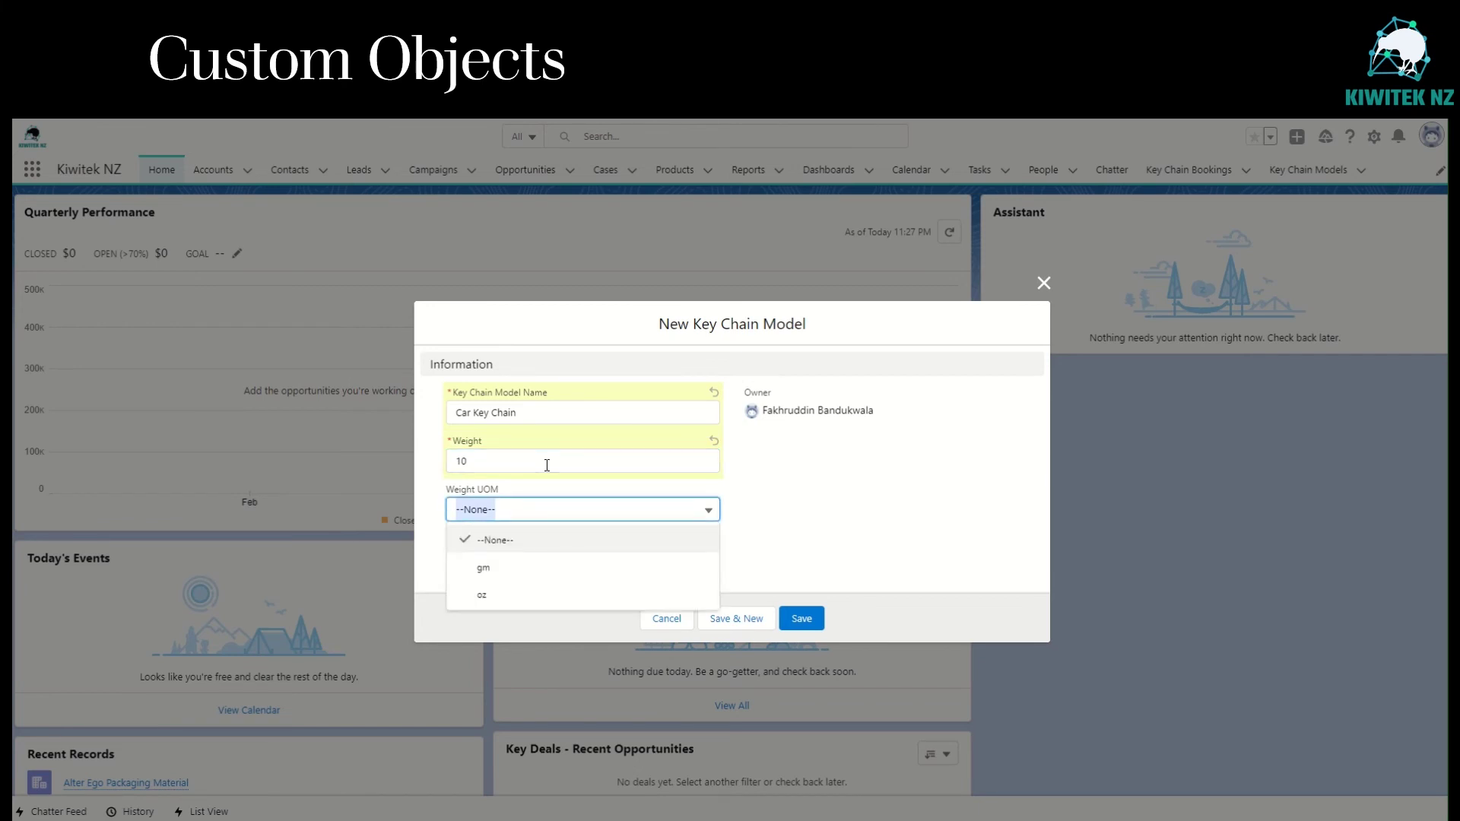
click(498, 575)
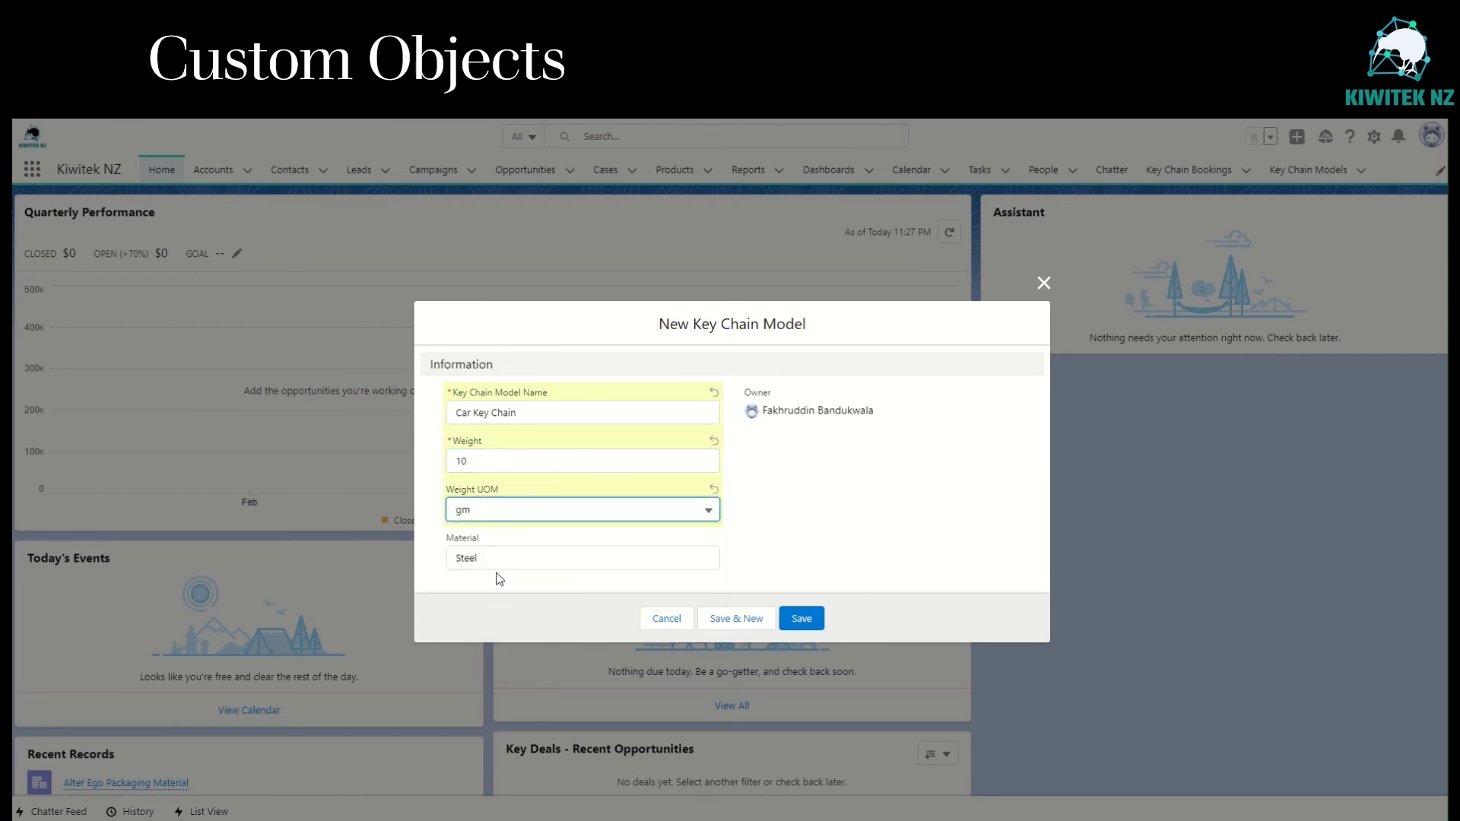
drag(523, 560, 405, 545)
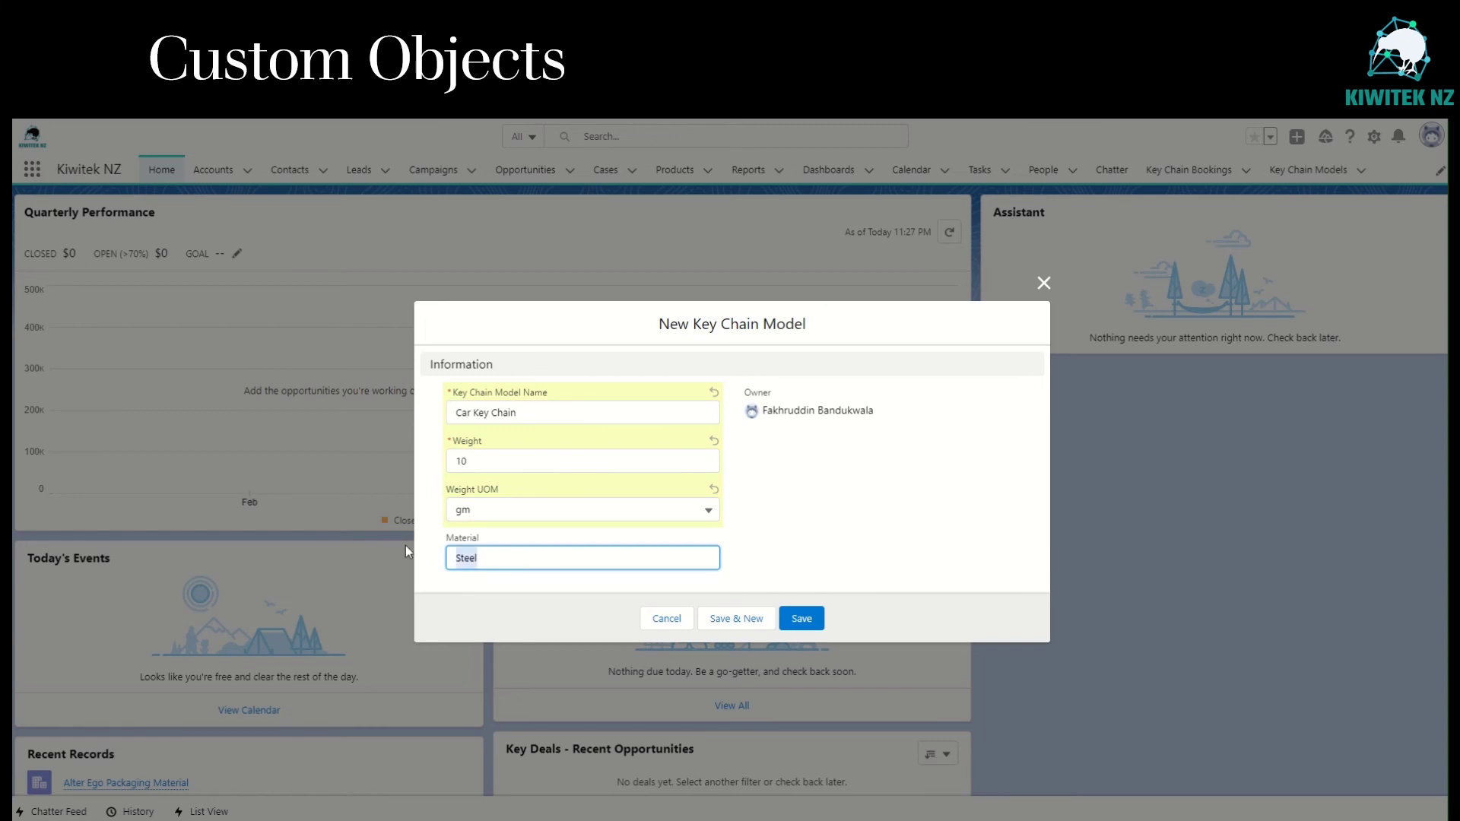
key(BackSpace)
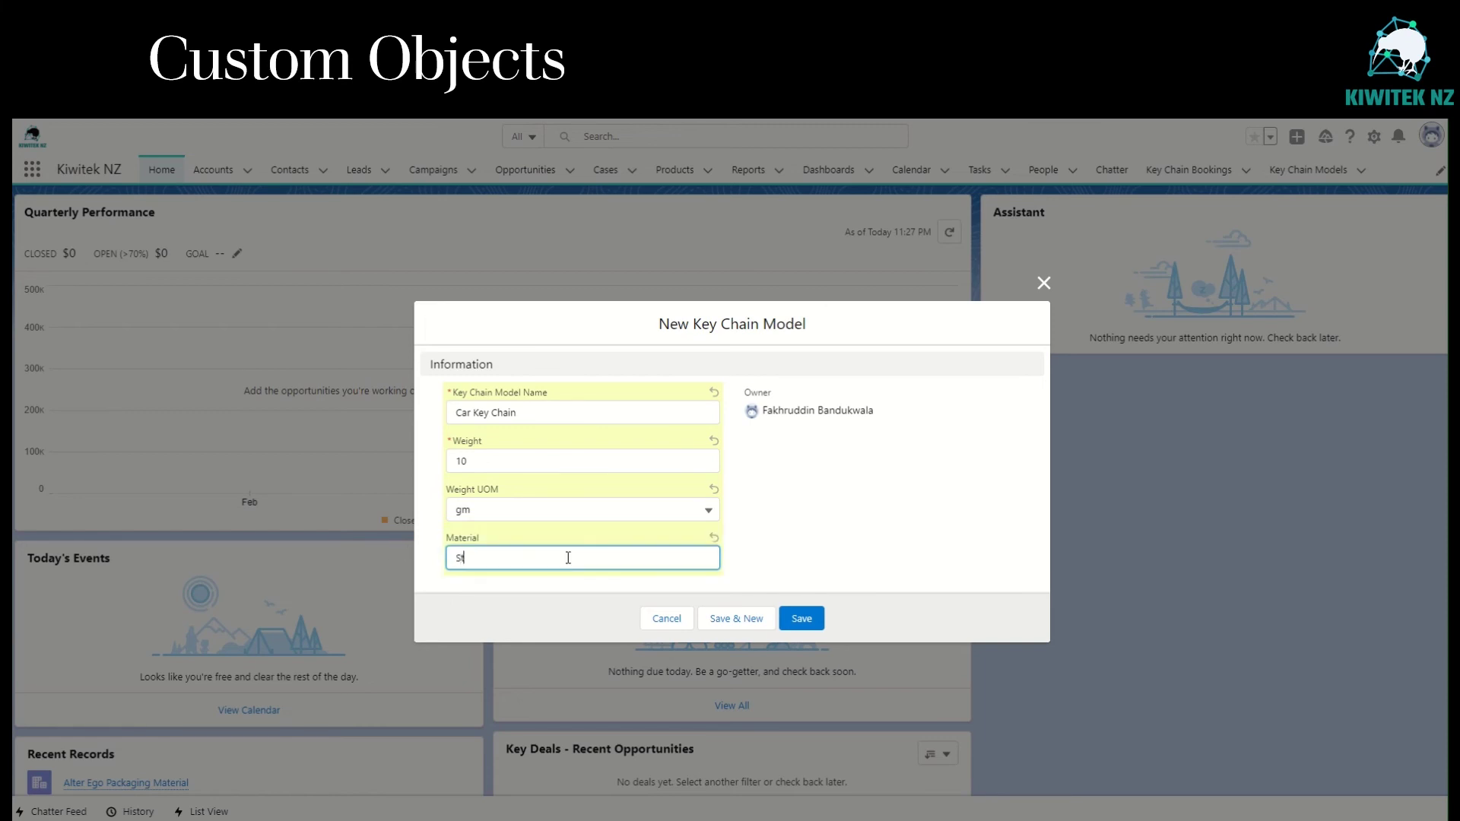
text(Steel)
click(802, 618)
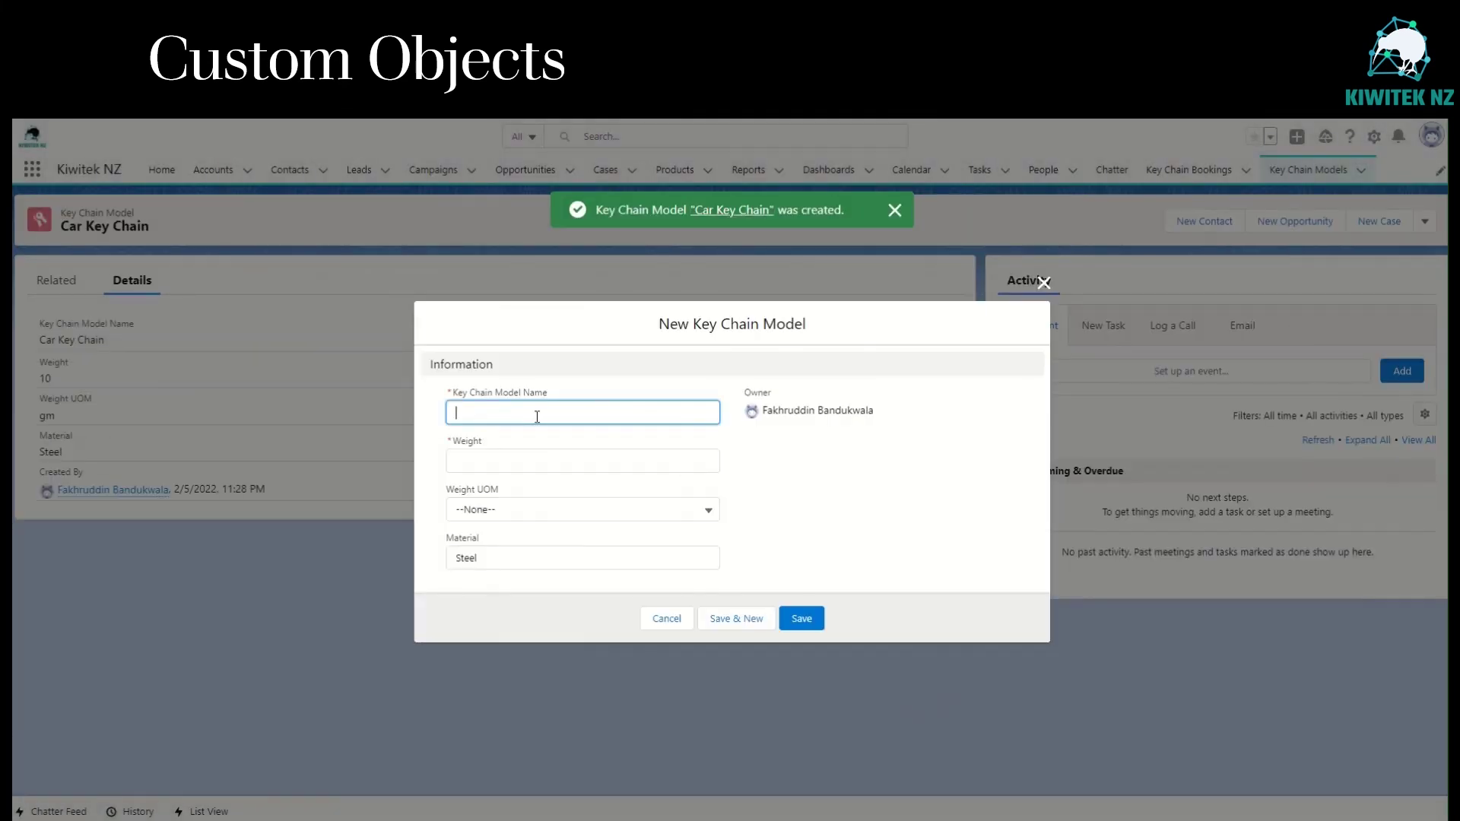
- Fill in the new record as House Key Chain with weight 50, unit gm and material Wood, saving it to start another
click(546, 412)
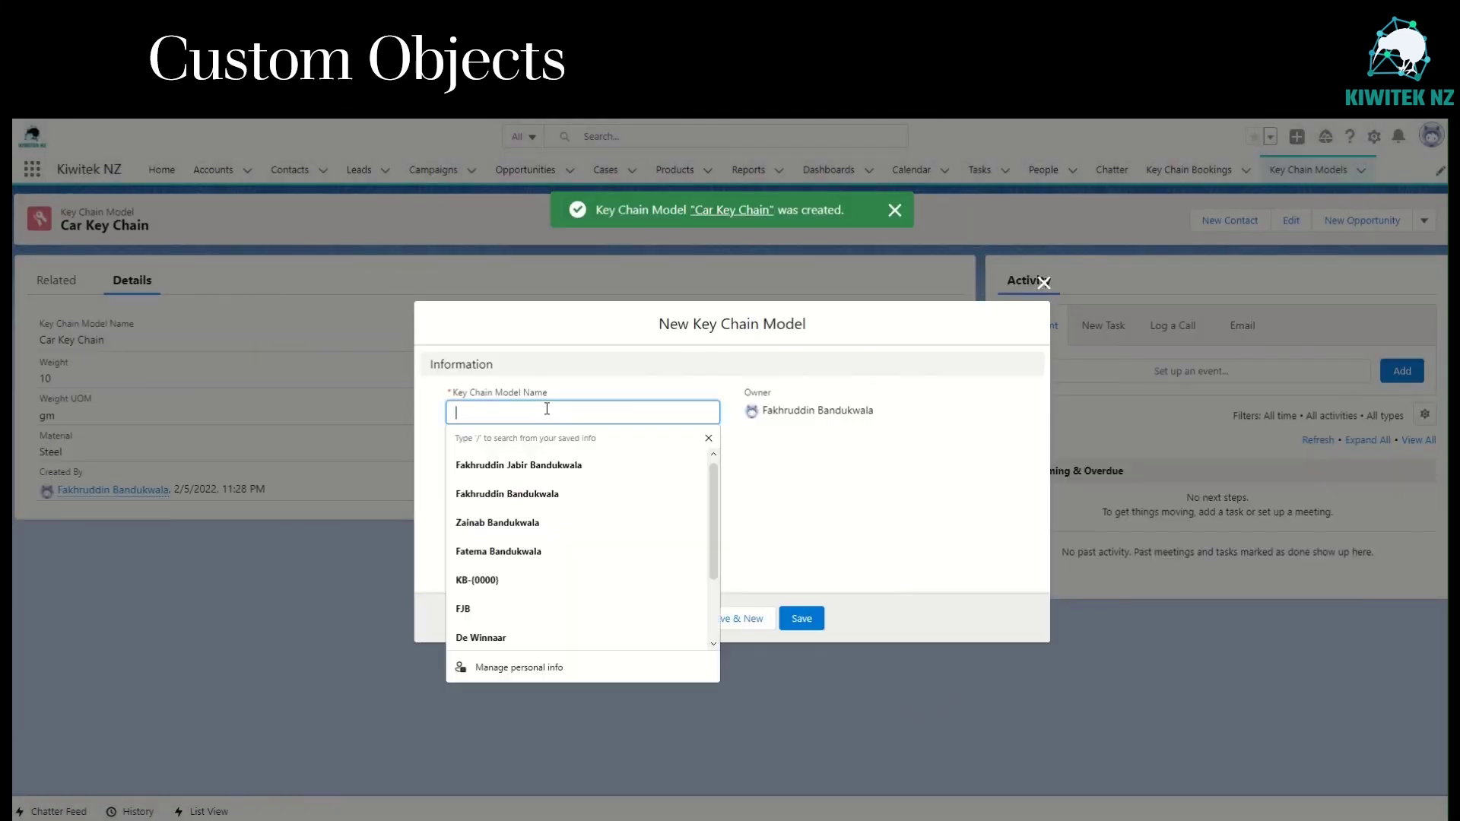
text(House Key Chain)
key(Tab)
text(5)
key(Tab)
key(g)
key(Return)
key(Tab)
text(Wood)
key(Tab)
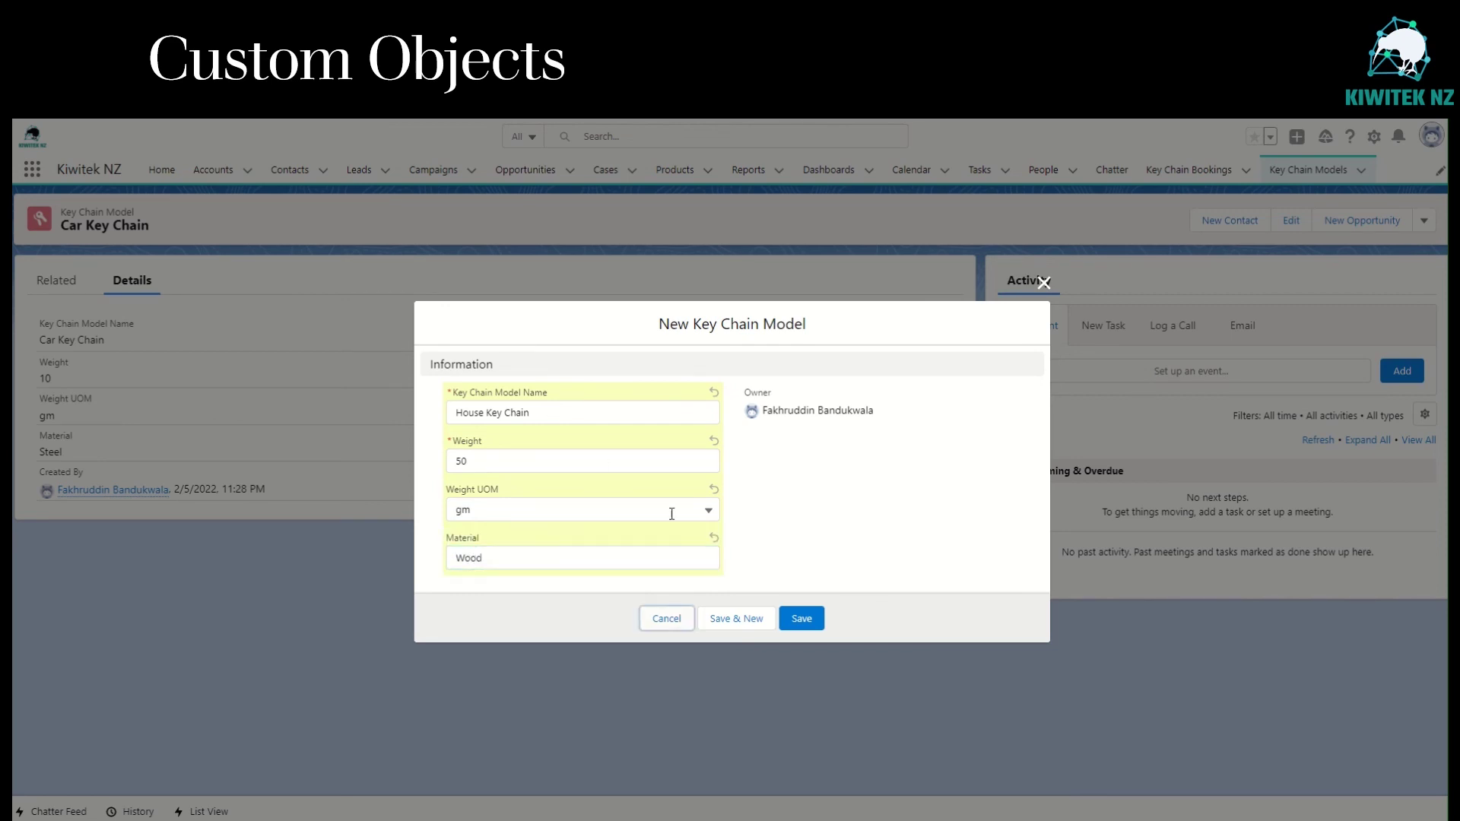
click(753, 620)
- Create the record Fancy Key Chain with weight 15, unit gm and material Silver, save it, and view its related lists
text(Fa)
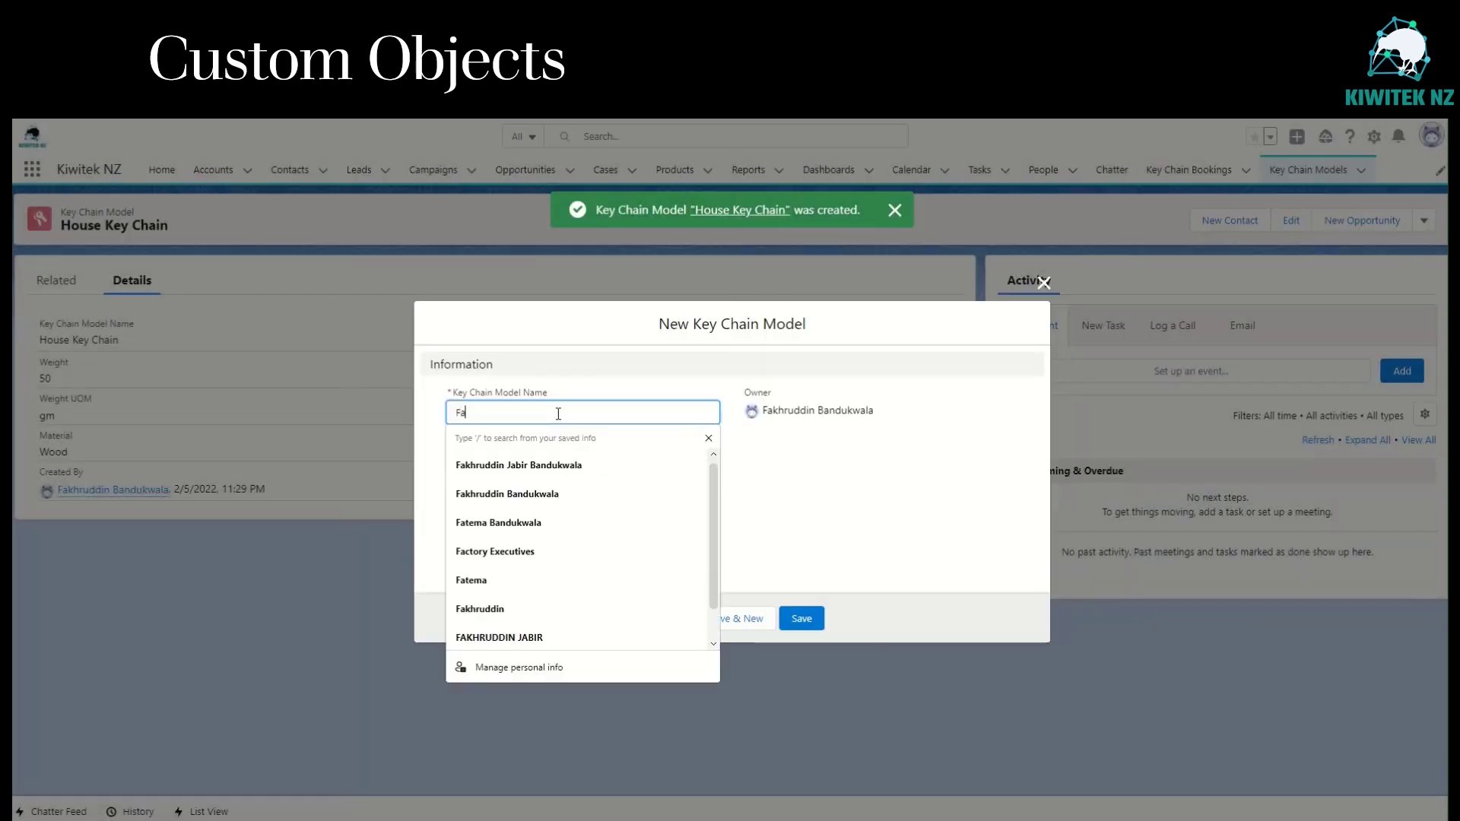
text(ncy Key)
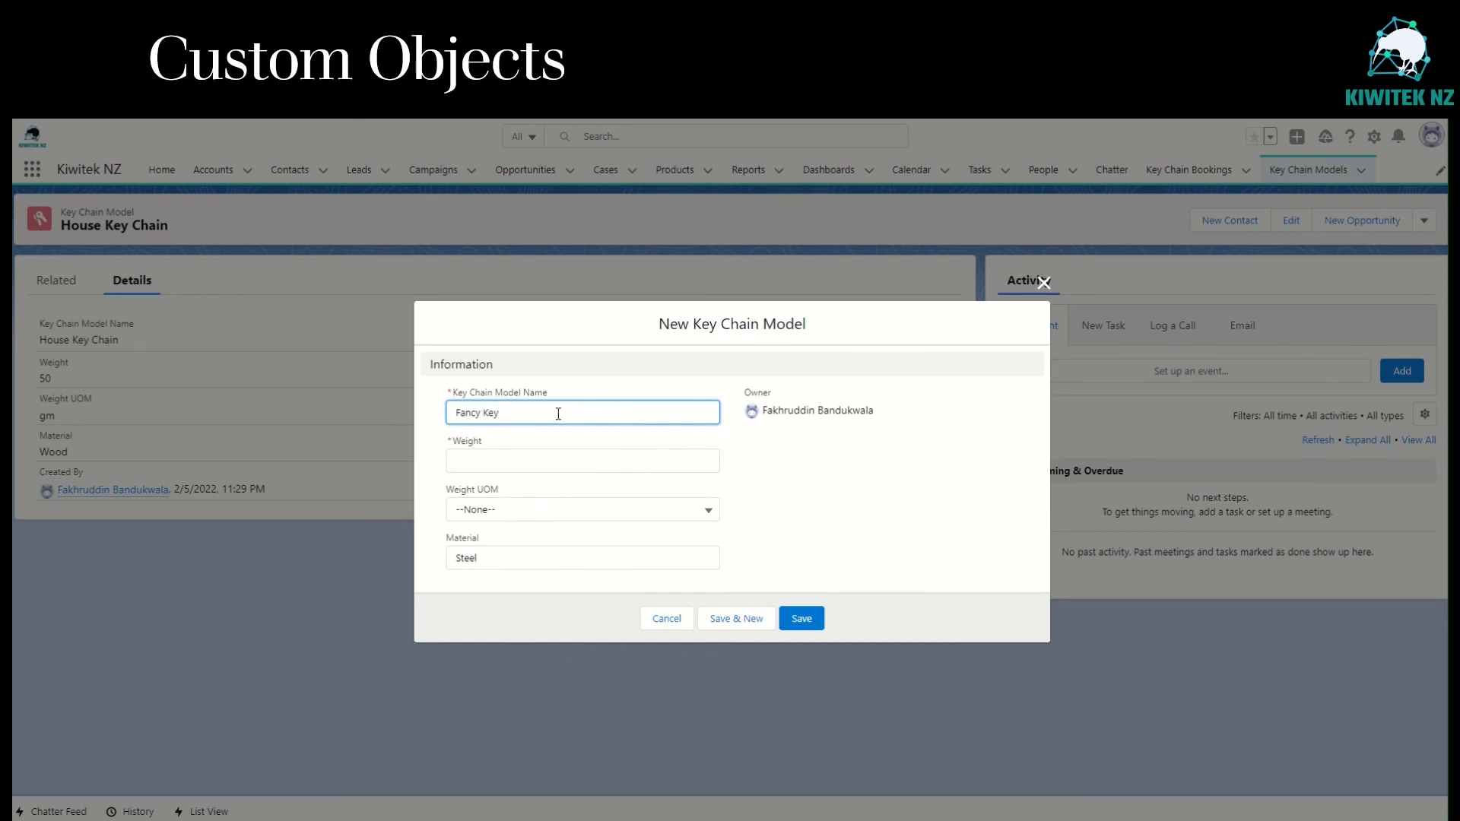
text( Chain)
key(Tab)
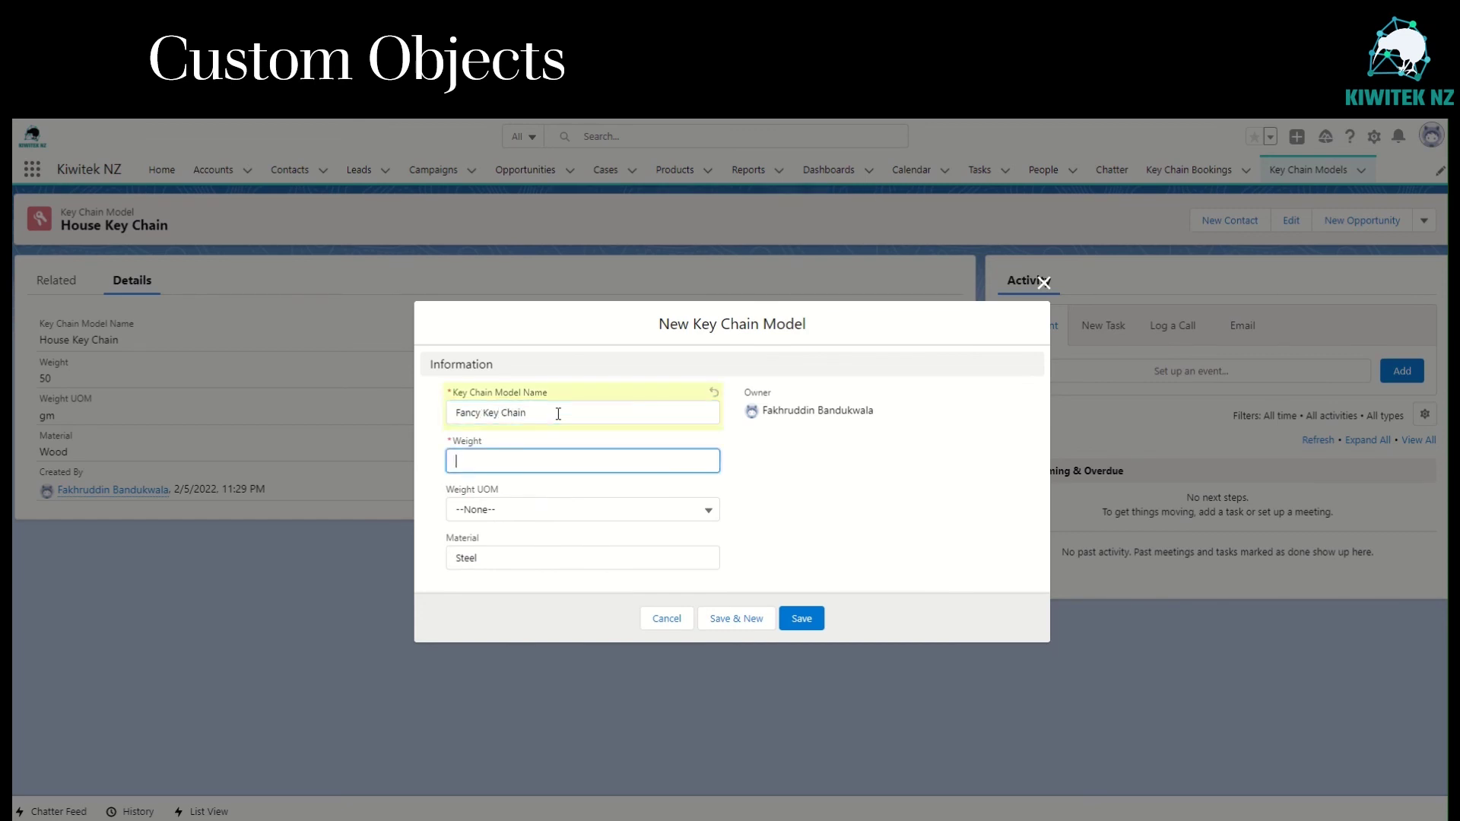
text(15)
key(Tab)
key(Down)
key(Down)
key(Return)
key(Tab)
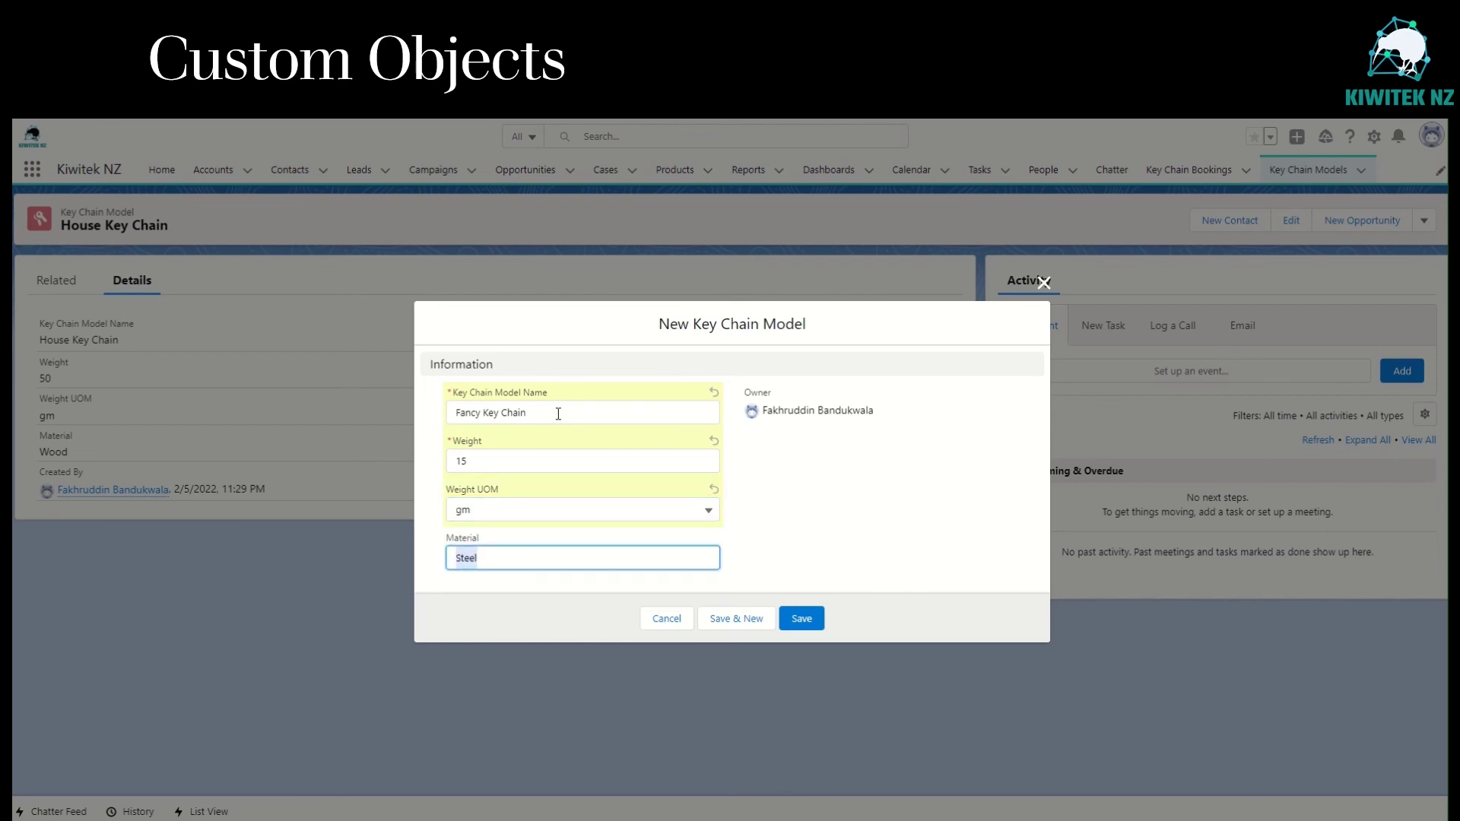
text(Silver)
click(802, 619)
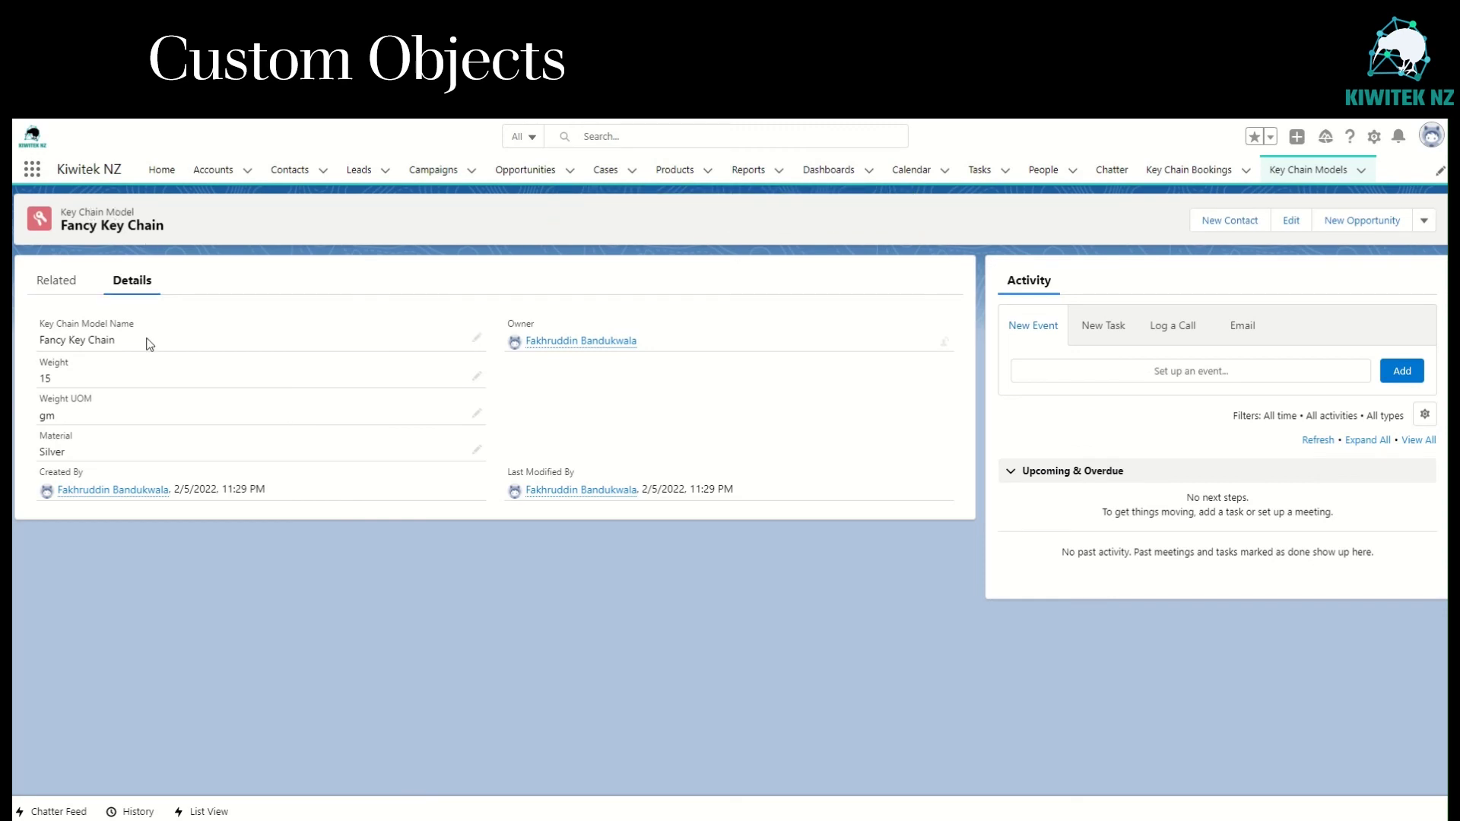
click(68, 297)
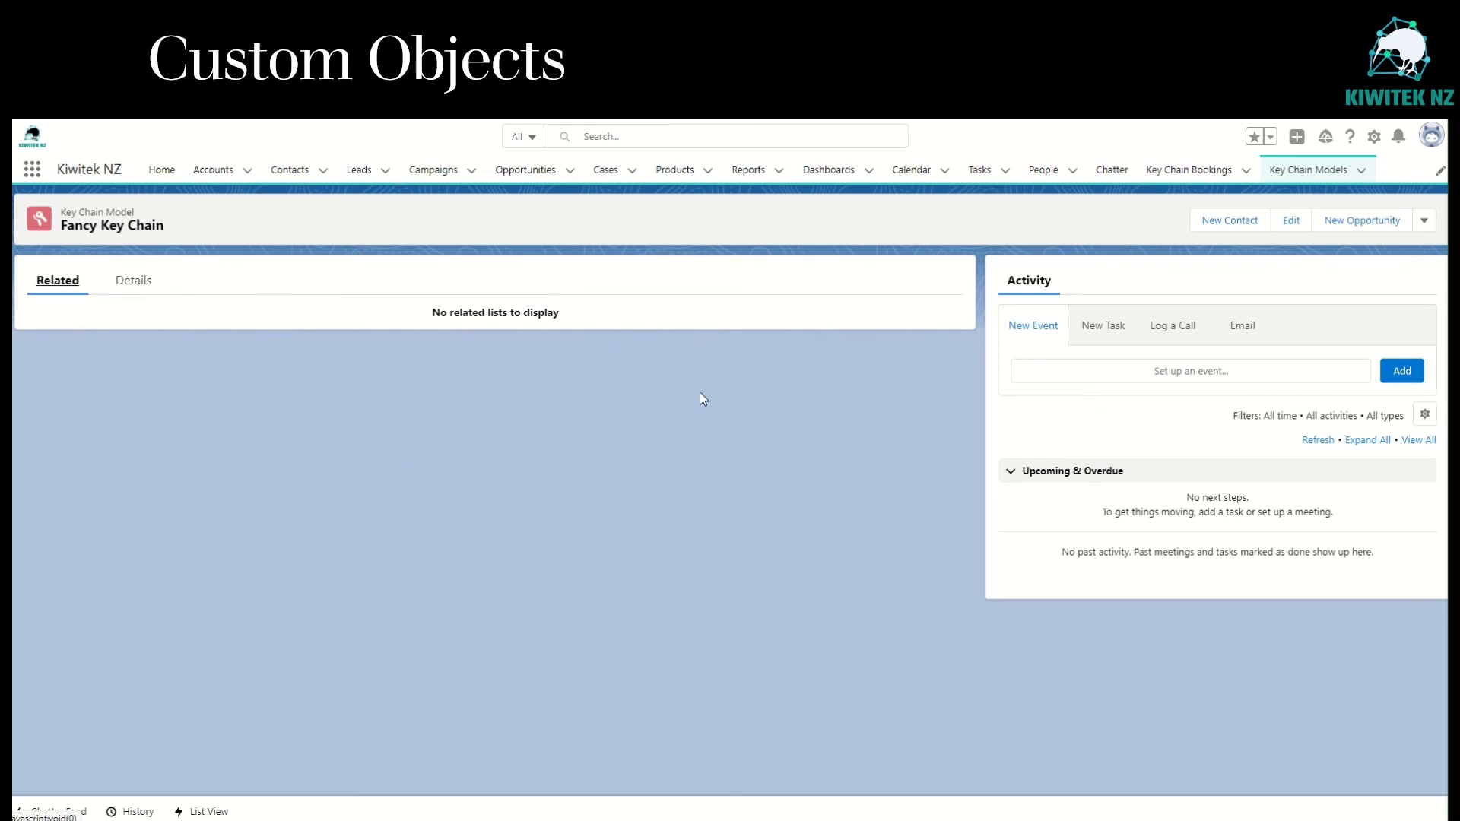
- View the Fancy Key Chain record's details, and switch the Key Chain Models list to the All list view
click(135, 287)
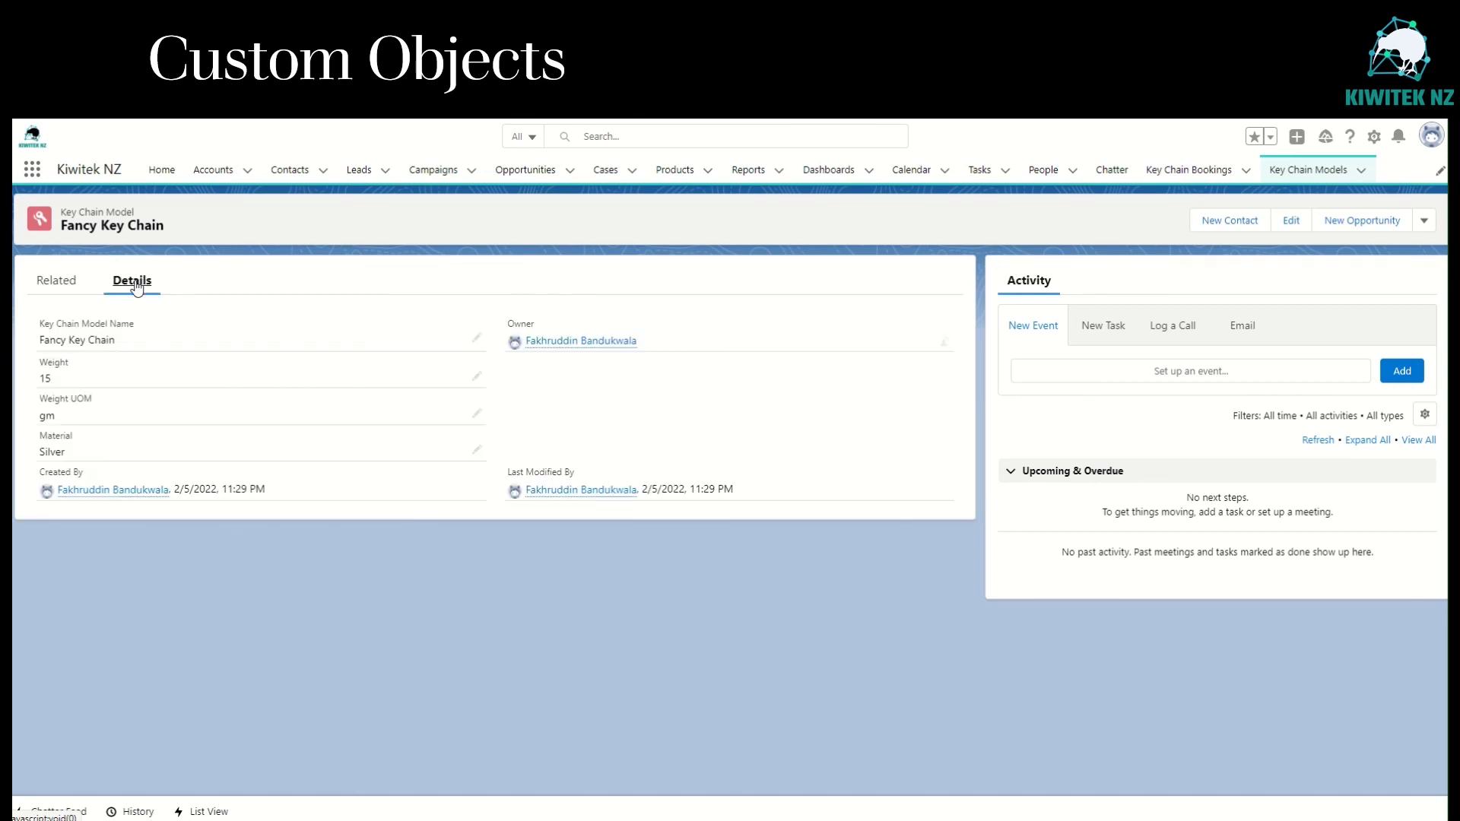
click(1314, 171)
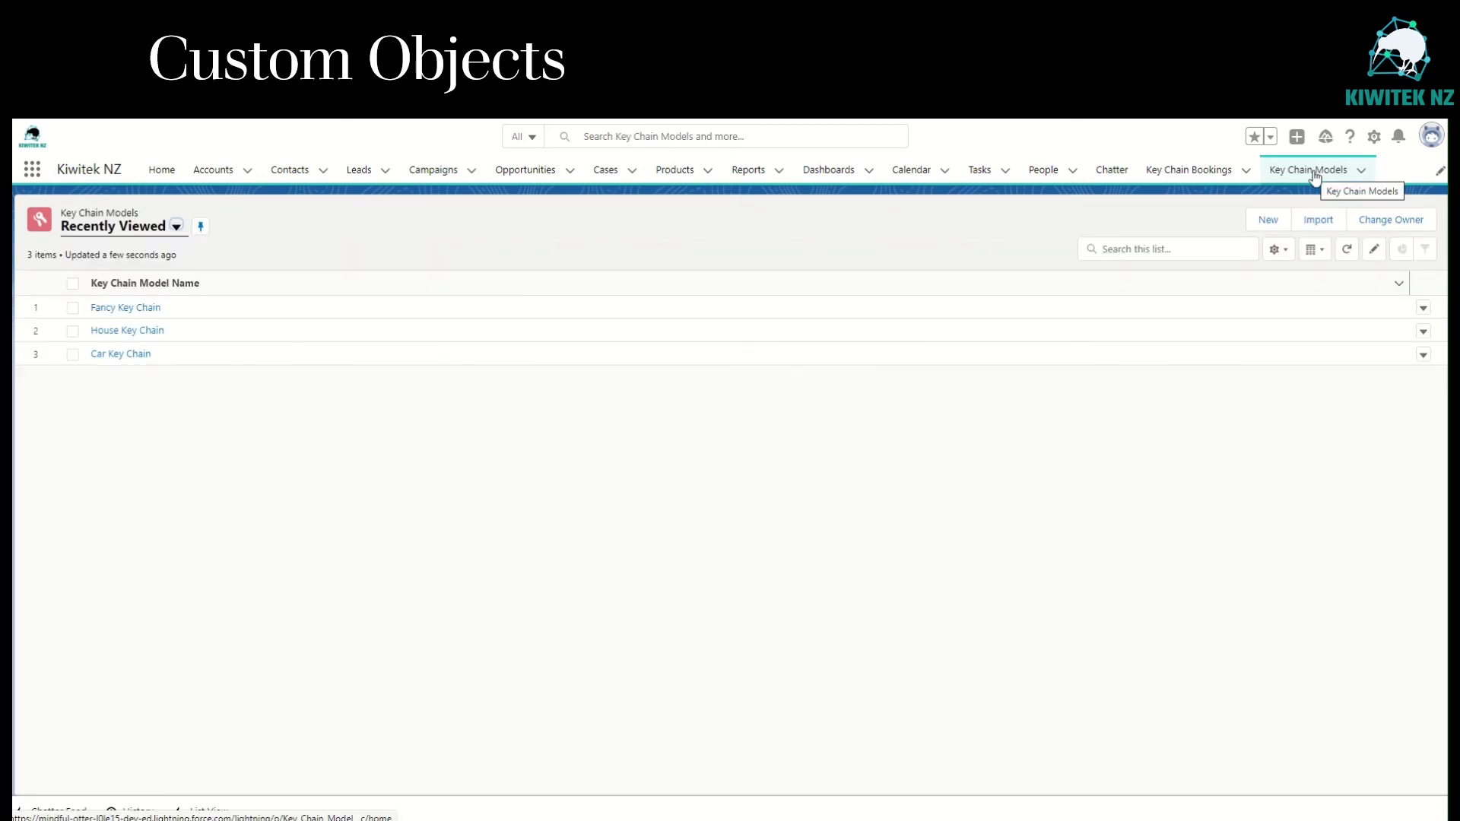
click(176, 226)
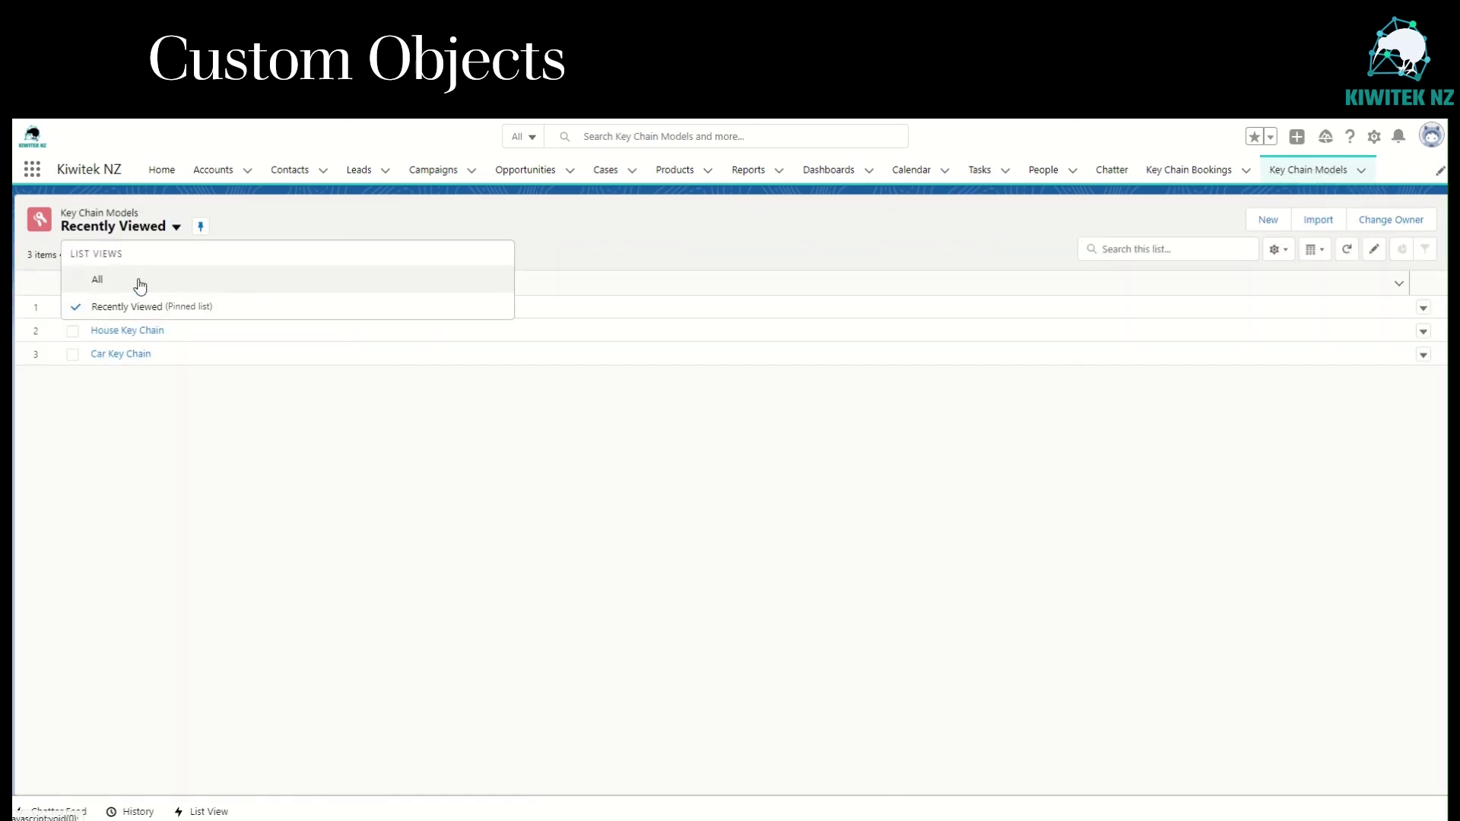
click(107, 286)
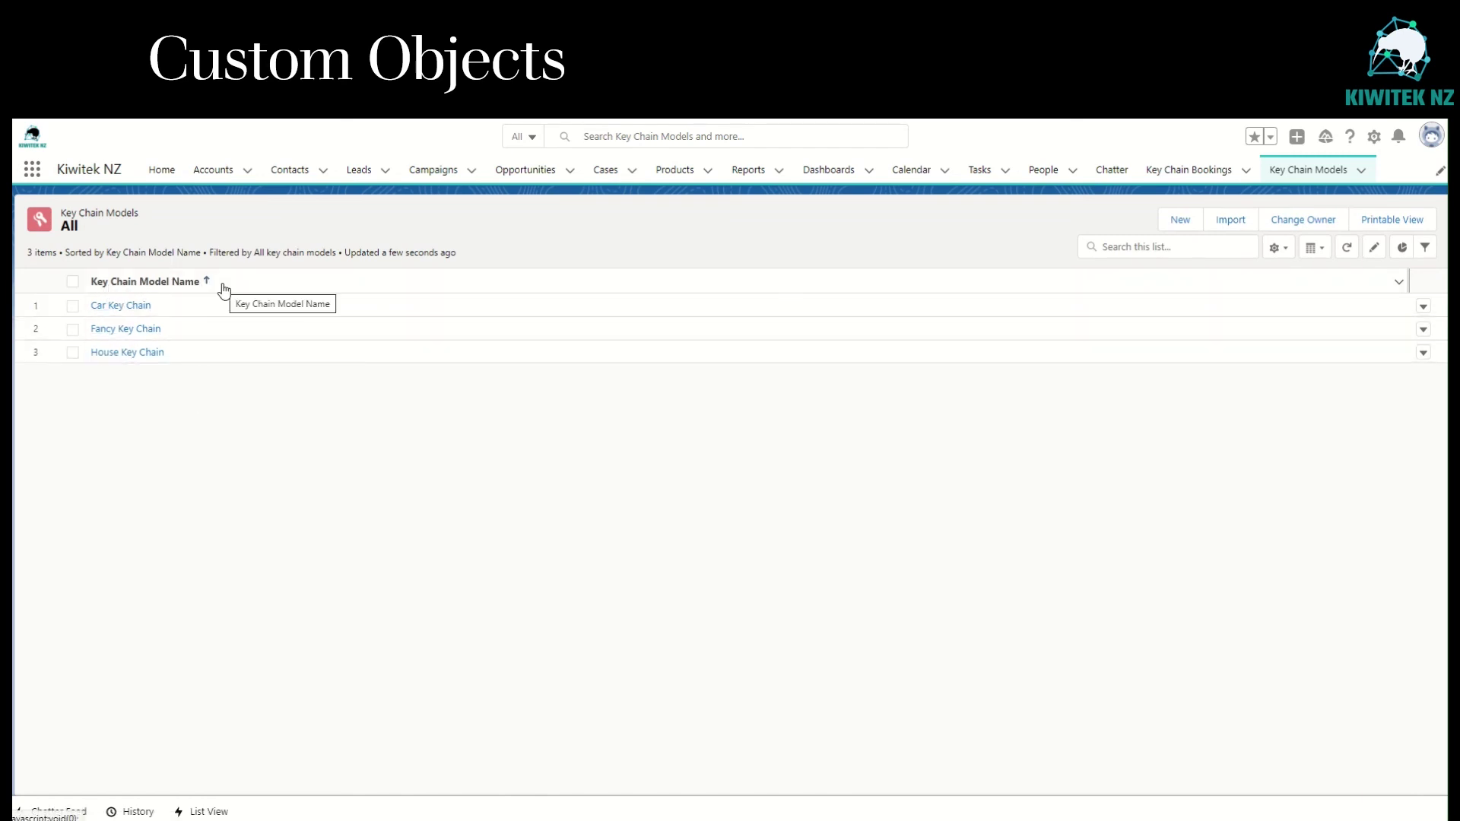
- Add Weight, Weight UOM and Material to the visible fields of the All list view
click(1284, 250)
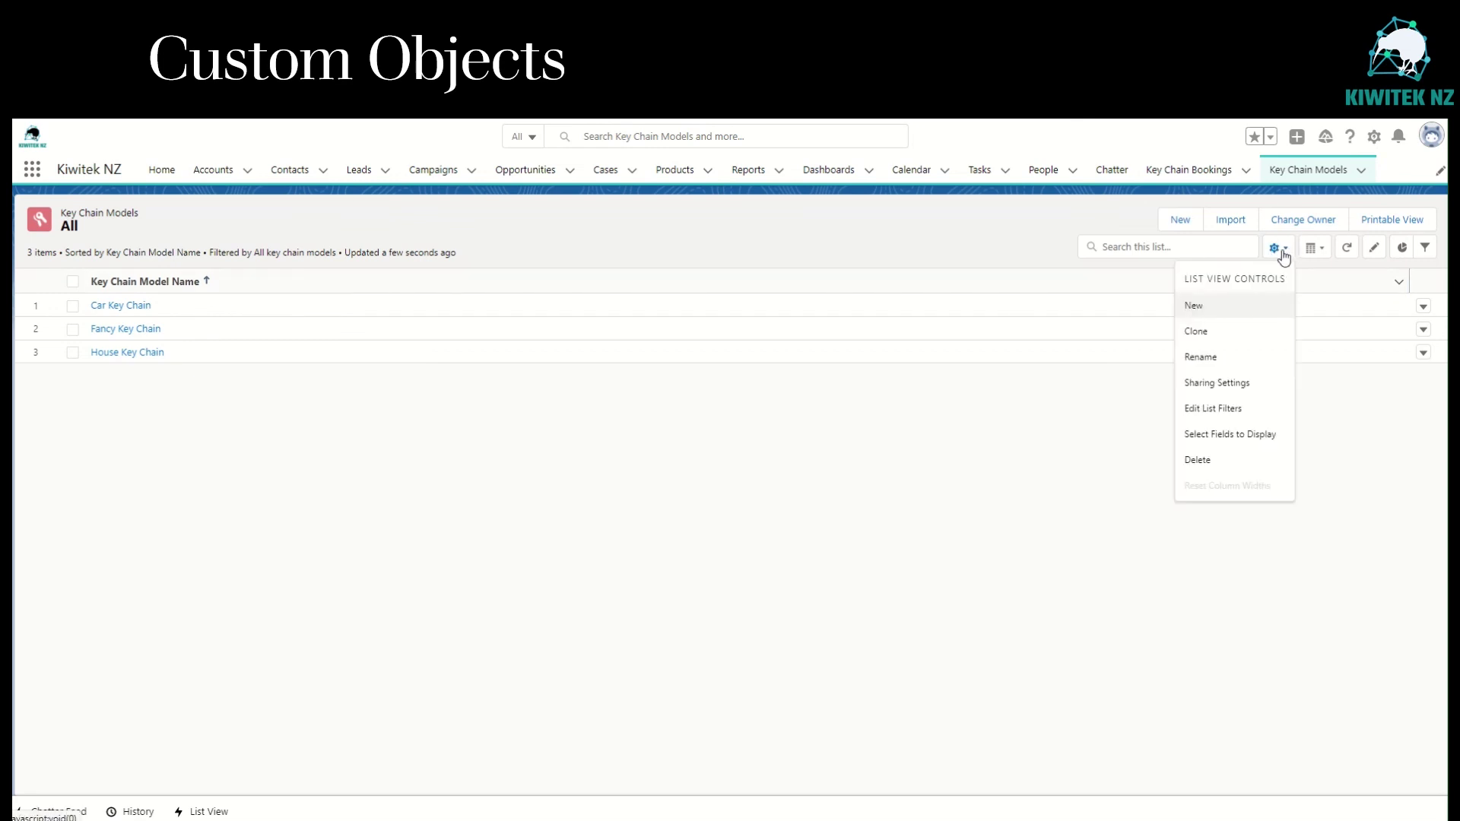
click(1213, 434)
scroll(605, 487, down, 3)
click(598, 537)
key(shift+Down)
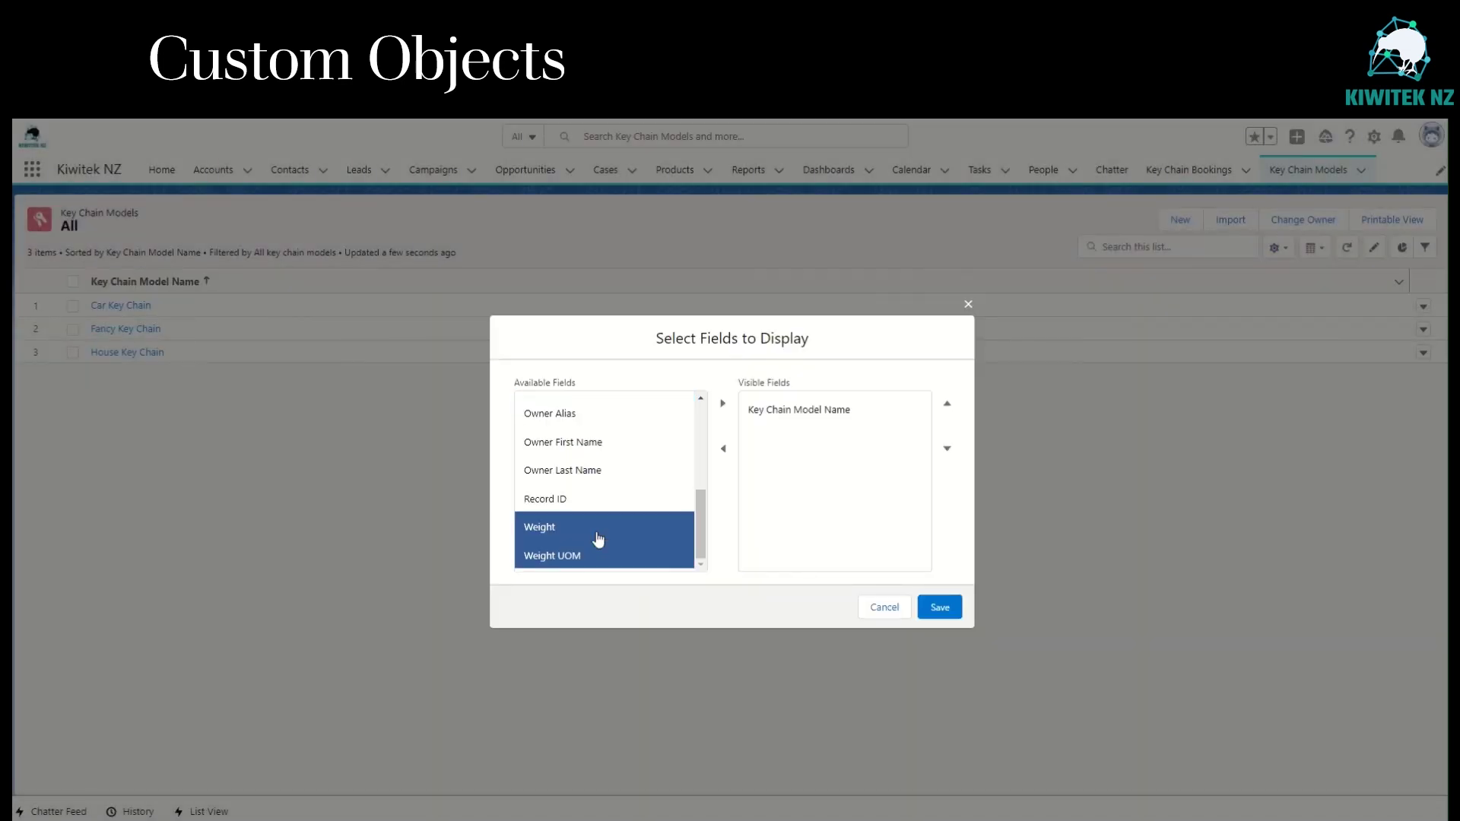
drag(703, 524, 705, 507)
ctrl+click(608, 435)
click(726, 407)
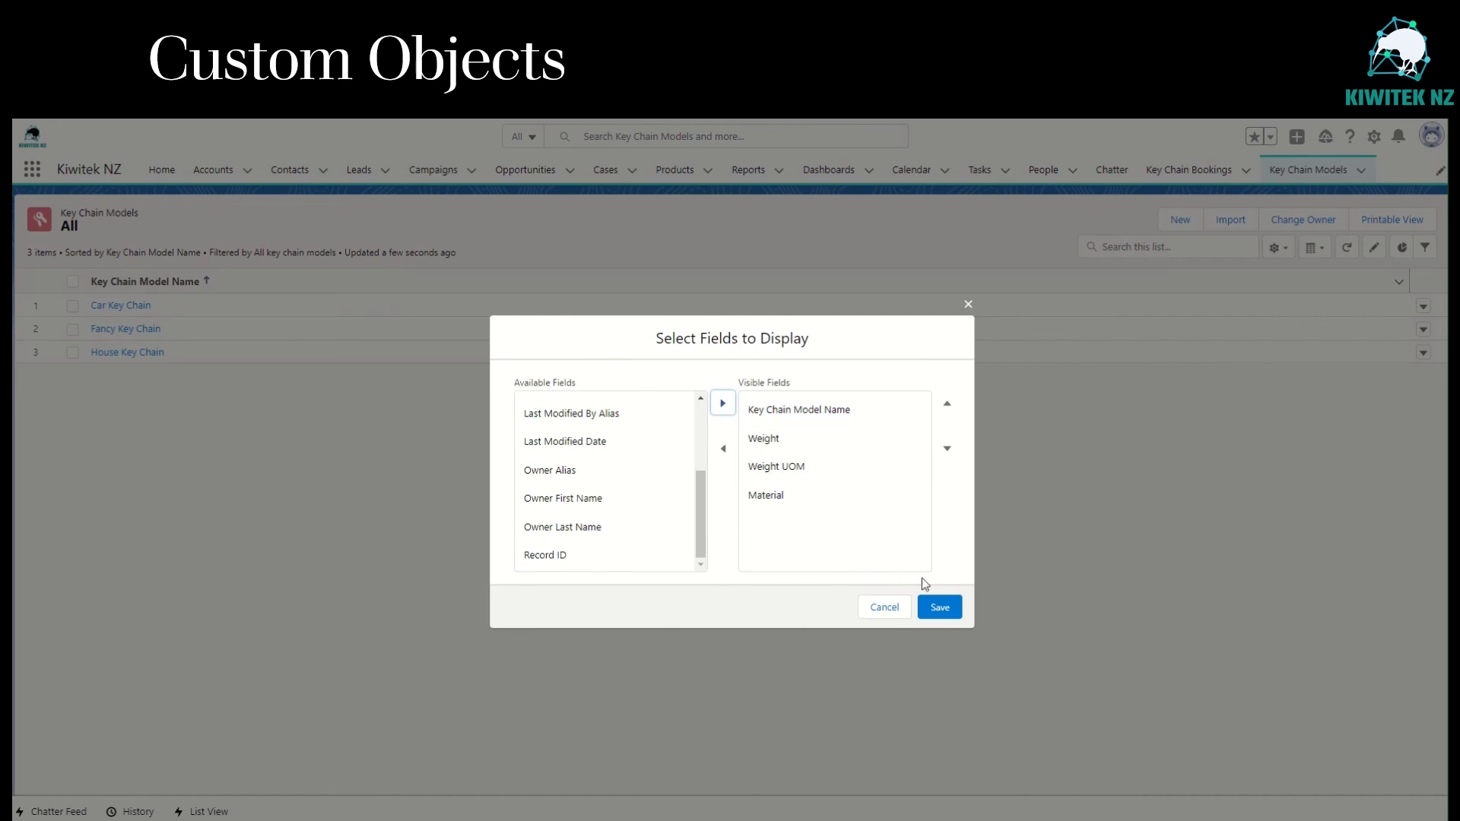
- Move Material directly below Key Chain Model Name in the visible field order and save the list view
click(806, 495)
click(946, 403)
click(946, 403)
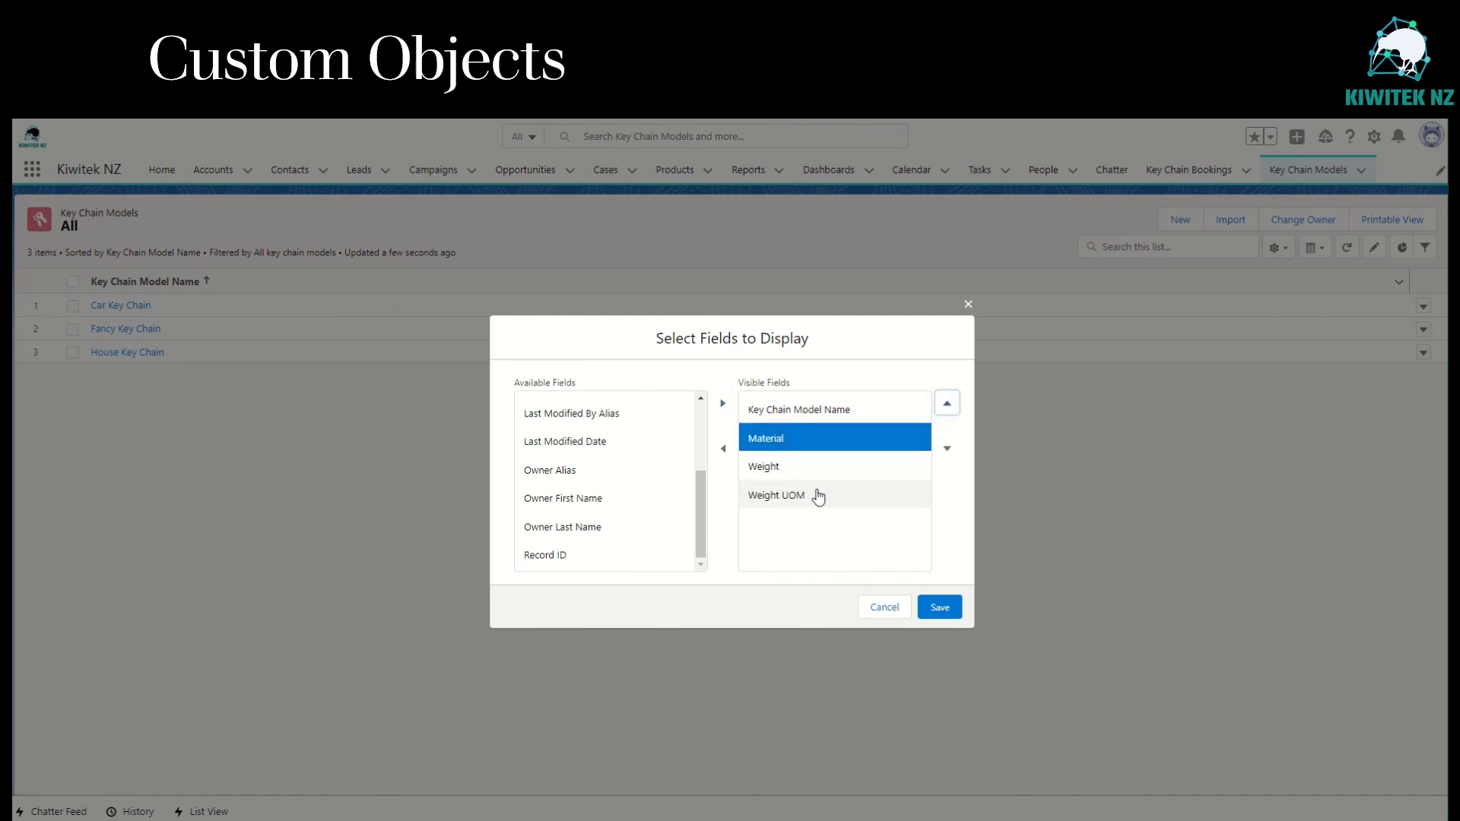
click(943, 609)
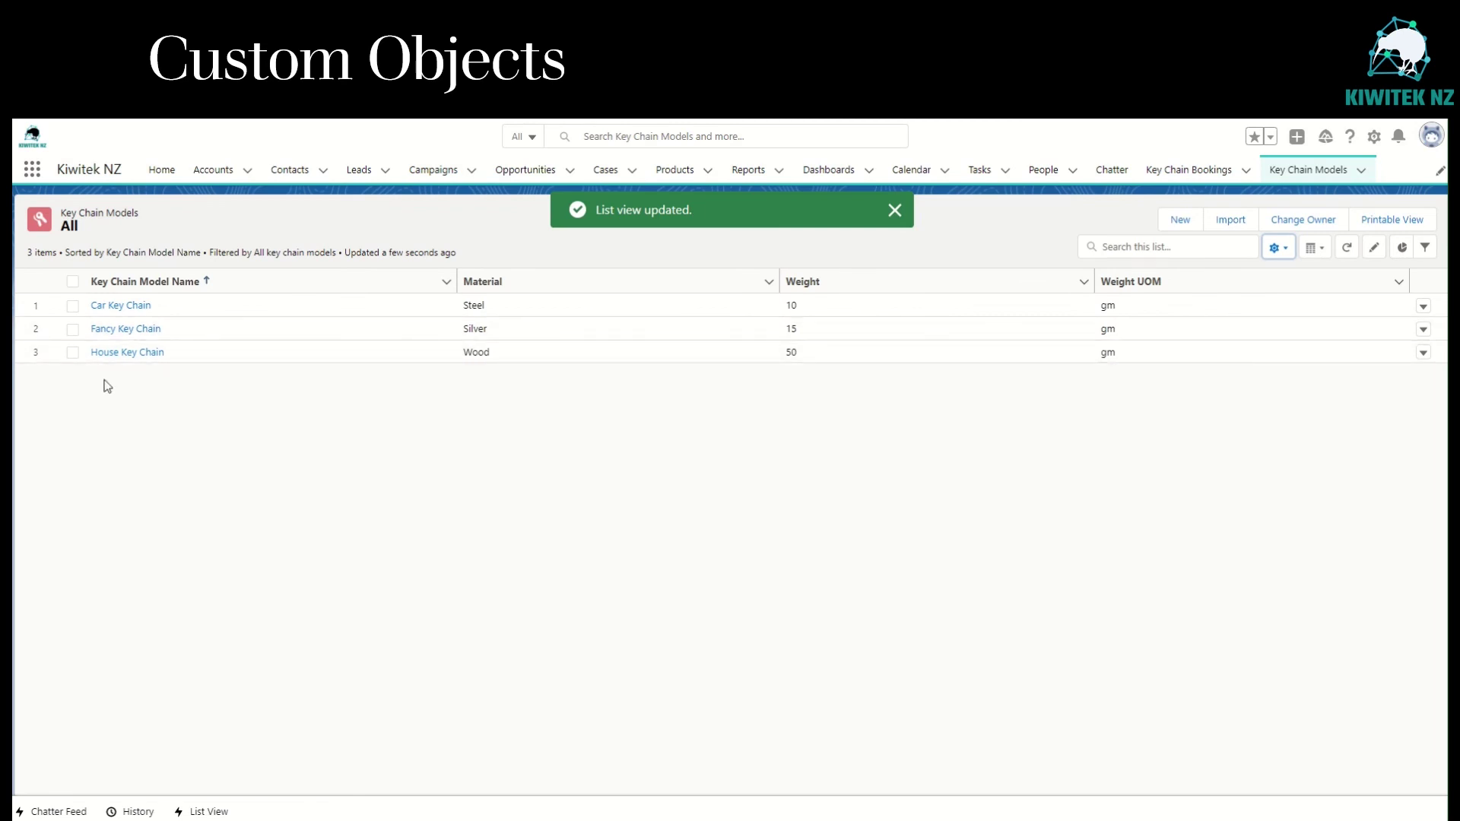
- Open a new Key Chain Booking form to examine its fields, and close it without saving
click(1206, 171)
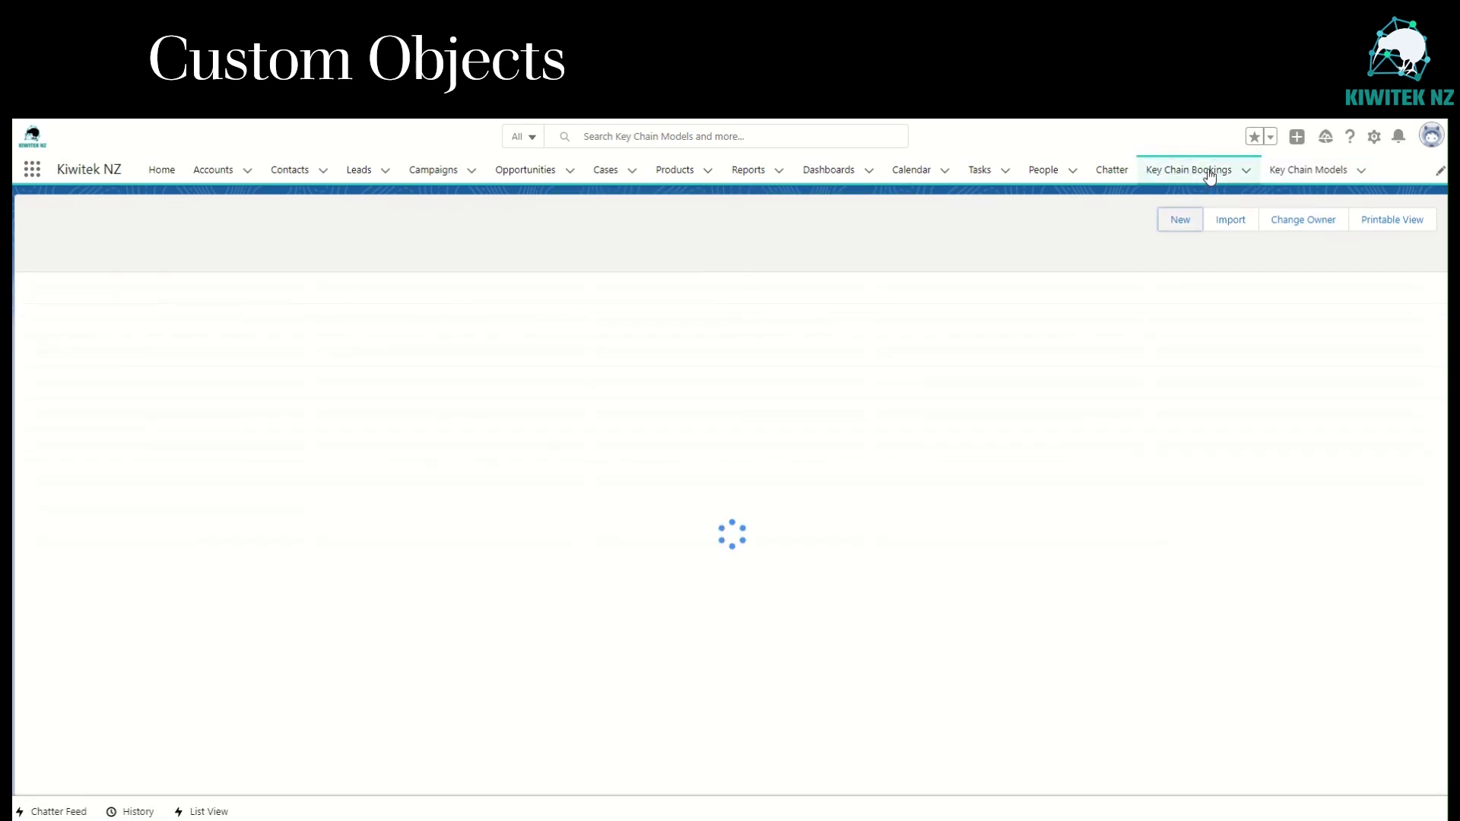
click(1245, 172)
click(1202, 199)
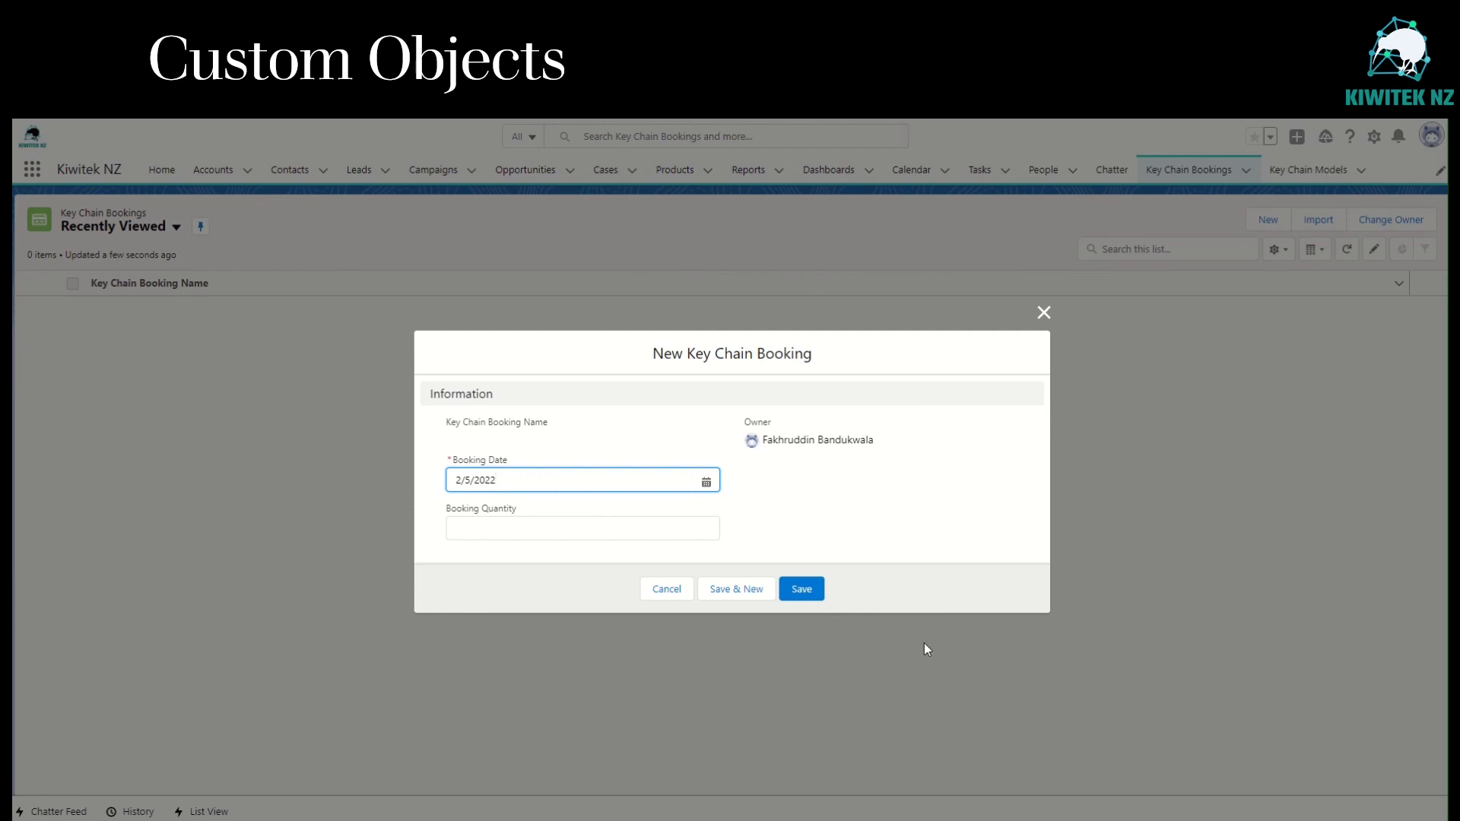
click(1043, 312)
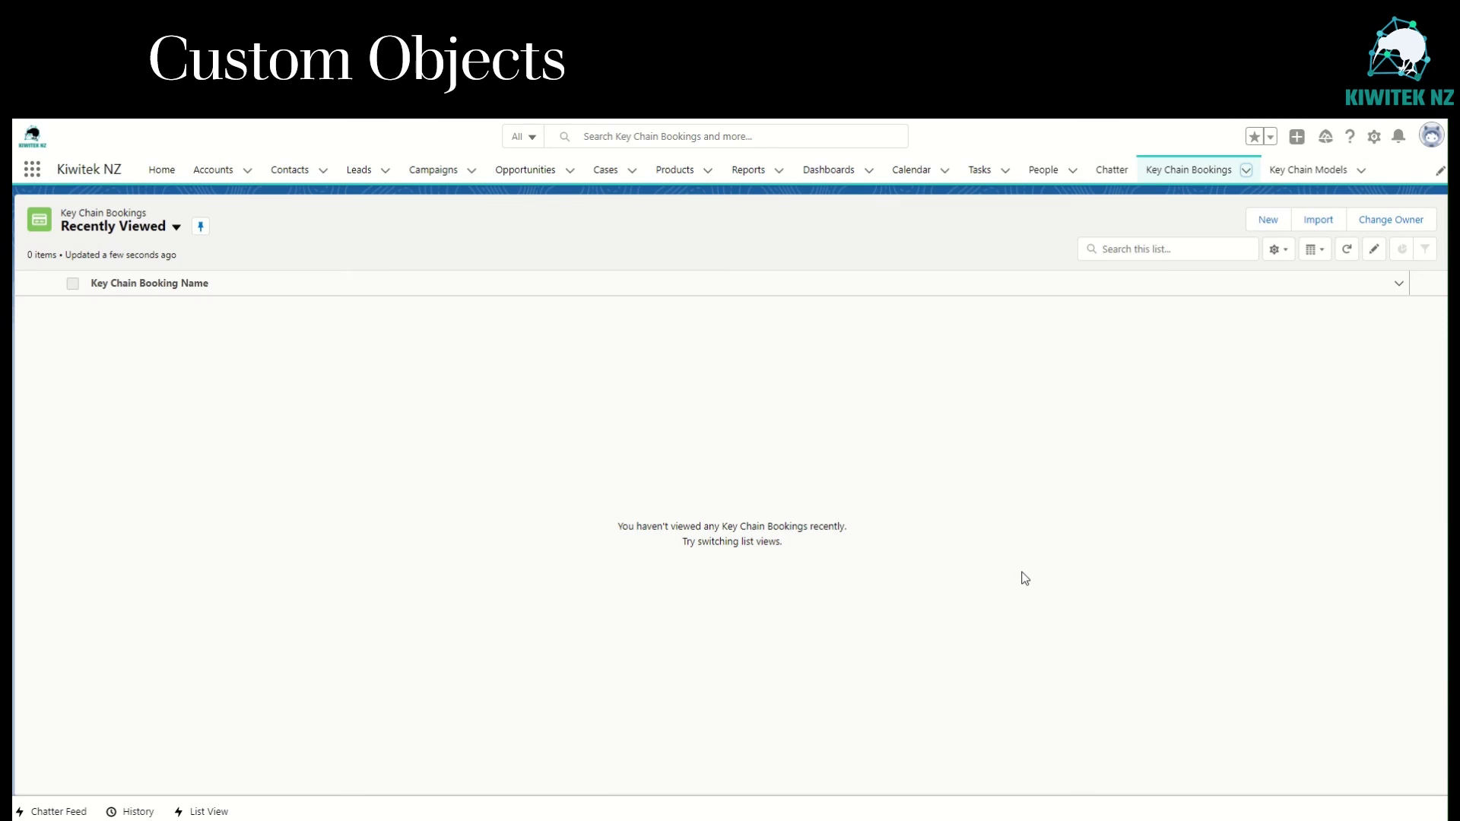